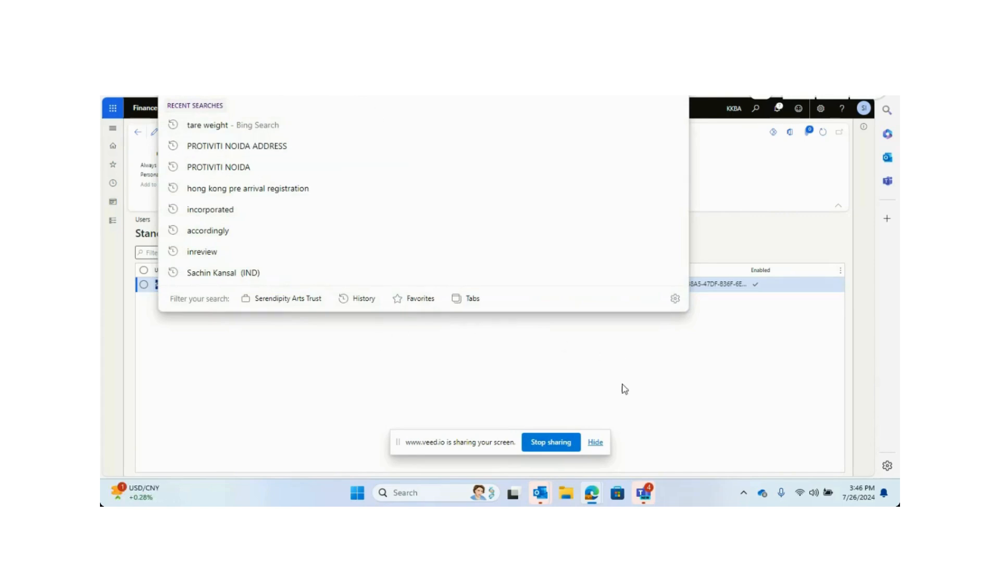
Open Google Chrome from the desktop and dismiss the reminders window.
{"action": "left_click", "coordinate": [833, 65]}
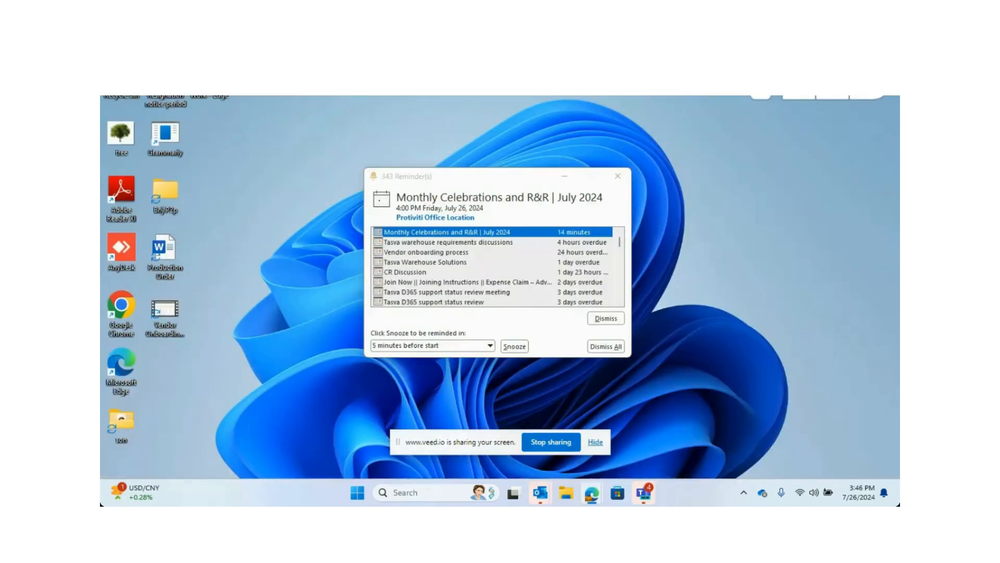
{"action": "left_click", "coordinate": [284, 228]}
{"action": "double_click", "coordinate": [130, 298]}
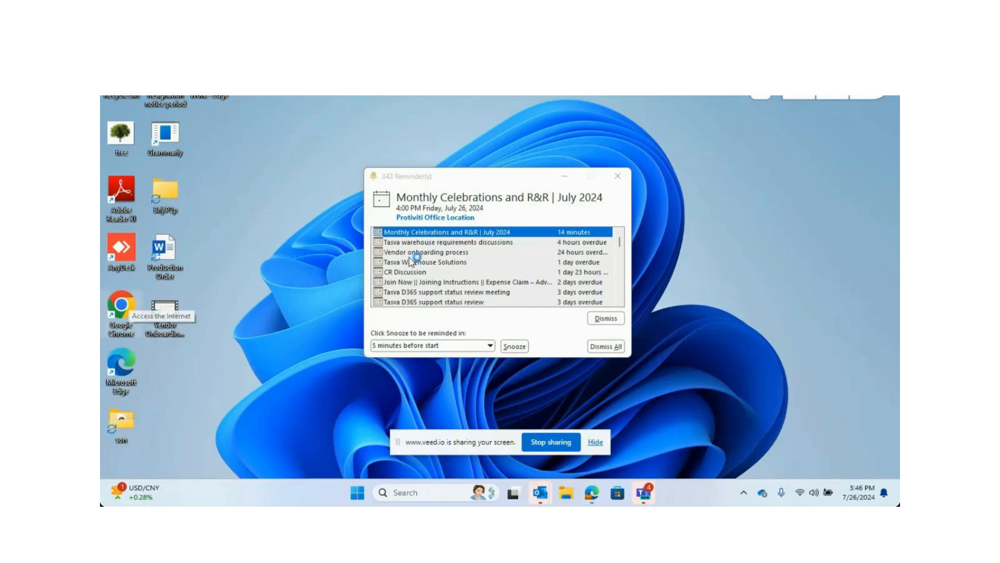
{"action": "left_click", "coordinate": [618, 176]}
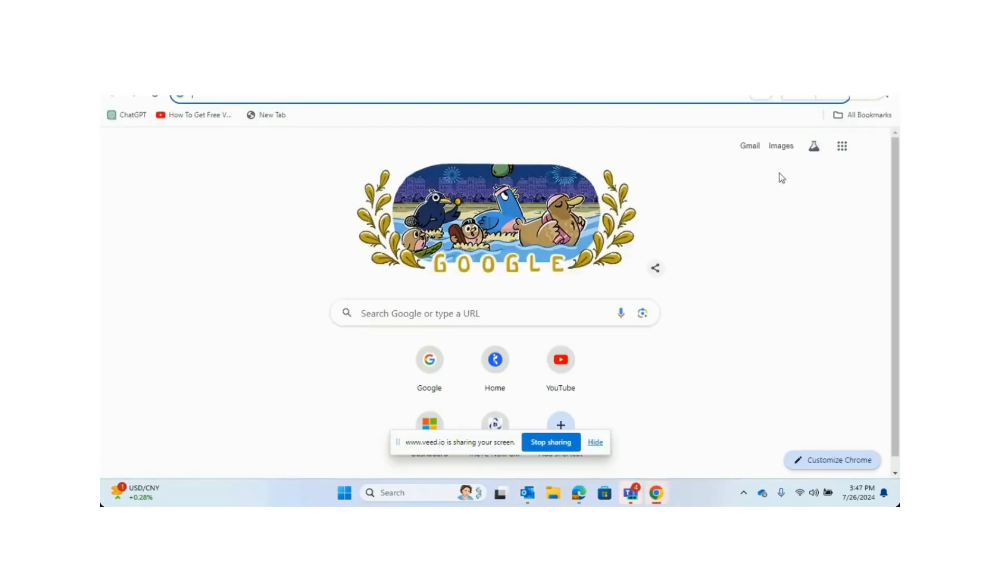
Open a new incognito window and go to the pasted brij-uat.sandbox.operations.dynamics.com address.
{"action": "left_click", "coordinate": [888, 99]}
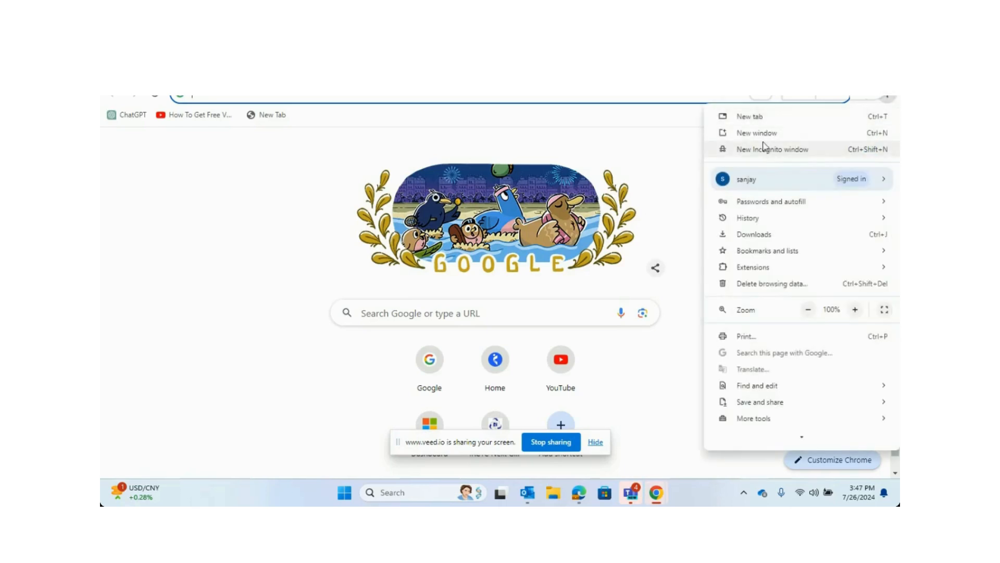
{"action": "left_click", "coordinate": [766, 149]}
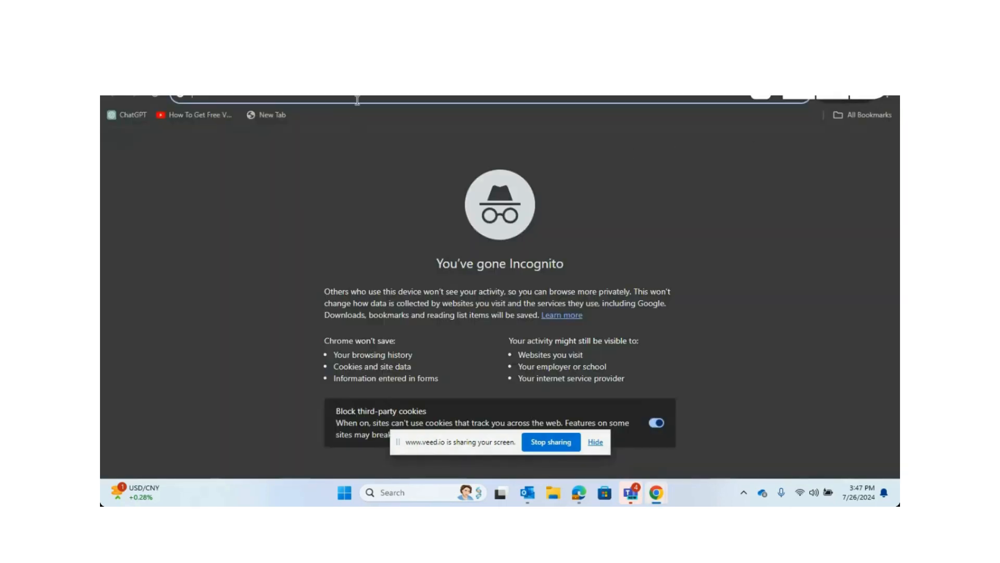
{"action": "type", "text": "https://brij-uat.sandbox.operations.dynamics.com/"}
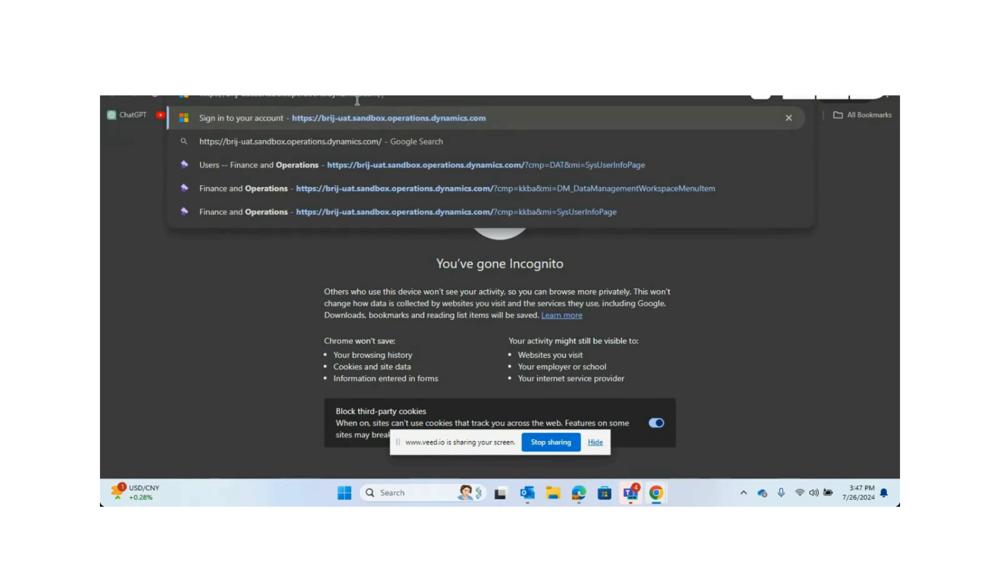
{"action": "key", "text": "Return"}
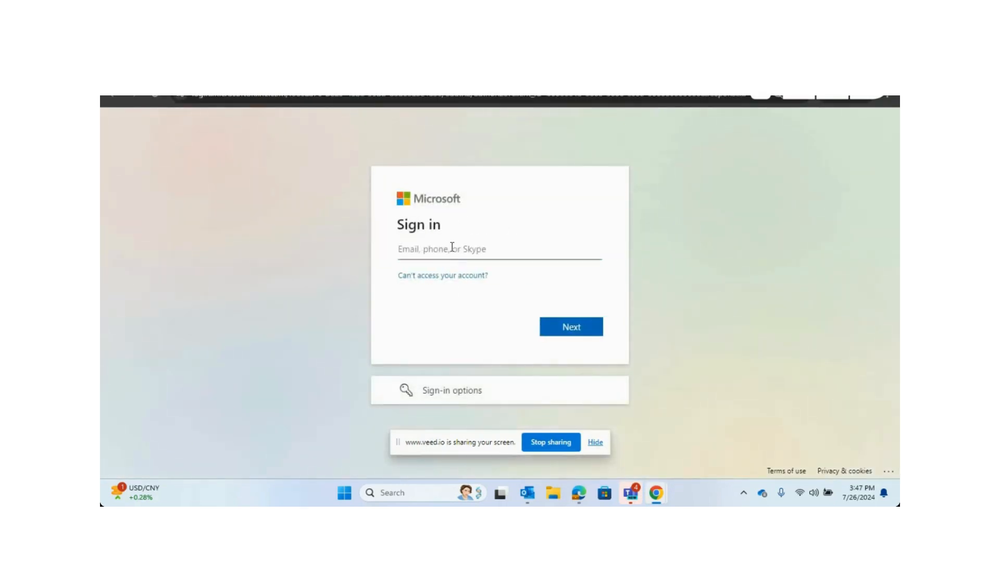
Enter the account e-mail address on the Microsoft sign-in page and continue.
{"action": "type", "text": "sa"}
{"action": "key", "text": "Down"}
{"action": "left_click", "coordinate": [517, 282]}
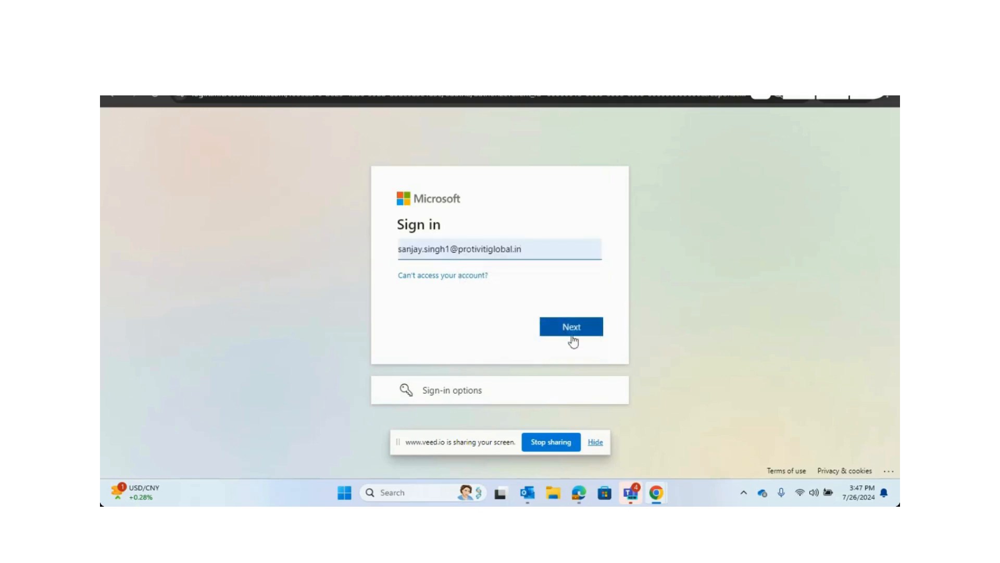
{"action": "left_click", "coordinate": [572, 337]}
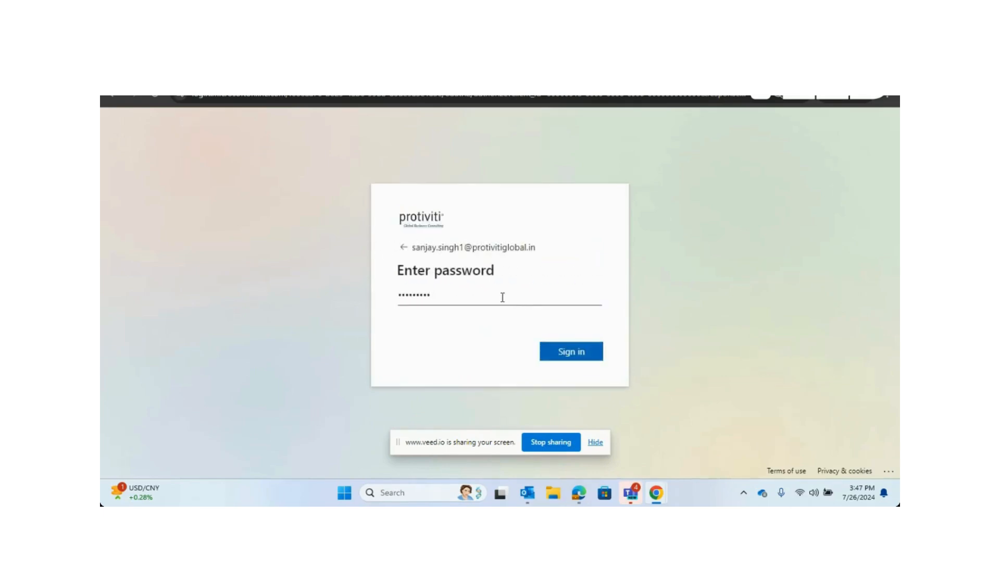
Enter the account password and sign in.
{"action": "left_click_drag", "start_coordinate": [477, 296], "coordinate": [387, 301]}
{"action": "type", "text": "***********"}
{"action": "left_click", "coordinate": [562, 355]}
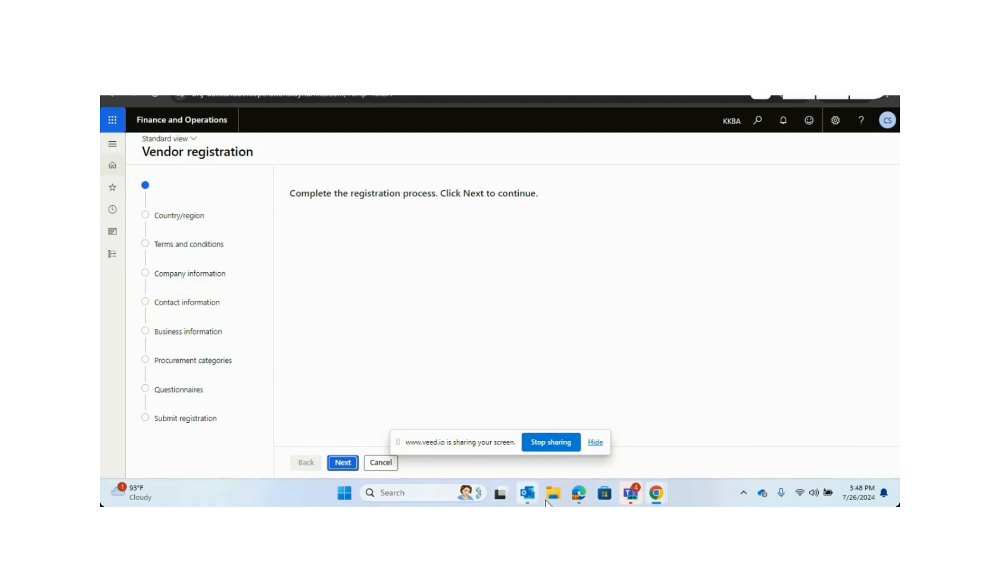
Switch to the Users page window and open Procurement and sourcing > Setup > Vendors > Vendor request configurations.
{"action": "mouse_move", "coordinate": [579, 494]}
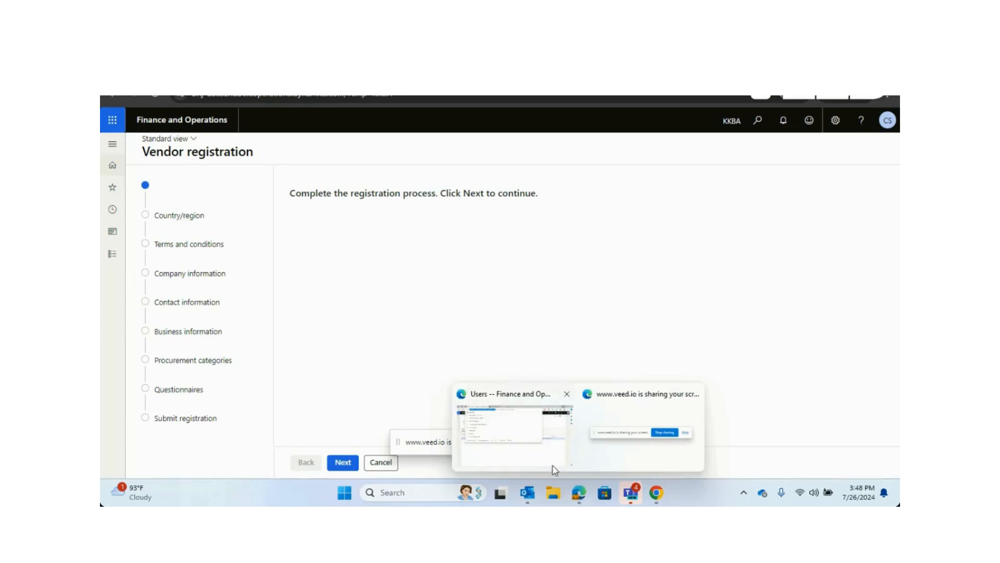
{"action": "left_click", "coordinate": [531, 454]}
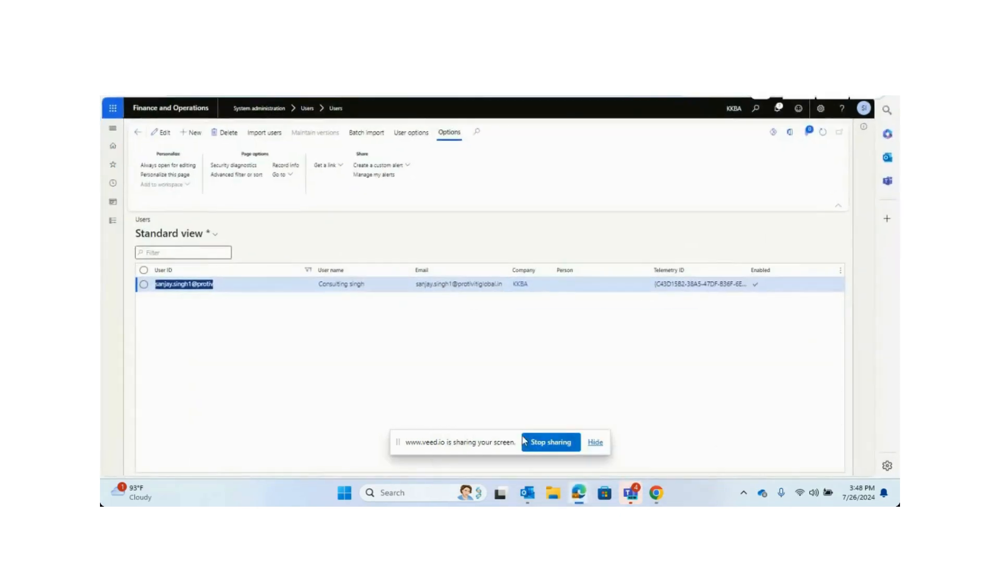
{"action": "left_click", "coordinate": [113, 221]}
{"action": "scroll", "coordinate": [141, 365], "scroll_direction": "down", "scroll_amount": 5}
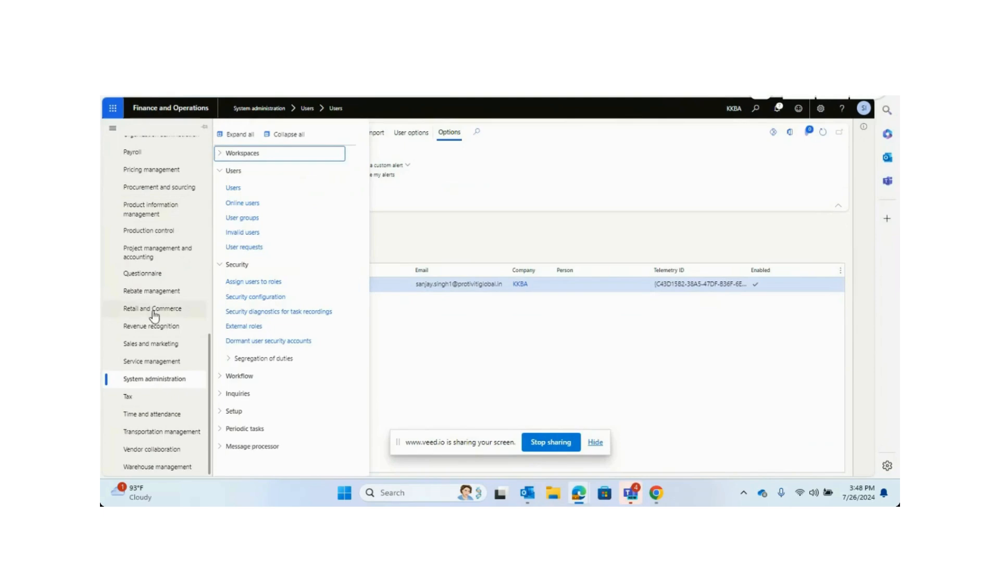
{"action": "left_click", "coordinate": [170, 191]}
{"action": "left_click", "coordinate": [290, 135]}
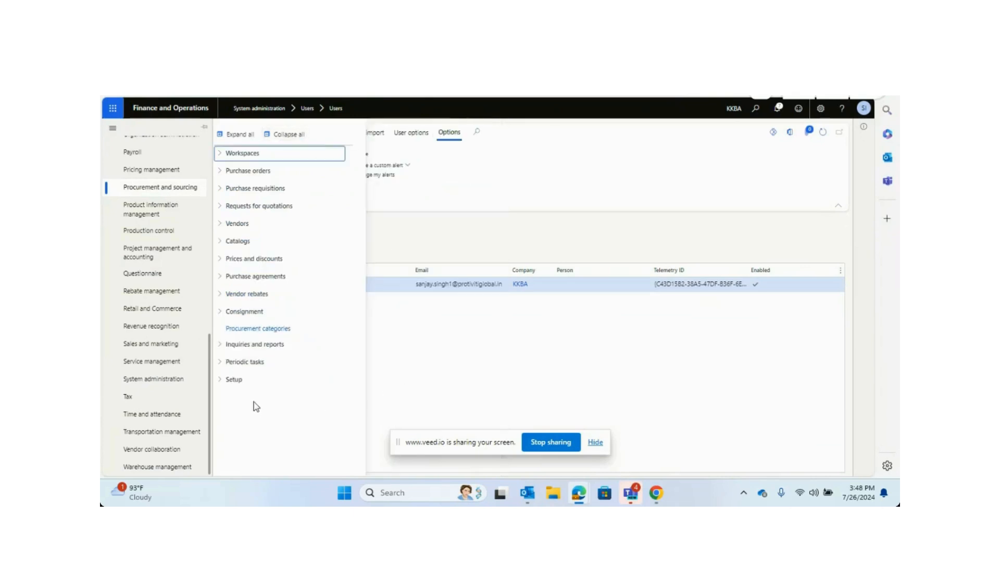
{"action": "left_click", "coordinate": [230, 381]}
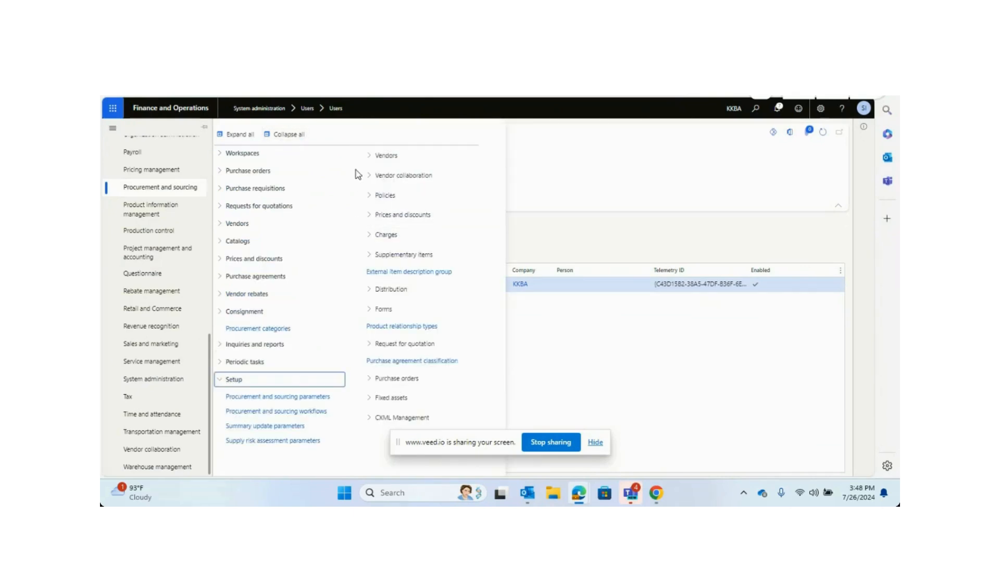
{"action": "left_click", "coordinate": [371, 158]}
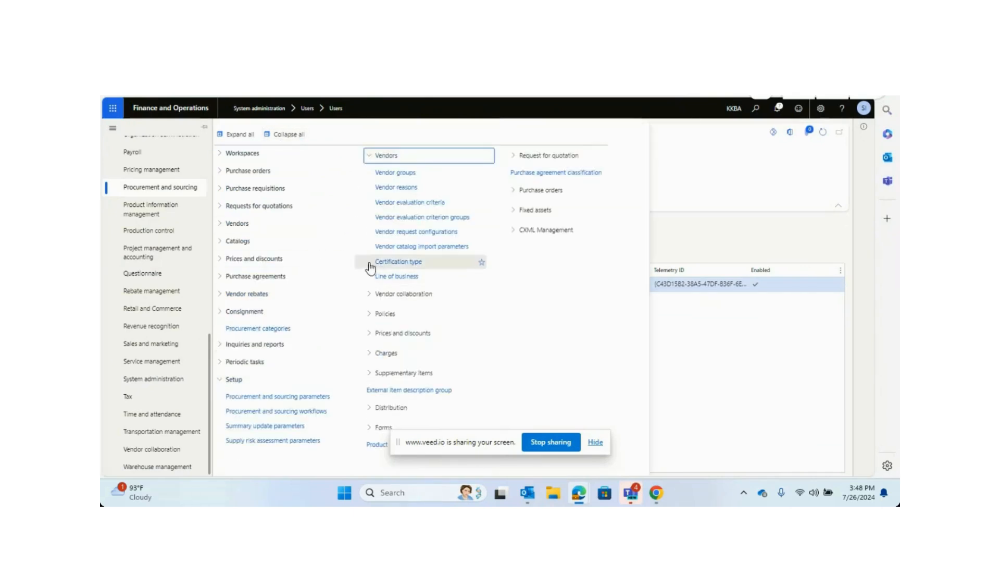
{"action": "left_click", "coordinate": [410, 234]}
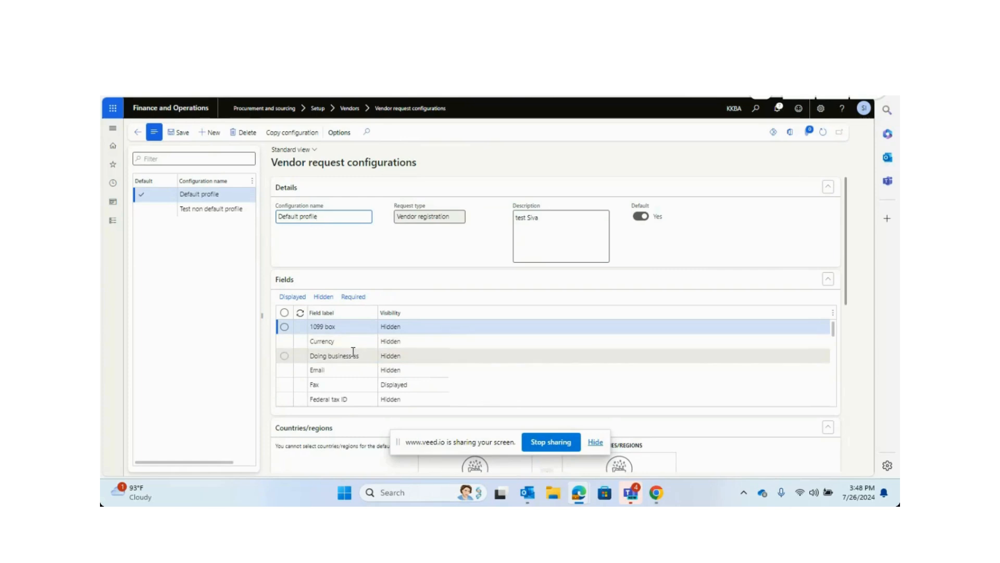
Set the Currency field's visibility to Displayed in the Default profile configuration.
{"action": "left_click", "coordinate": [408, 346]}
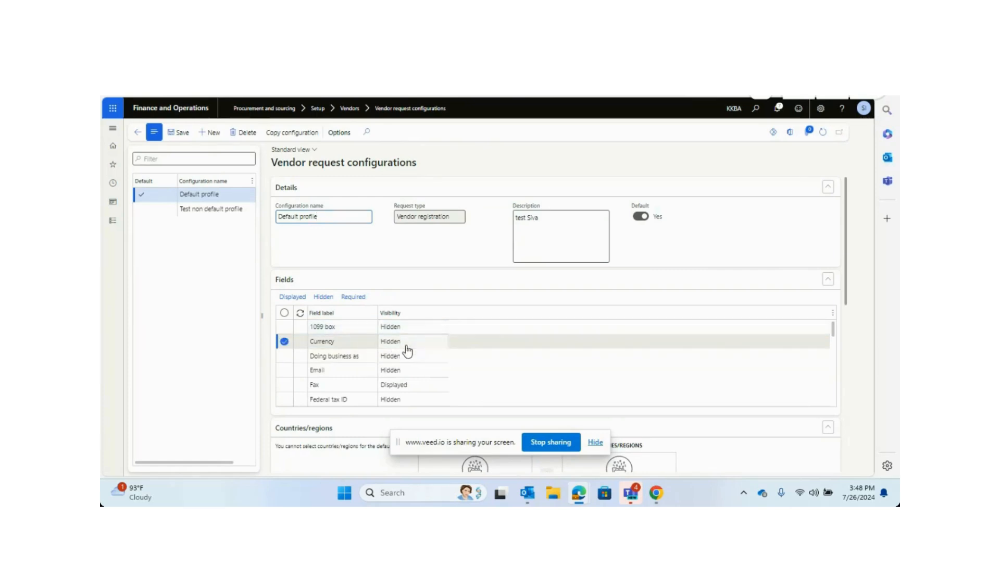
{"action": "left_click", "coordinate": [293, 300]}
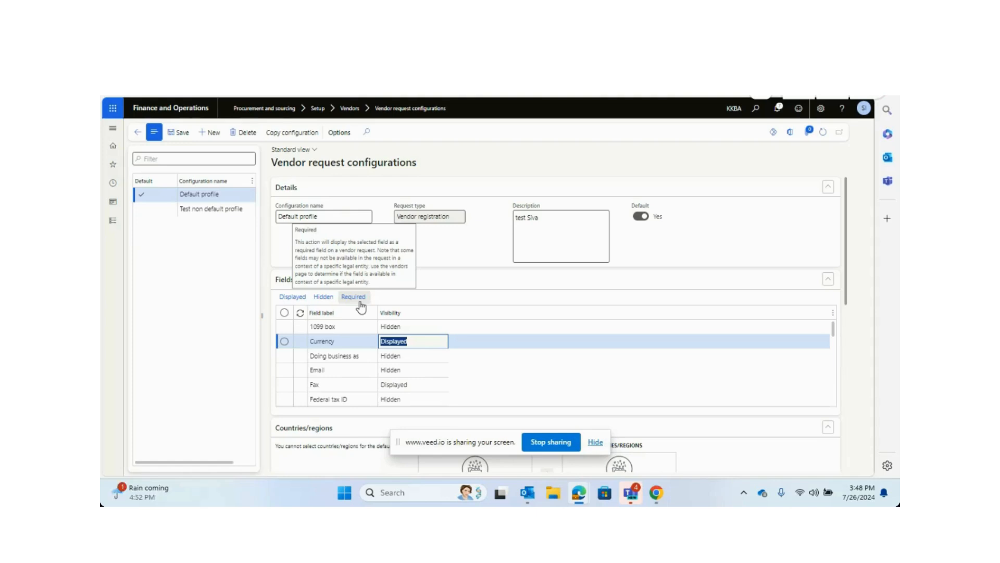
Scroll down to review the configuration's Content section general text and acknowledgement settings.
{"action": "scroll", "coordinate": [510, 386], "scroll_direction": "down", "scroll_amount": 3}
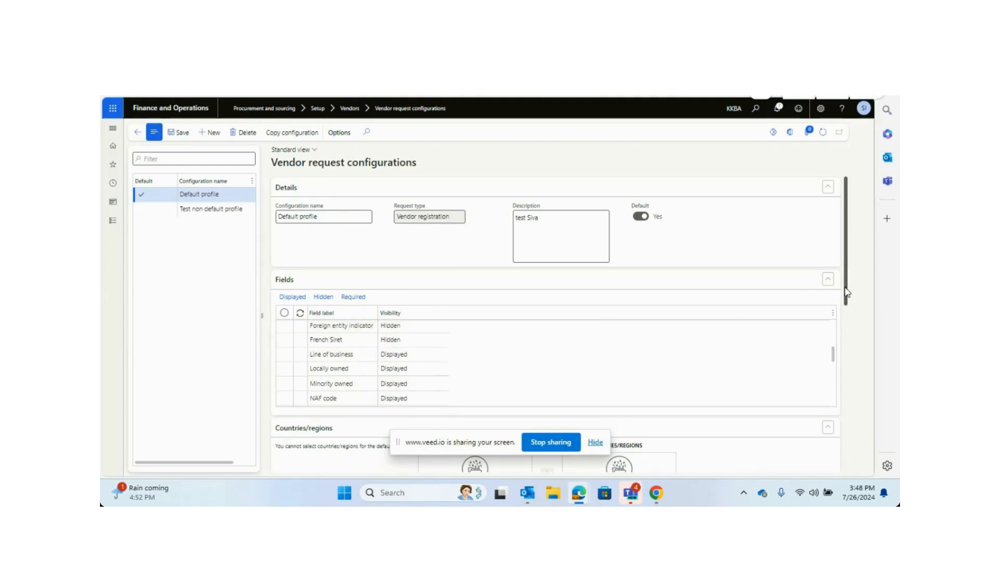
{"action": "left_click_drag", "start_coordinate": [848, 292], "coordinate": [848, 448]}
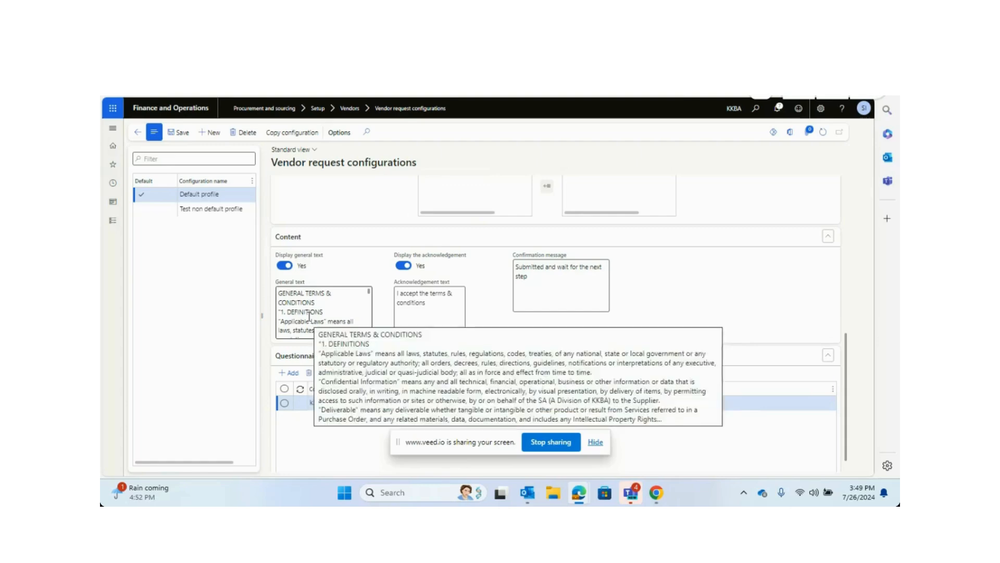
Close the spare New Tab browser window and switch to the Vendor registration window.
{"action": "mouse_move", "coordinate": [658, 497]}
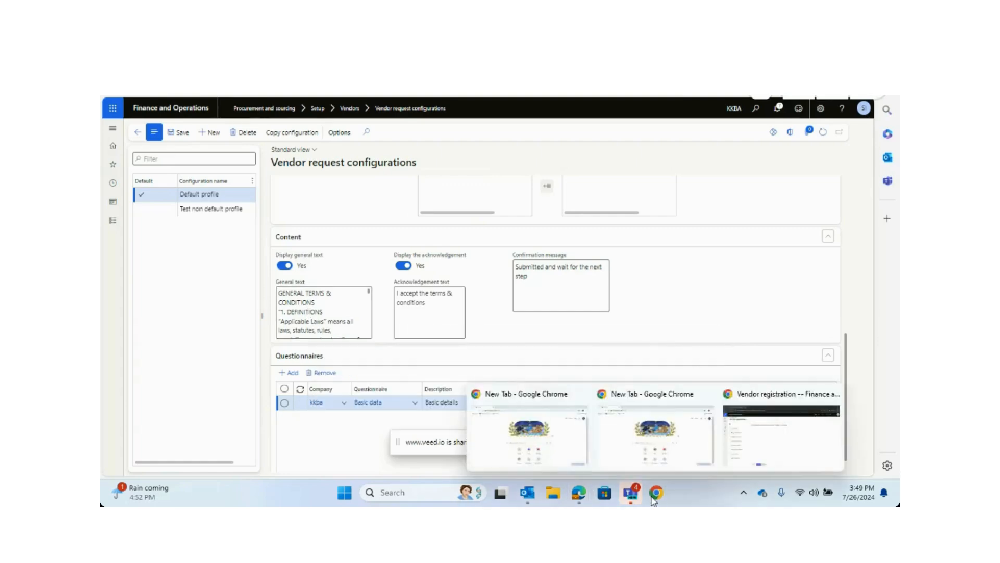
{"action": "left_click", "coordinate": [579, 449]}
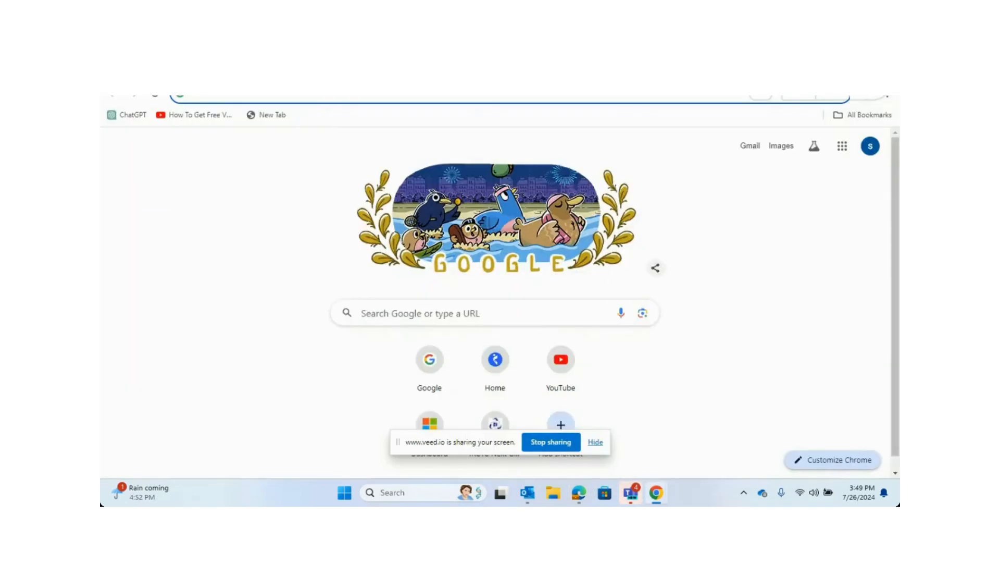
{"action": "left_click", "coordinate": [888, 65]}
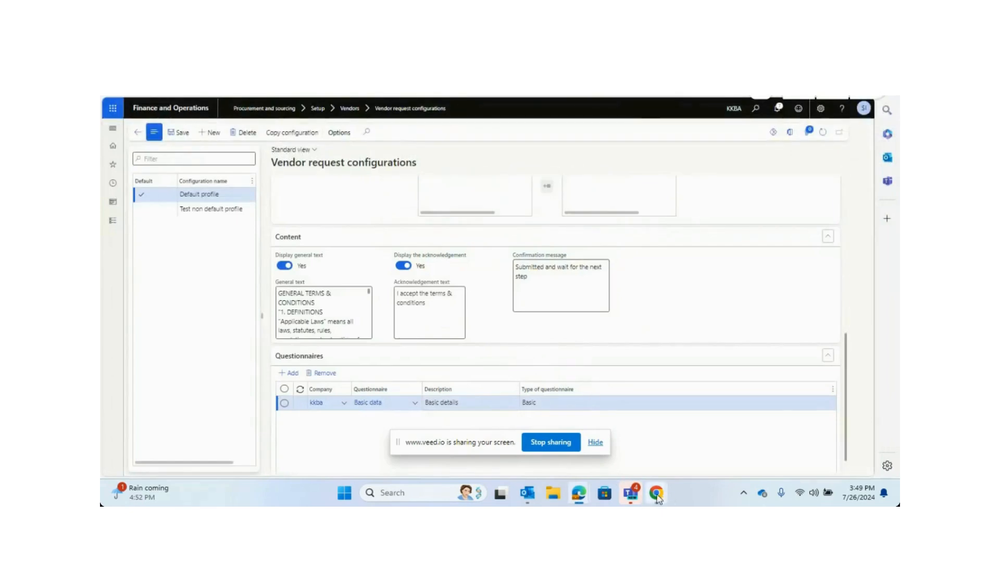
{"action": "mouse_move", "coordinate": [659, 498]}
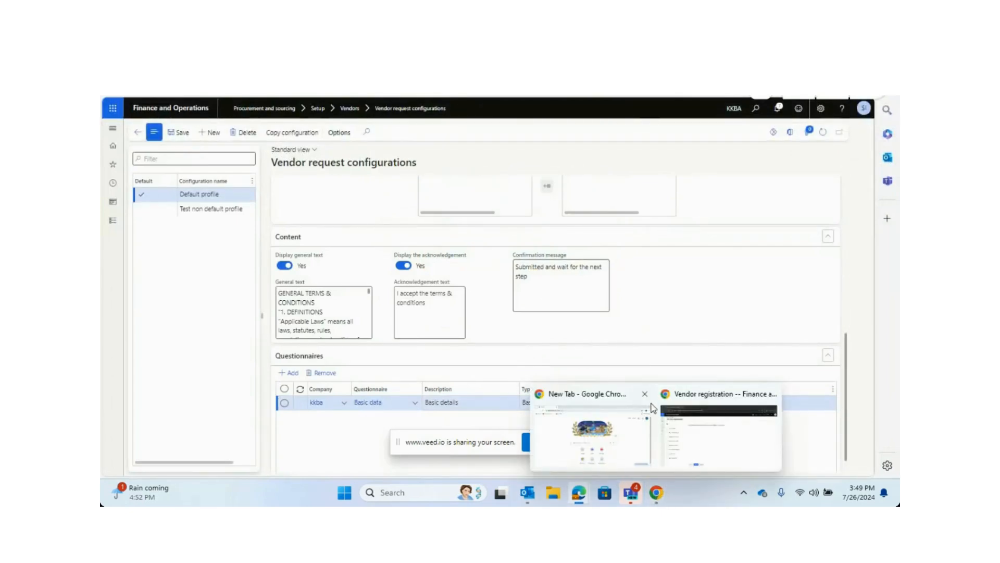
{"action": "left_click", "coordinate": [645, 394]}
{"action": "left_click", "coordinate": [647, 441]}
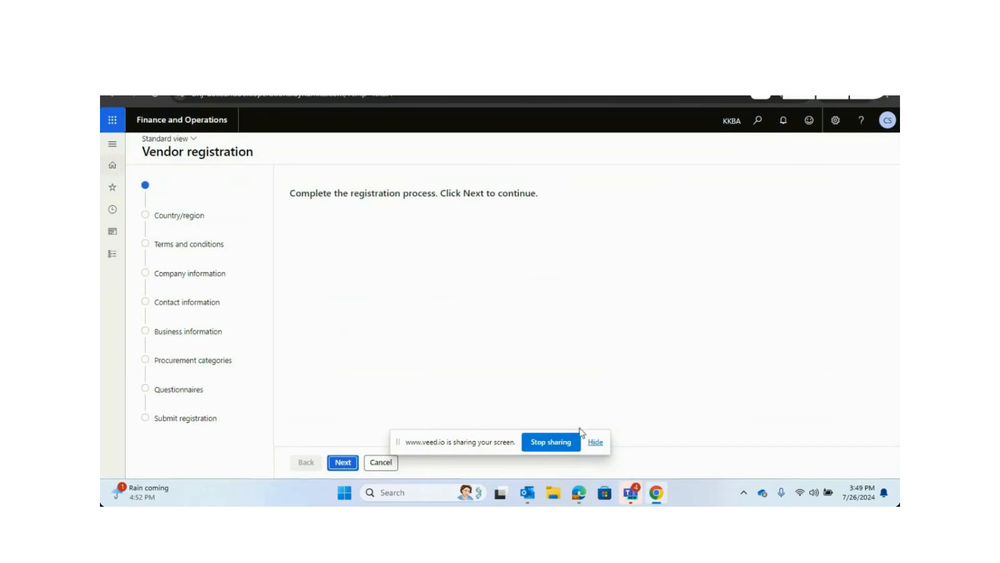
Start the vendor registration, filter countries for ind, select Republic of India, and continue to terms and conditions.
{"action": "left_click", "coordinate": [342, 462]}
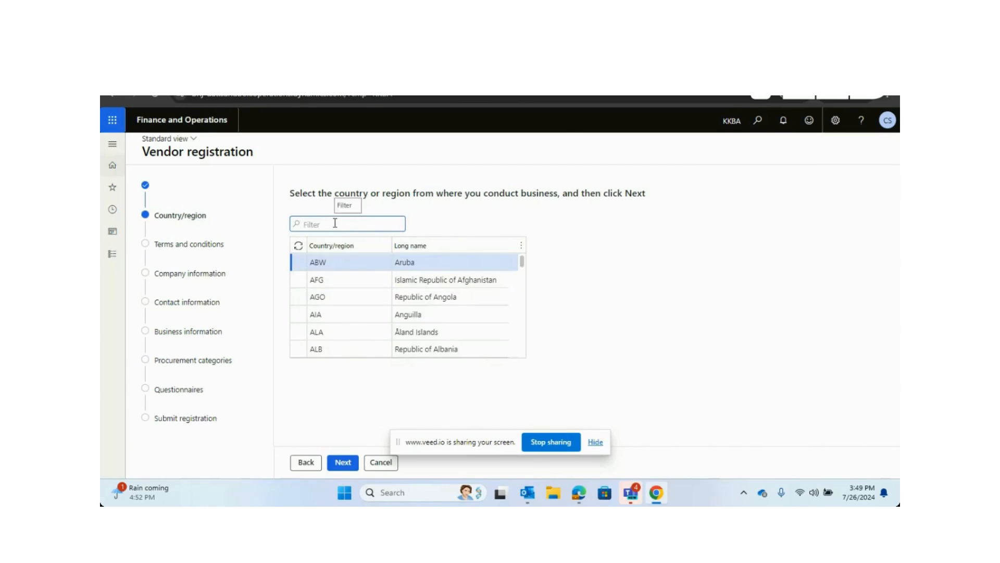
{"action": "type", "text": "ind"}
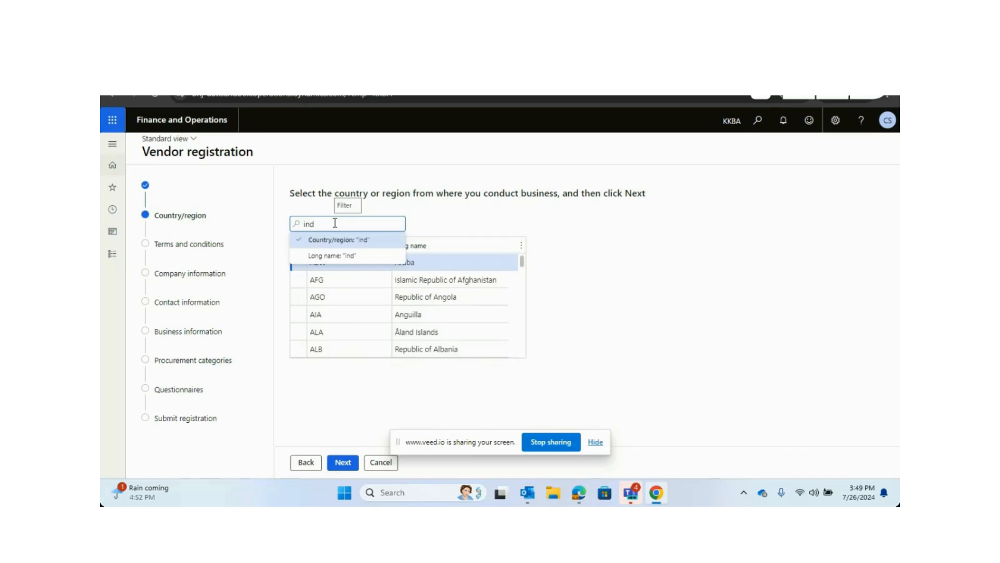
{"action": "key", "text": "Return"}
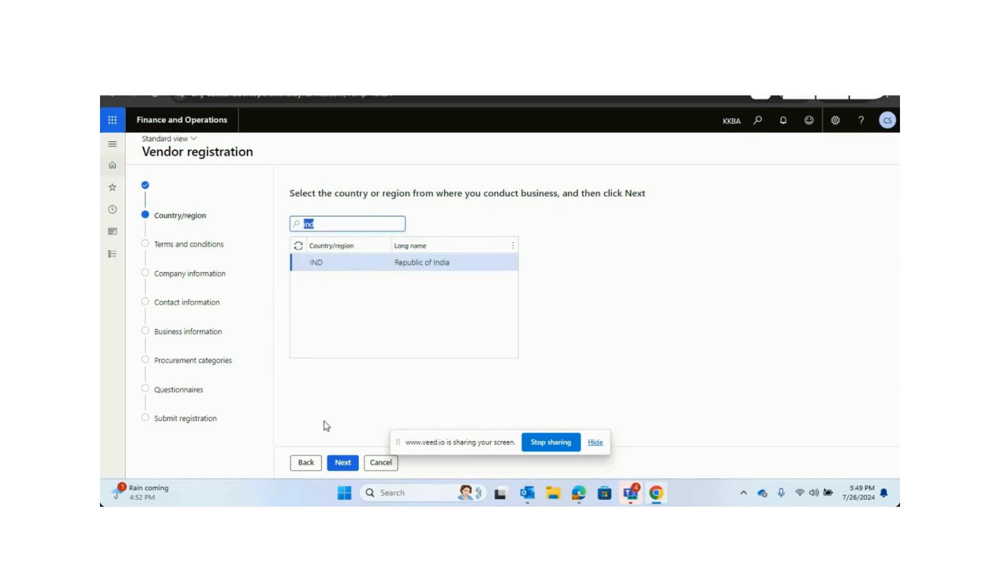
{"action": "left_click", "coordinate": [342, 463]}
{"action": "scroll", "coordinate": [385, 310], "scroll_direction": "up", "scroll_amount": 1}
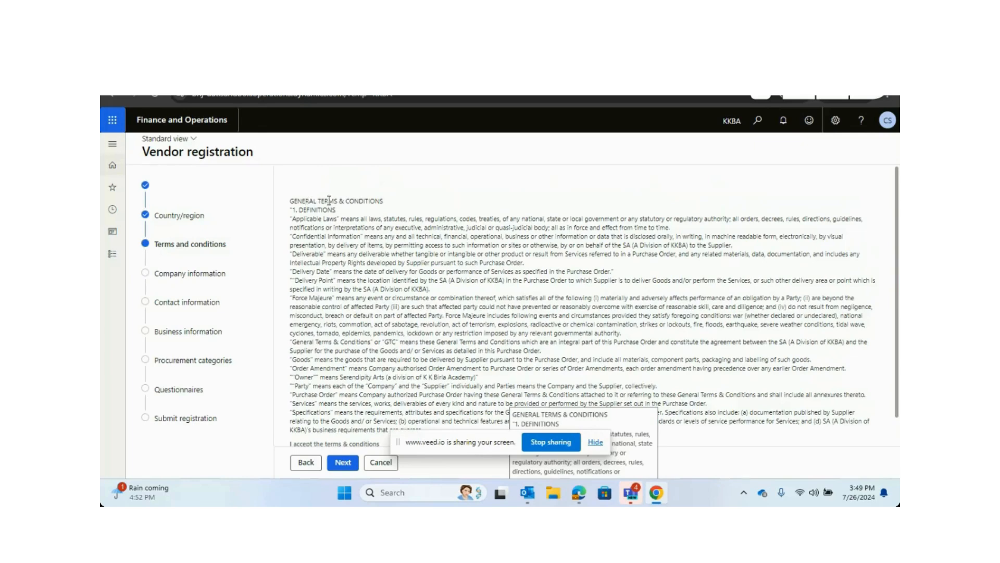
Compare the registration's terms and conditions with the configuration's general text across both windows.
{"action": "key", "text": "alt+Tab"}
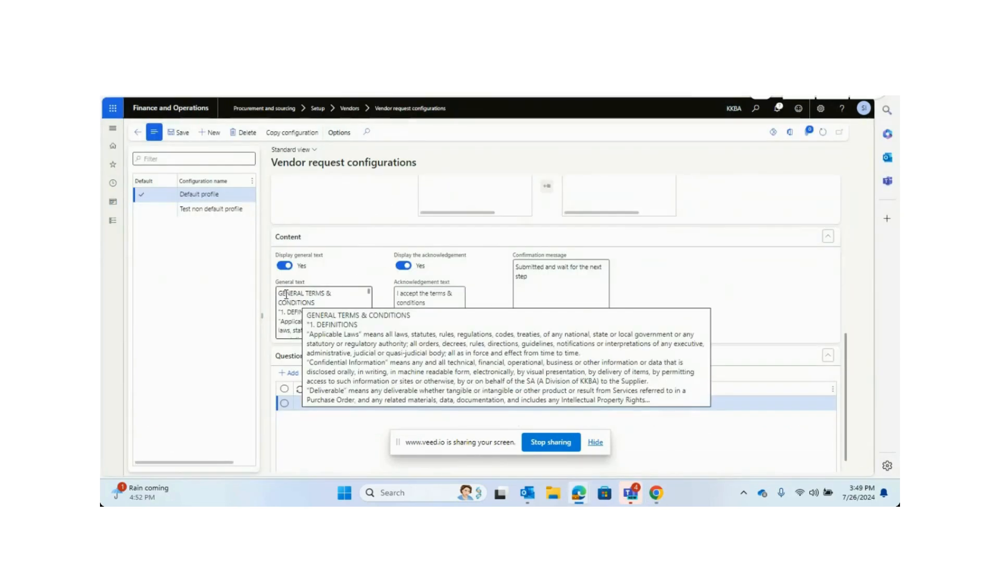
{"action": "key", "text": "alt+Tab"}
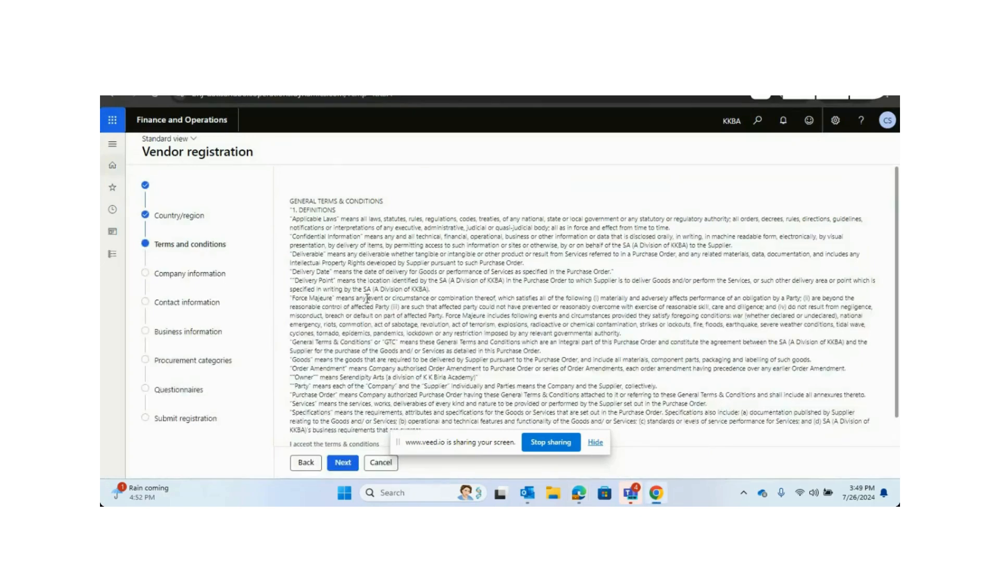
{"action": "scroll", "coordinate": [327, 272], "scroll_direction": "down", "scroll_amount": 1}
{"action": "key", "text": "alt+Tab"}
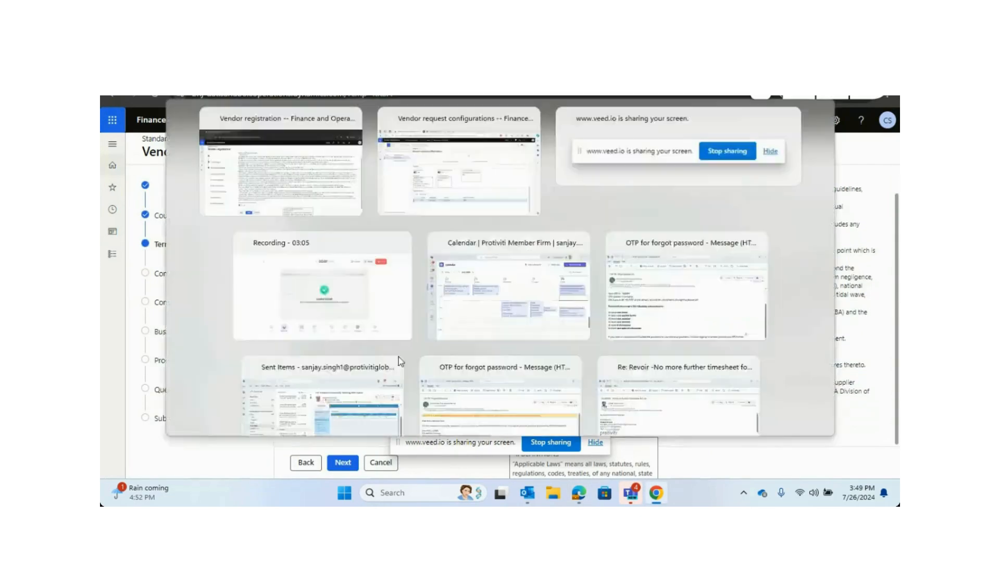
{"action": "scroll", "coordinate": [341, 320], "scroll_direction": "down", "scroll_amount": 3}
{"action": "scroll", "coordinate": [341, 320], "scroll_direction": "down", "scroll_amount": 5}
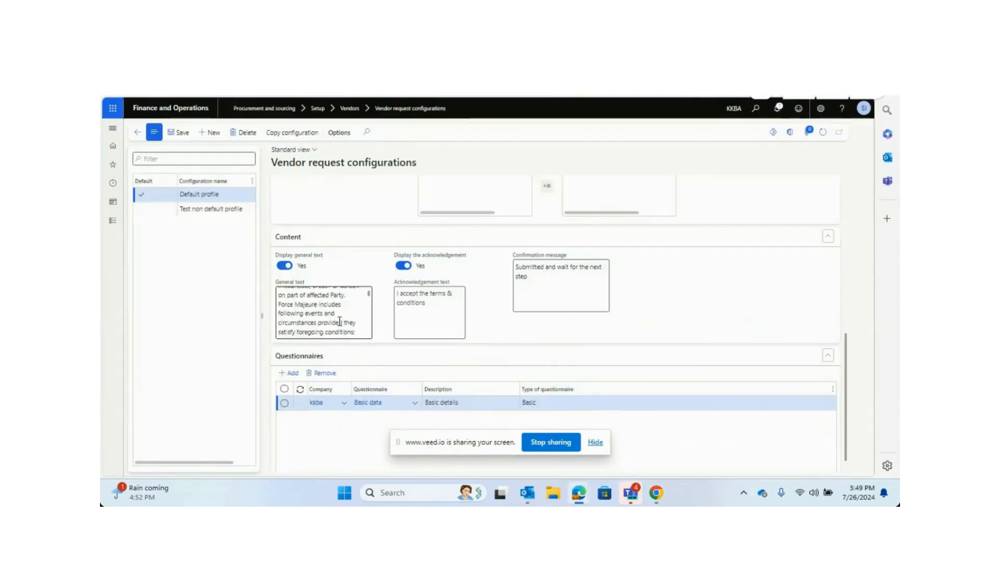
{"action": "key", "text": "alt+Tab"}
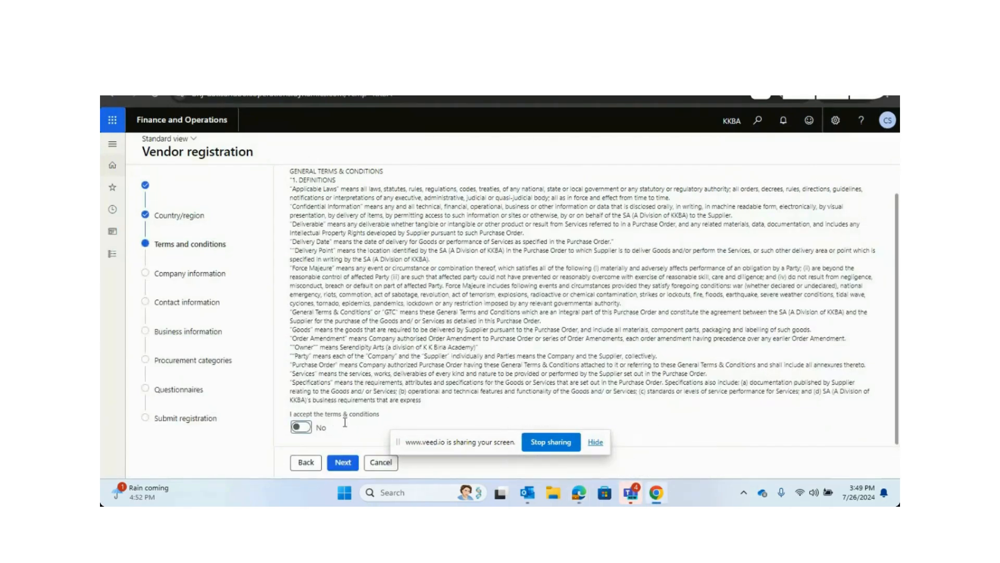
Check the acknowledgement text against the configuration, accept the terms and conditions, and continue past the company information page.
{"action": "key", "text": "alt+Tab"}
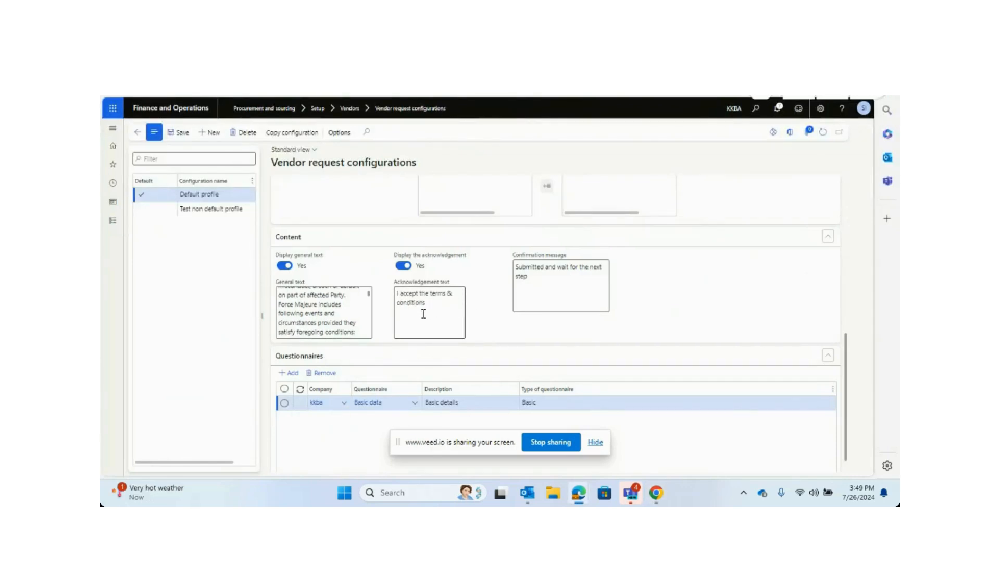
{"action": "key", "text": "alt+Tab"}
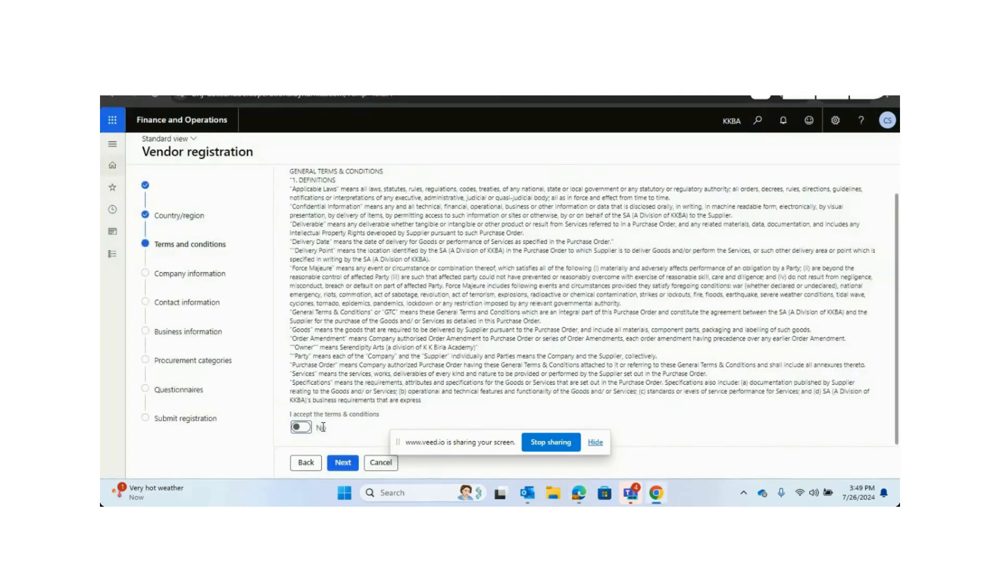
{"action": "left_click", "coordinate": [302, 427]}
{"action": "left_click", "coordinate": [344, 463]}
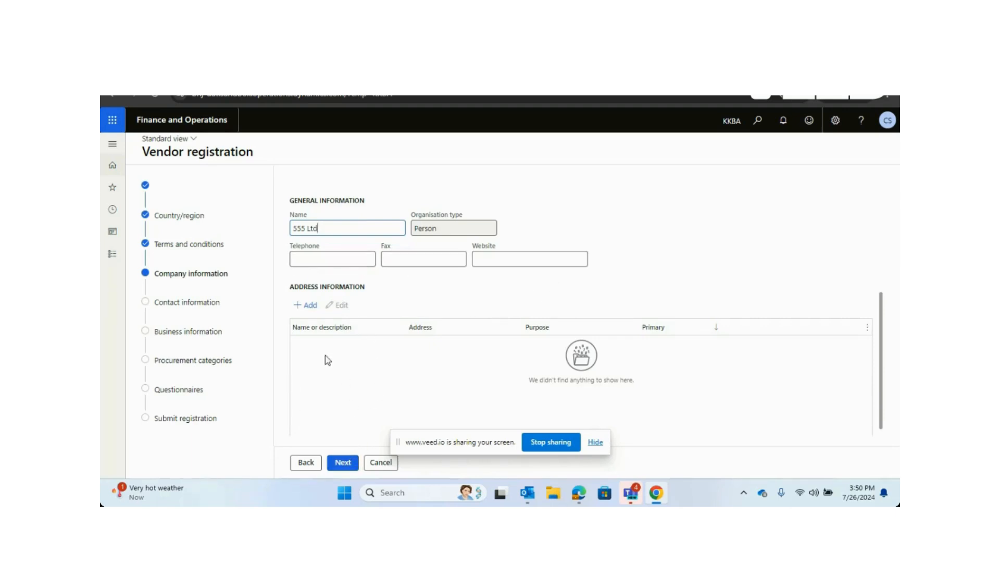
{"action": "left_click", "coordinate": [347, 465]}
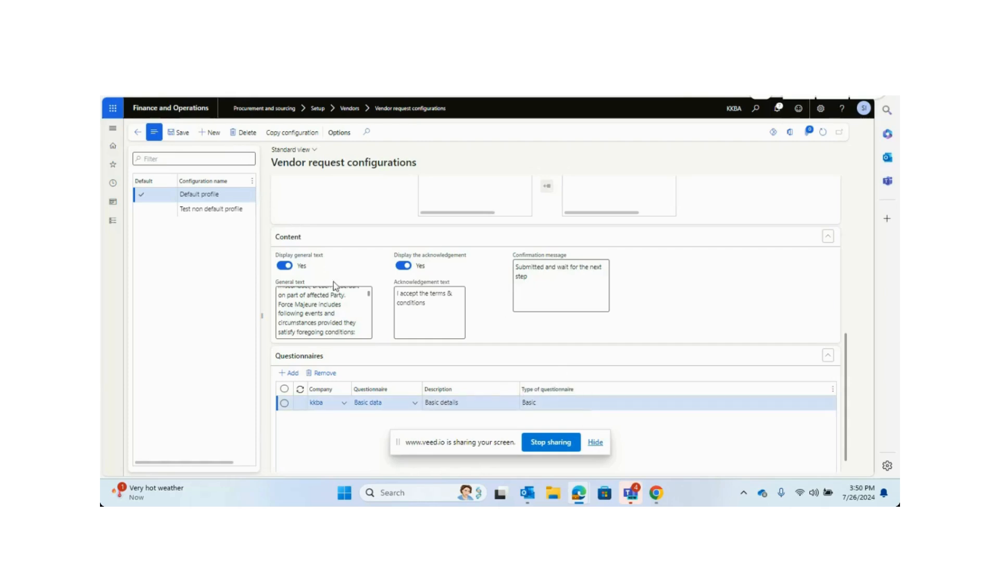
Scroll through the configuration's Fields list to review each field's visibility setting.
{"action": "scroll", "coordinate": [483, 337], "scroll_direction": "down", "scroll_amount": 1}
{"action": "scroll", "coordinate": [469, 341], "scroll_direction": "up", "scroll_amount": 10}
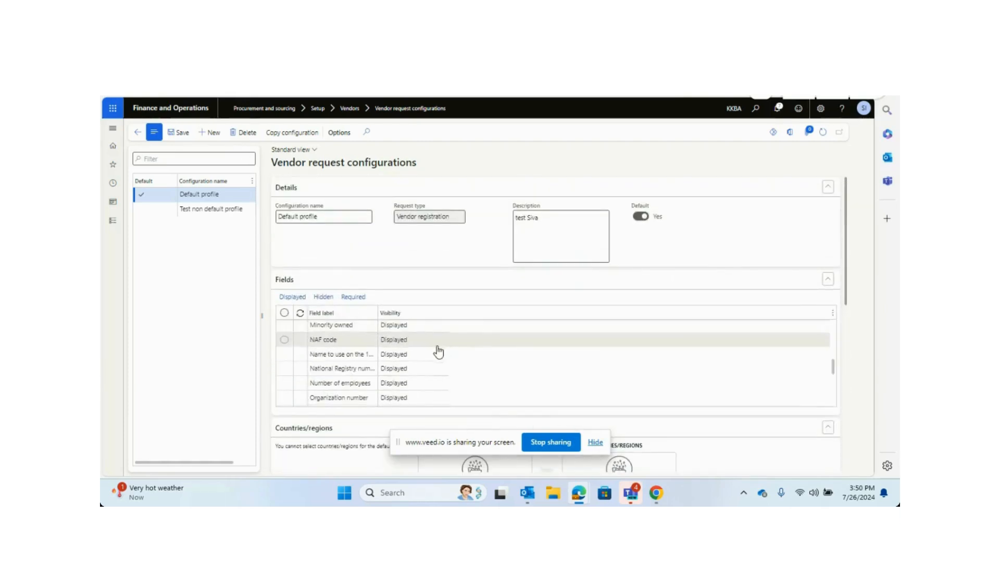
{"action": "scroll", "coordinate": [346, 364], "scroll_direction": "up", "scroll_amount": 5}
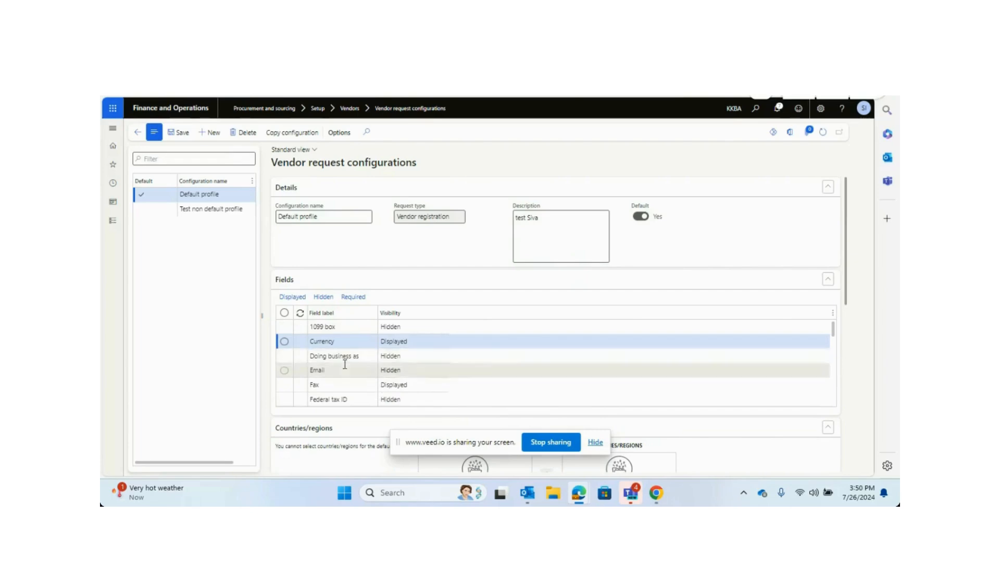
{"action": "scroll", "coordinate": [347, 367], "scroll_direction": "down", "scroll_amount": 6}
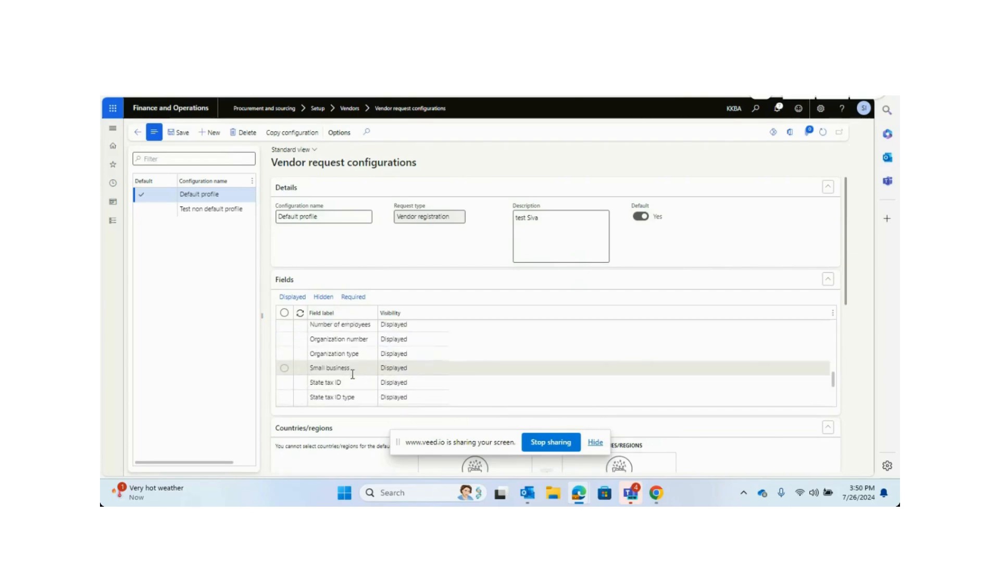
{"action": "scroll", "coordinate": [352, 374], "scroll_direction": "down", "scroll_amount": 2}
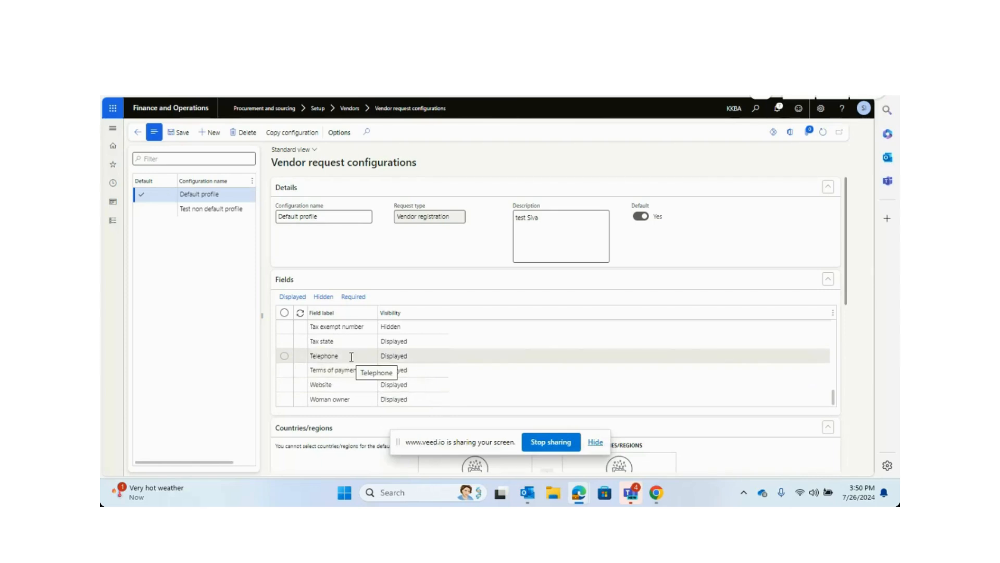
Return to the vendor registration and continue past the contact information and business information pages.
{"action": "key", "text": "alt+Tab"}
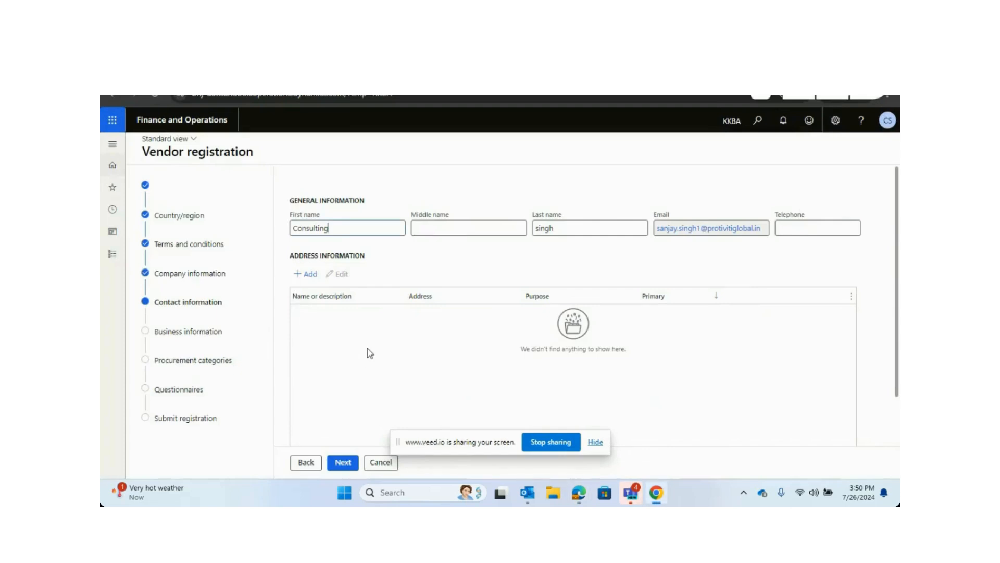
{"action": "left_click", "coordinate": [347, 463]}
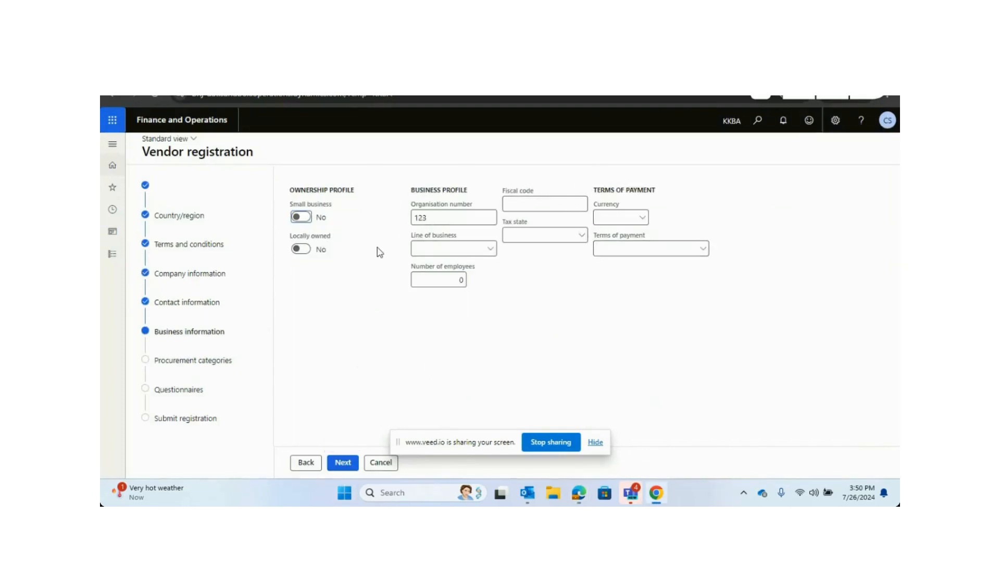
{"action": "key", "text": "alt+Tab"}
{"action": "key", "text": "alt+Tab"}
{"action": "left_click", "coordinate": [344, 463]}
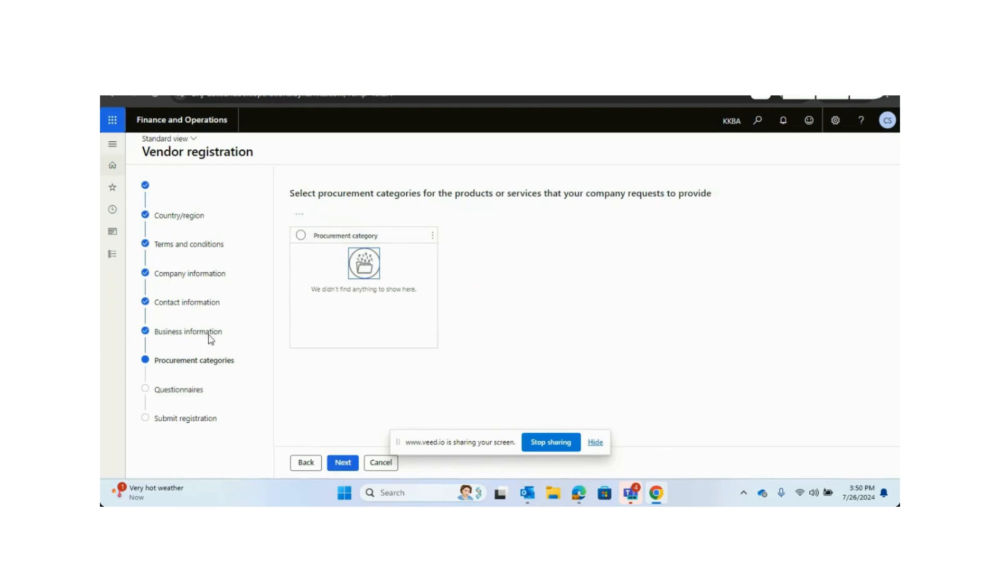
{"action": "left_click", "coordinate": [300, 215]}
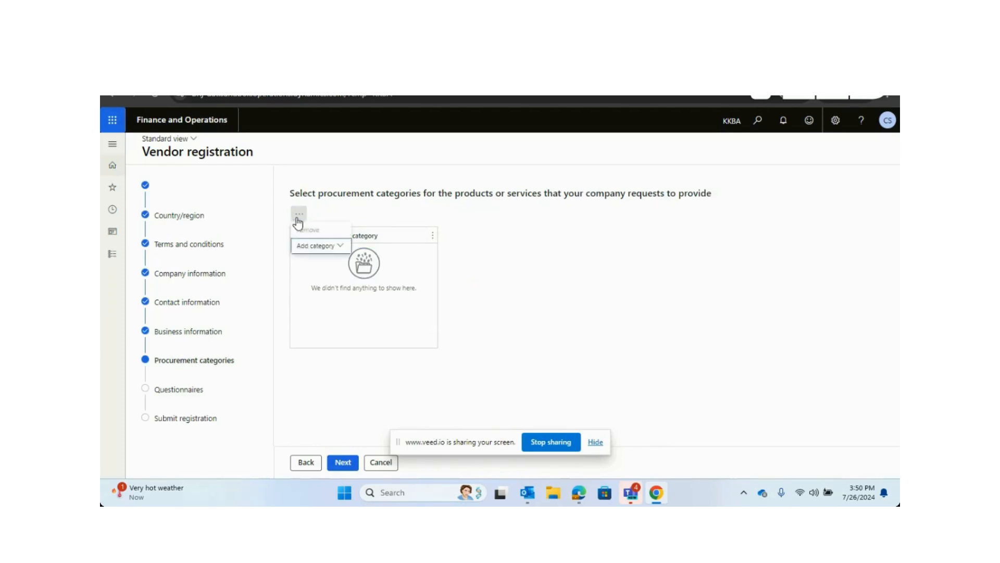
{"action": "left_click", "coordinate": [300, 215]}
{"action": "left_click", "coordinate": [301, 216]}
{"action": "left_click", "coordinate": [314, 247]}
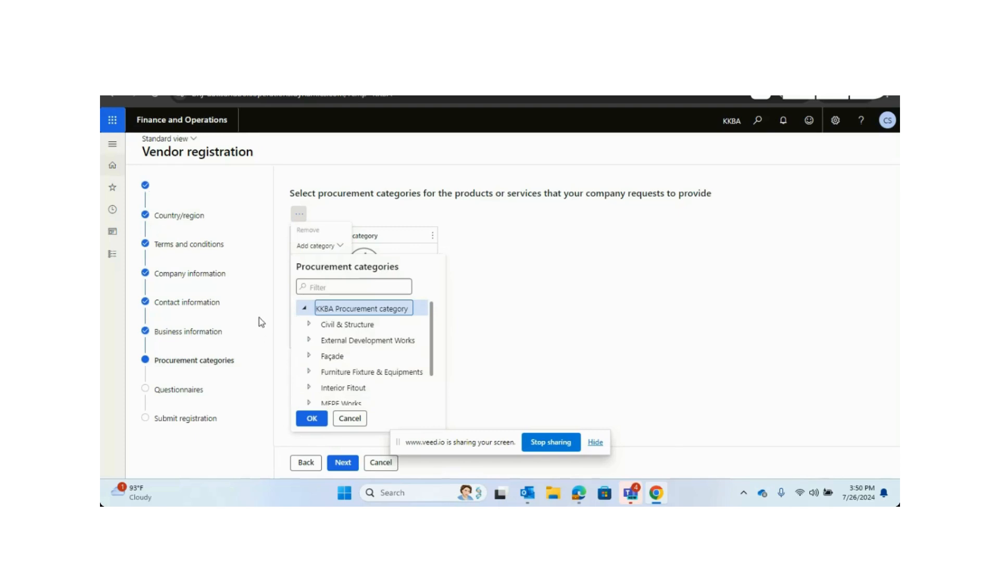
{"action": "left_click", "coordinate": [359, 422]}
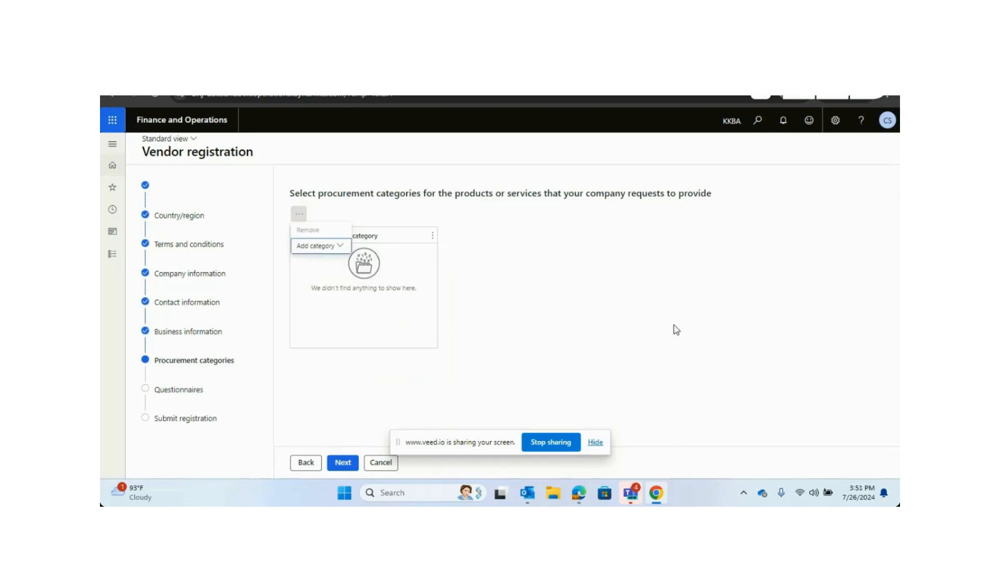
Continue to questionnaires, start completing the Basic details questionnaire, and set the company registration date to 7/26/2024.
{"action": "left_click", "coordinate": [351, 464]}
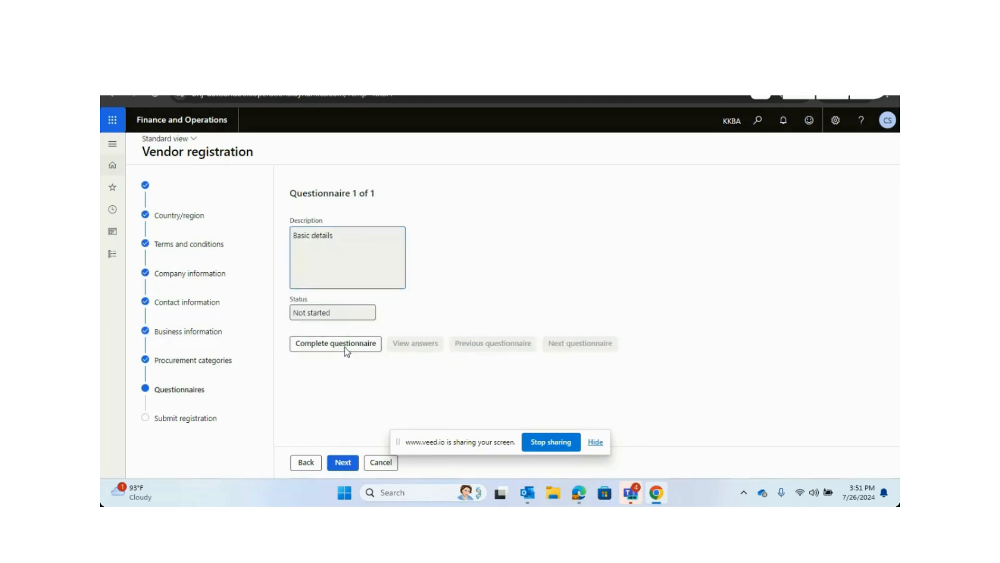
{"action": "left_click", "coordinate": [347, 344]}
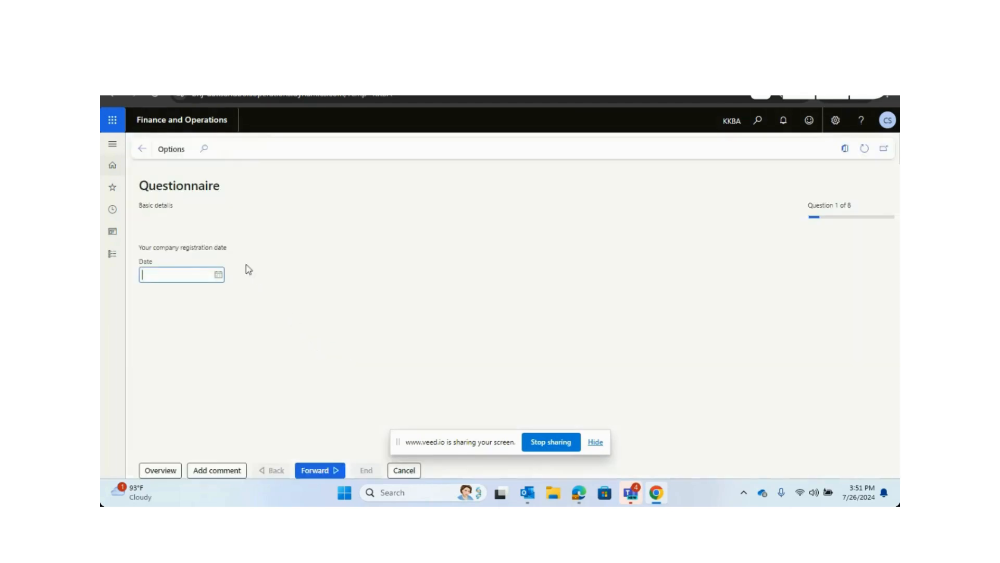
{"action": "left_click", "coordinate": [219, 276]}
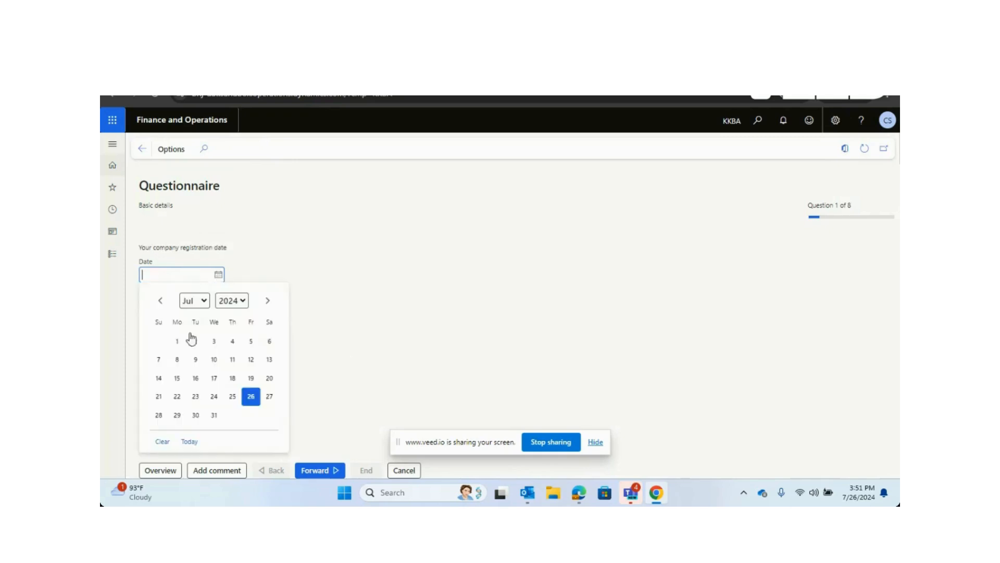
{"action": "left_click", "coordinate": [251, 401]}
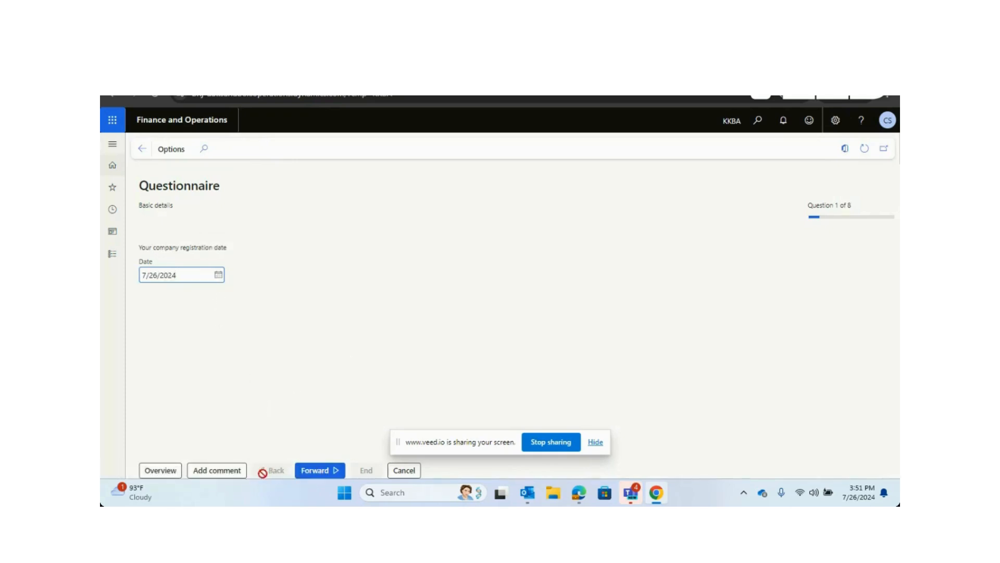
{"action": "left_click", "coordinate": [319, 471]}
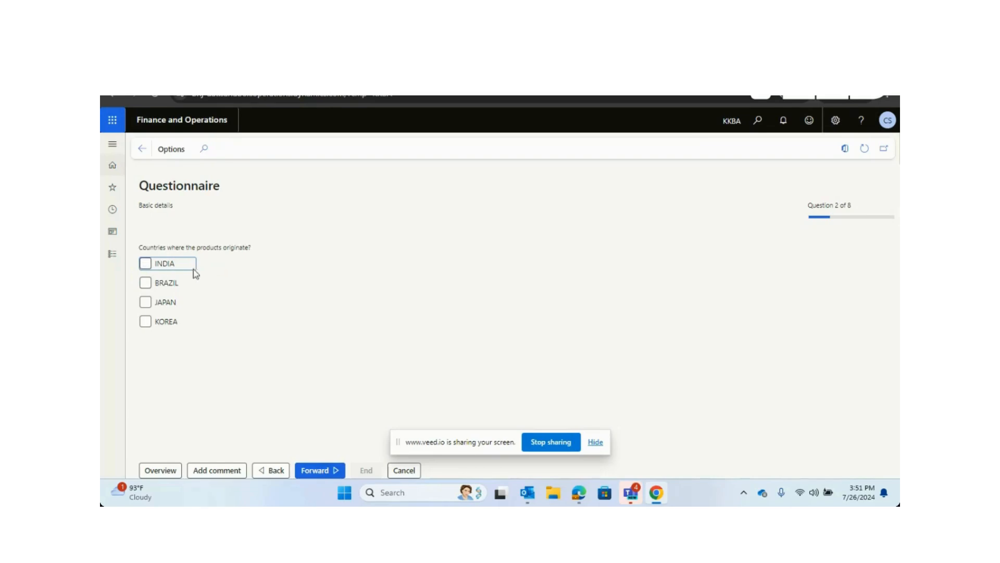
Answer the following questions: tick INDIA as product origin, then enter the company profile, GST number, and PAN / TAN number.
{"action": "left_click", "coordinate": [145, 263]}
{"action": "left_click", "coordinate": [314, 470]}
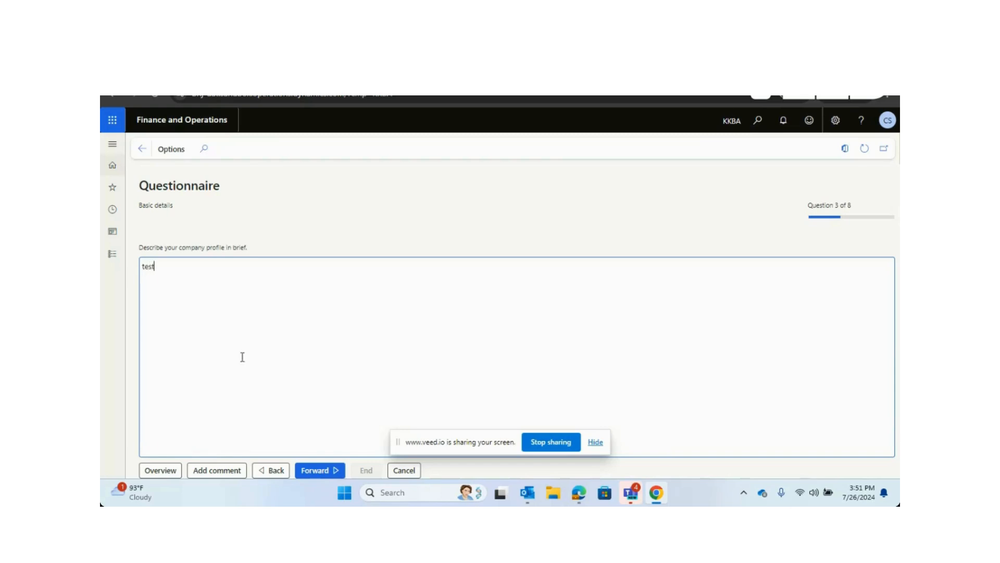
{"action": "left_click", "coordinate": [318, 471]}
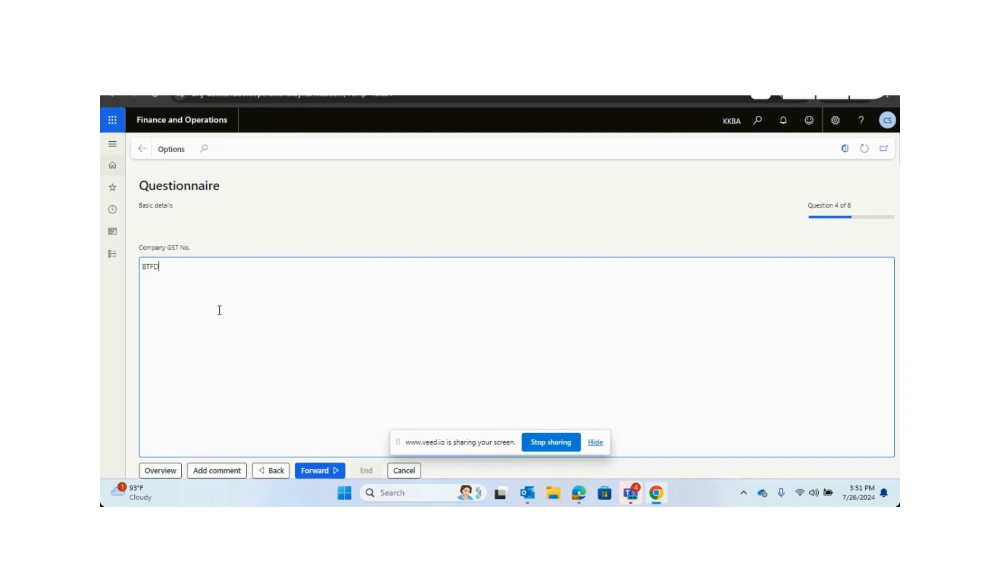
{"action": "left_click", "coordinate": [315, 470]}
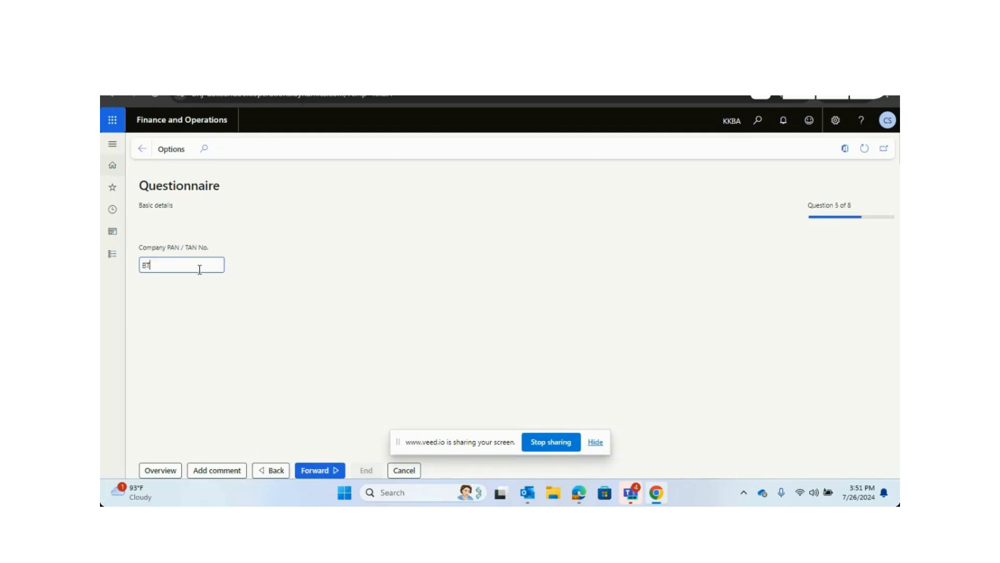
{"action": "type", "text": "BTZ"}
{"action": "left_click", "coordinate": [310, 468]}
{"action": "left_click", "coordinate": [314, 470]}
{"action": "type", "text": "wer"}
{"action": "left_click", "coordinate": [322, 472]}
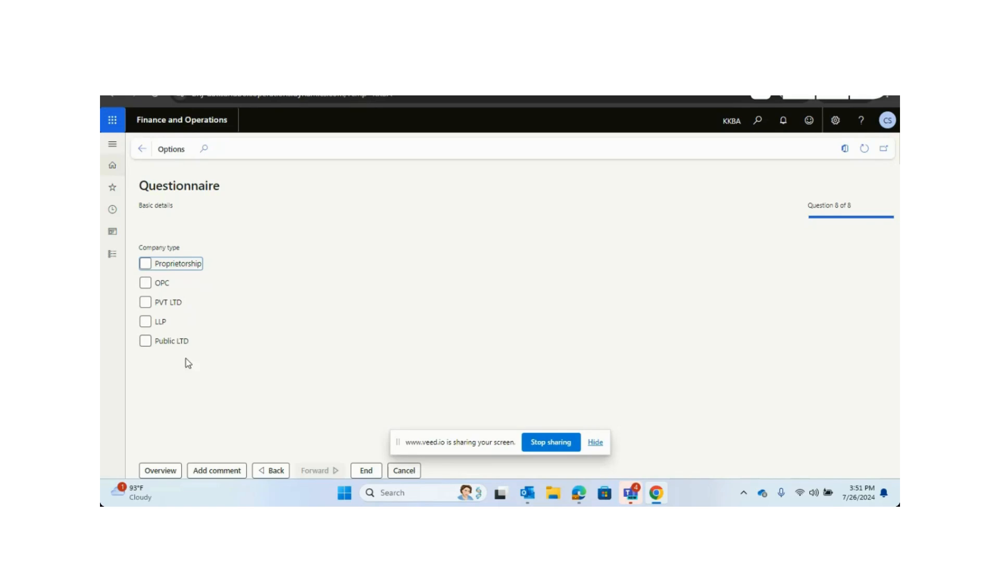
Select PVT LTD as the company type and end the questionnaire.
{"action": "left_click", "coordinate": [145, 264]}
{"action": "left_click", "coordinate": [146, 304]}
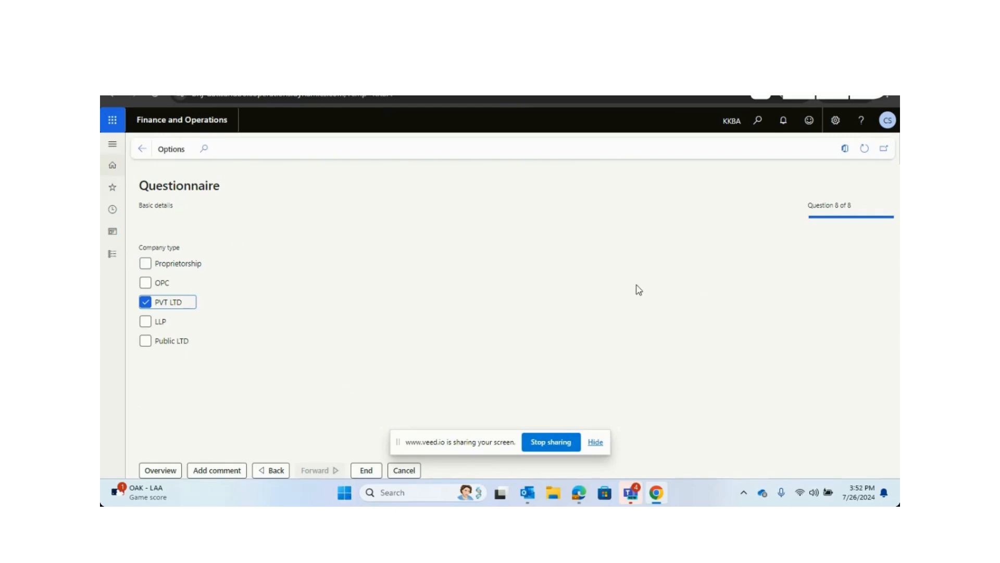
{"action": "left_click", "coordinate": [365, 469]}
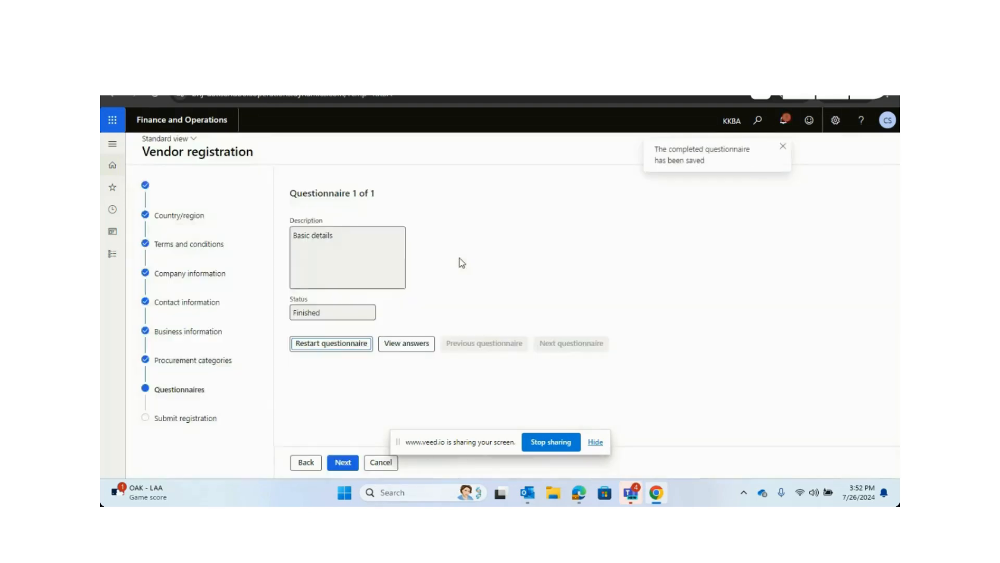
Proceed to the submit page and finish the vendor registration.
{"action": "left_click", "coordinate": [343, 462]}
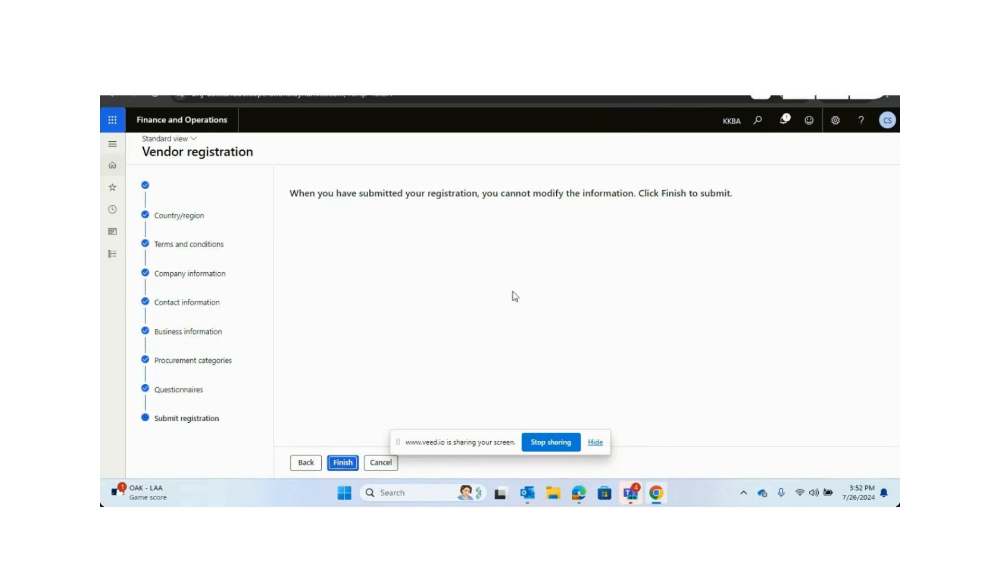
{"action": "left_click", "coordinate": [341, 465]}
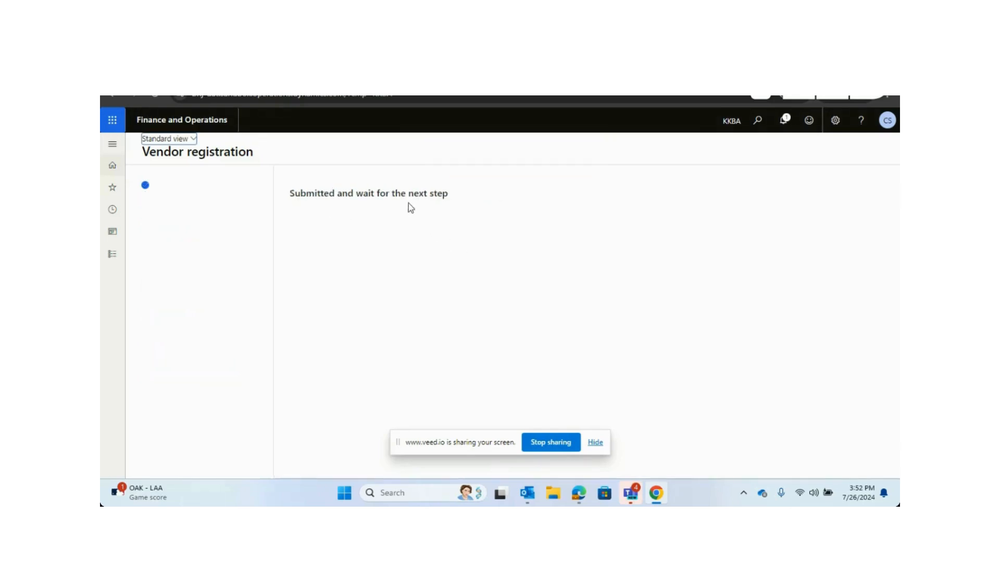
Switch back to the vendor request configuration and open the Basic data questionnaire from its Questionnaires section.
{"action": "key", "text": "alt+Tab"}
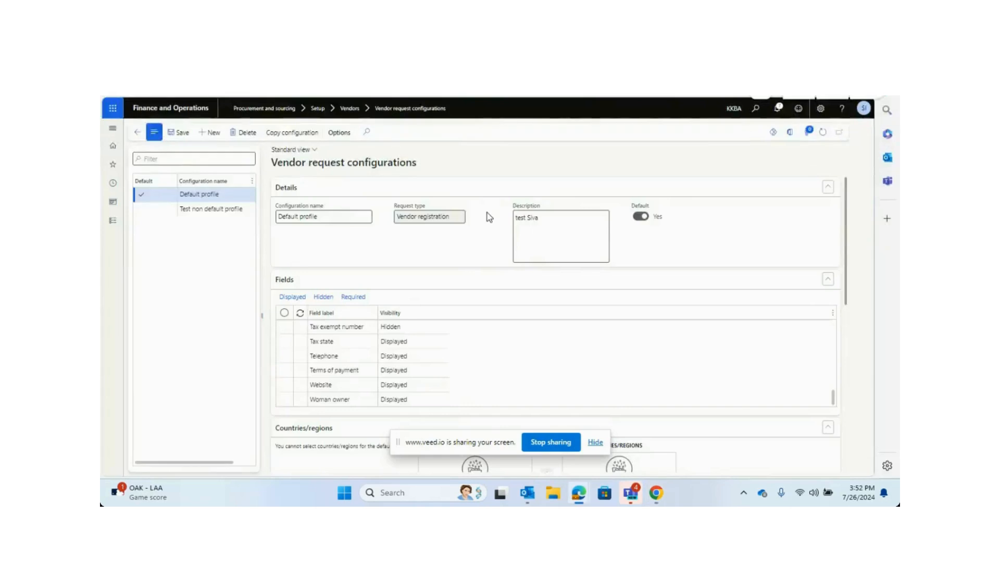
{"action": "scroll", "coordinate": [725, 393], "scroll_direction": "down", "scroll_amount": 3}
{"action": "scroll", "coordinate": [725, 392], "scroll_direction": "down", "scroll_amount": 5}
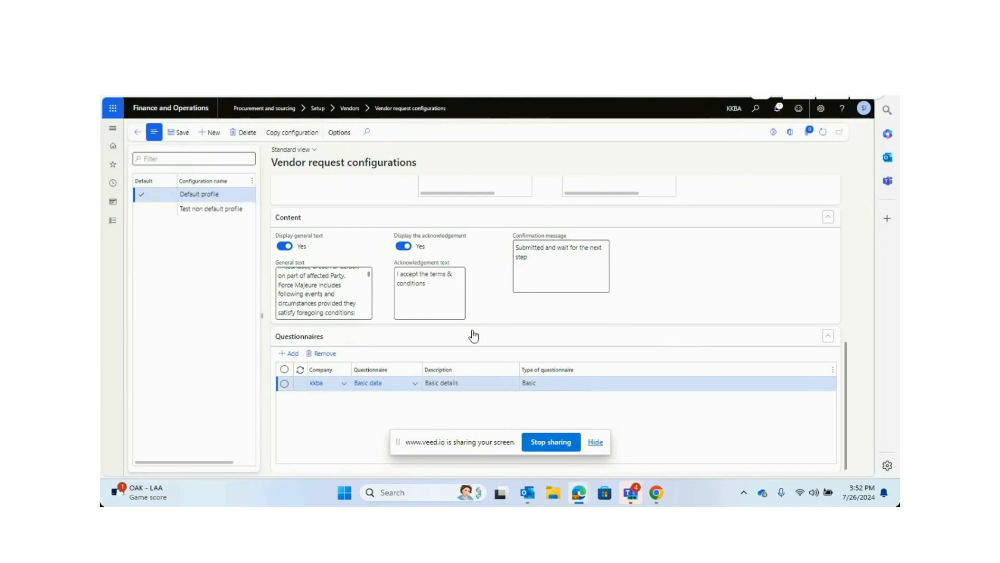
{"action": "key", "text": "alt+Tab"}
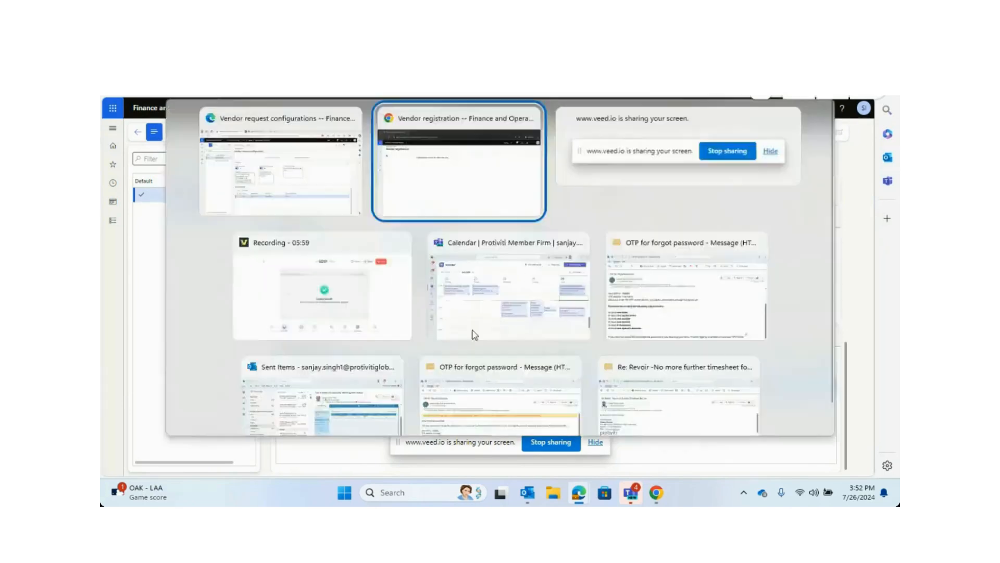
{"action": "key", "text": "alt+Tab"}
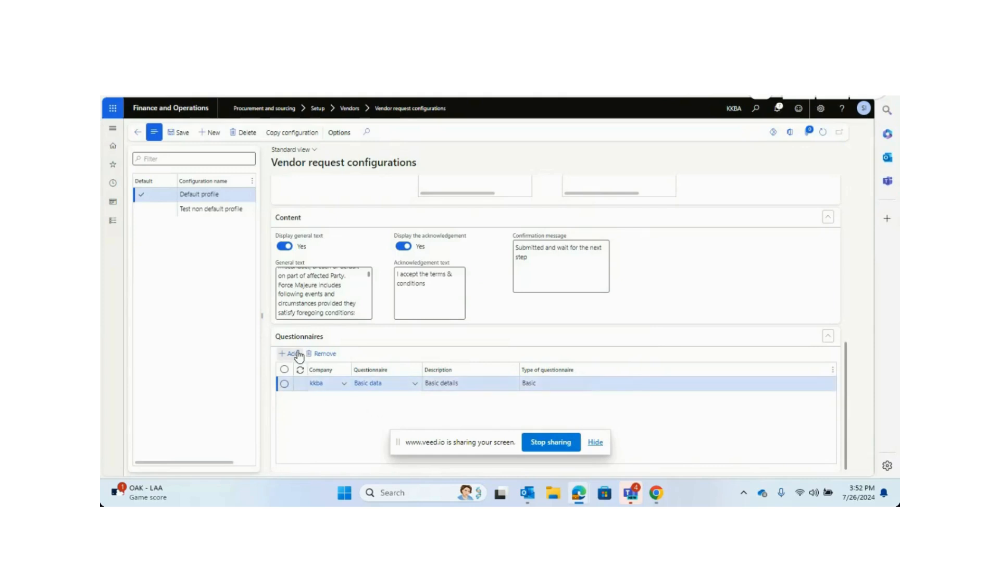
{"action": "left_click", "coordinate": [367, 388]}
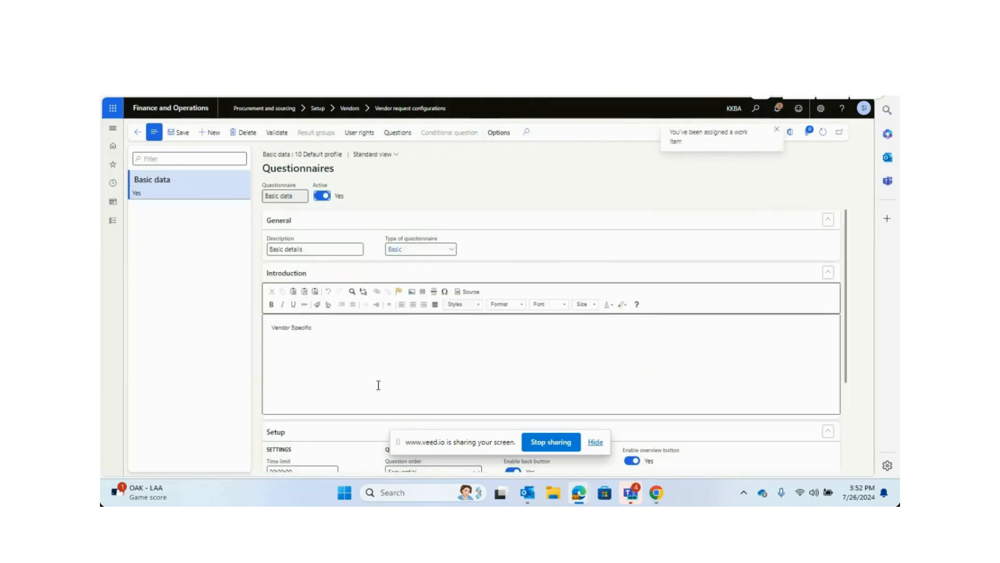
Open the questionnaire's Questions and review each question's text and details in turn.
{"action": "left_click", "coordinate": [398, 134]}
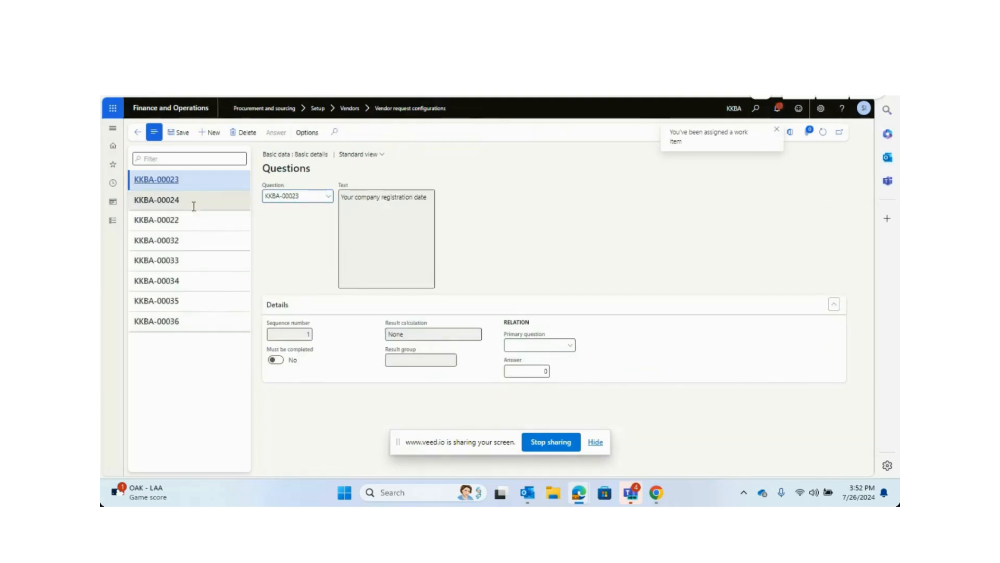
{"action": "left_click", "coordinate": [195, 217]}
{"action": "left_click", "coordinate": [190, 240]}
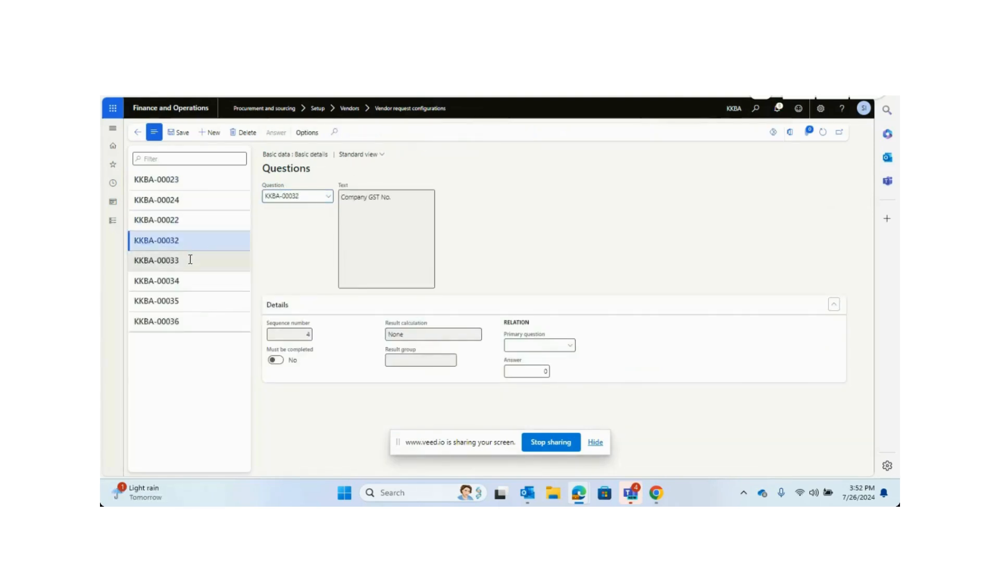
{"action": "left_click", "coordinate": [190, 260]}
{"action": "left_click", "coordinate": [190, 282]}
{"action": "left_click", "coordinate": [195, 300]}
{"action": "left_click", "coordinate": [195, 323]}
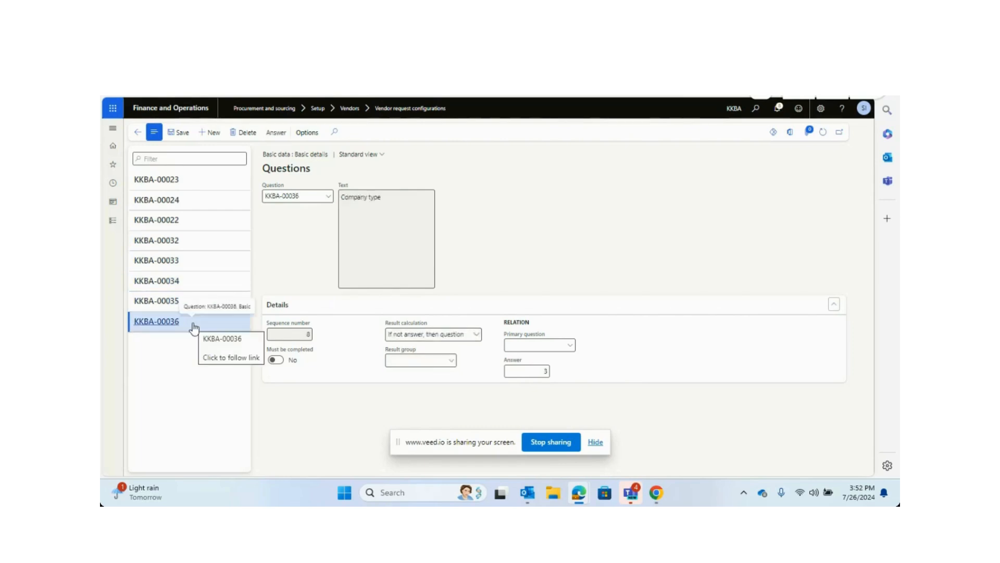
Select the Company GST No. question in the configuration and open its questionnaire's details.
{"action": "left_click", "coordinate": [197, 260]}
{"action": "left_click", "coordinate": [208, 237]}
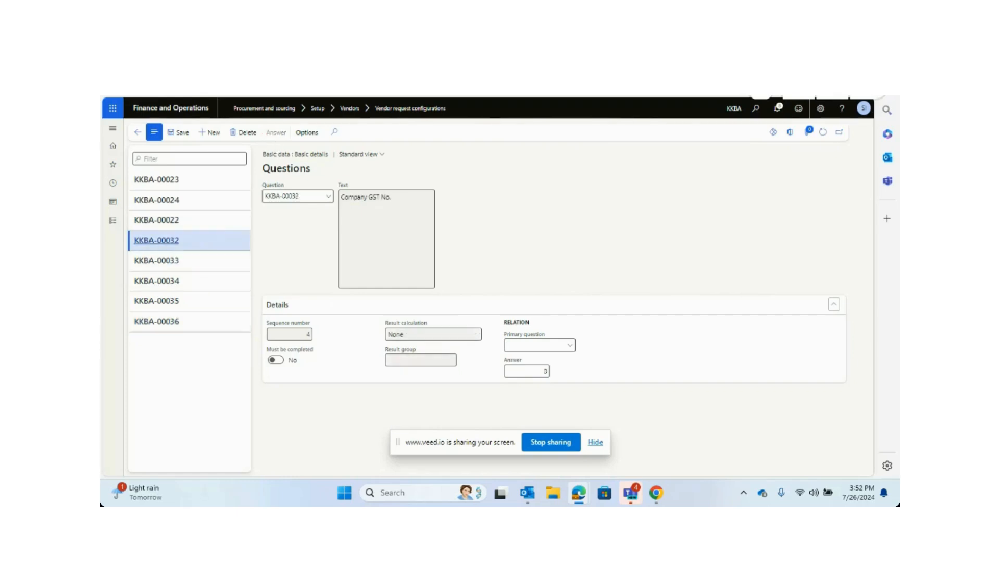
{"action": "right_click", "coordinate": [264, 96]}
{"action": "left_click", "coordinate": [297, 137]}
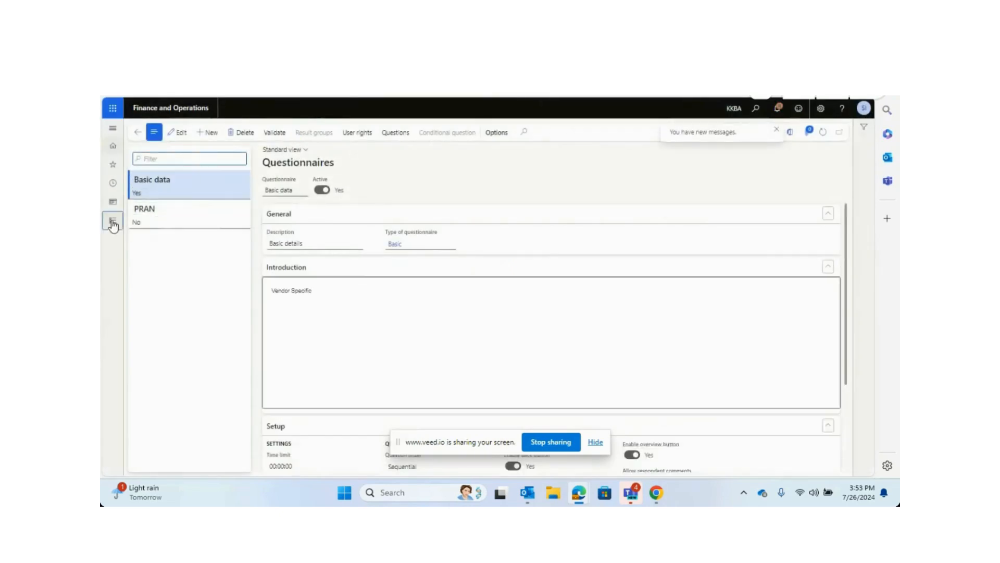
Open the Questions design page of the Questionnaire module.
{"action": "left_click", "coordinate": [113, 221]}
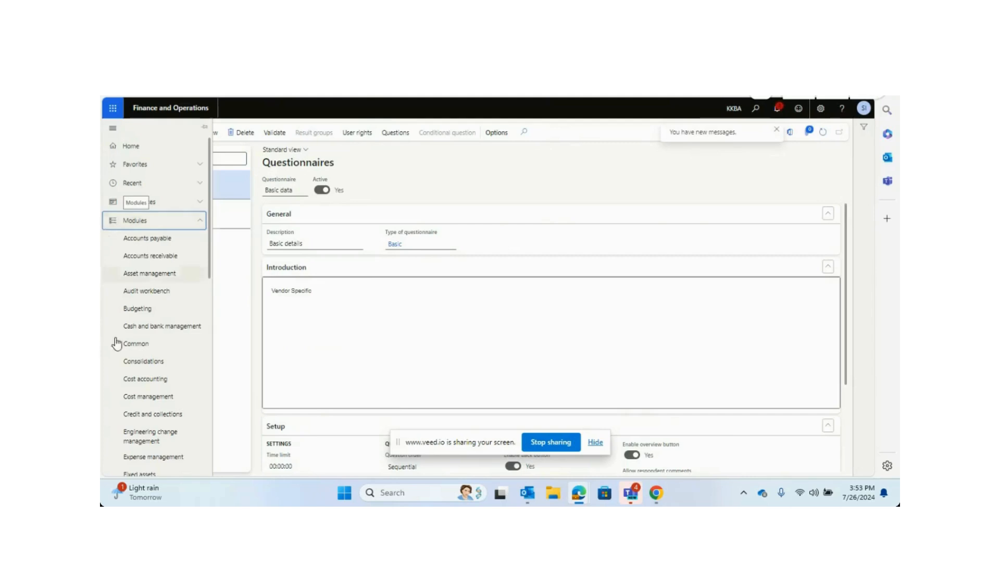
{"action": "scroll", "coordinate": [131, 375], "scroll_direction": "down", "scroll_amount": 8}
{"action": "scroll", "coordinate": [175, 401], "scroll_direction": "up", "scroll_amount": 1}
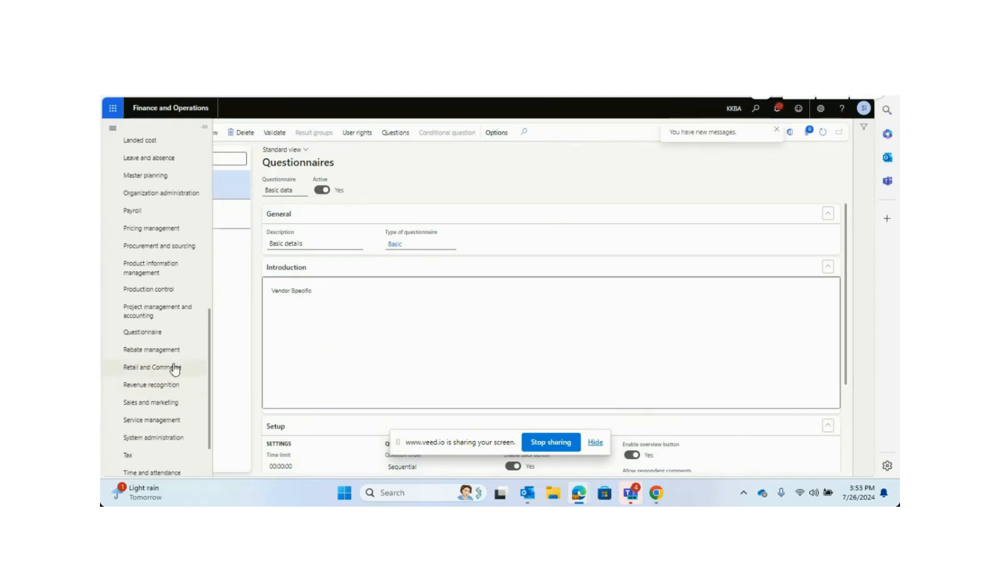
{"action": "scroll", "coordinate": [173, 367], "scroll_direction": "down", "scroll_amount": 1}
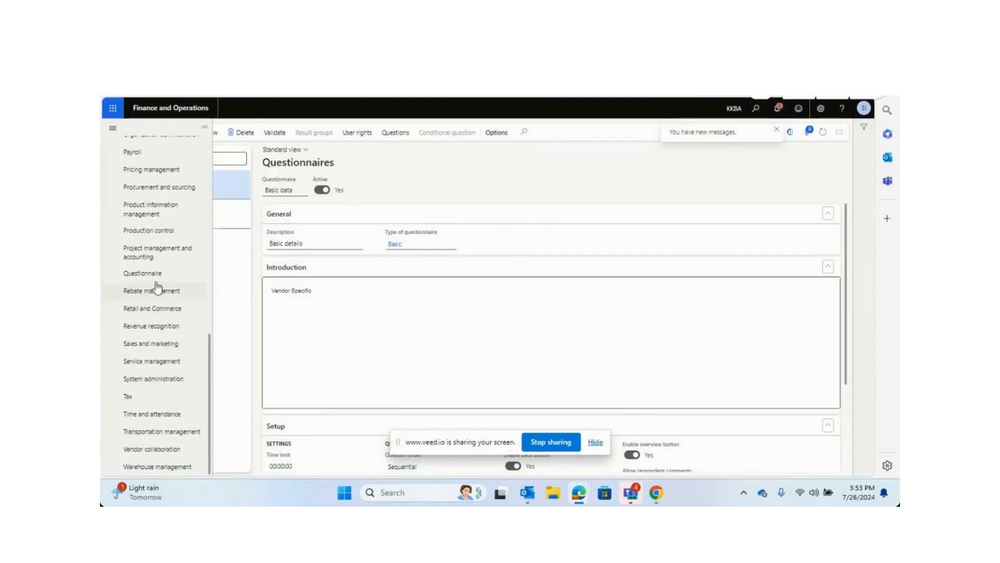
{"action": "left_click", "coordinate": [160, 280]}
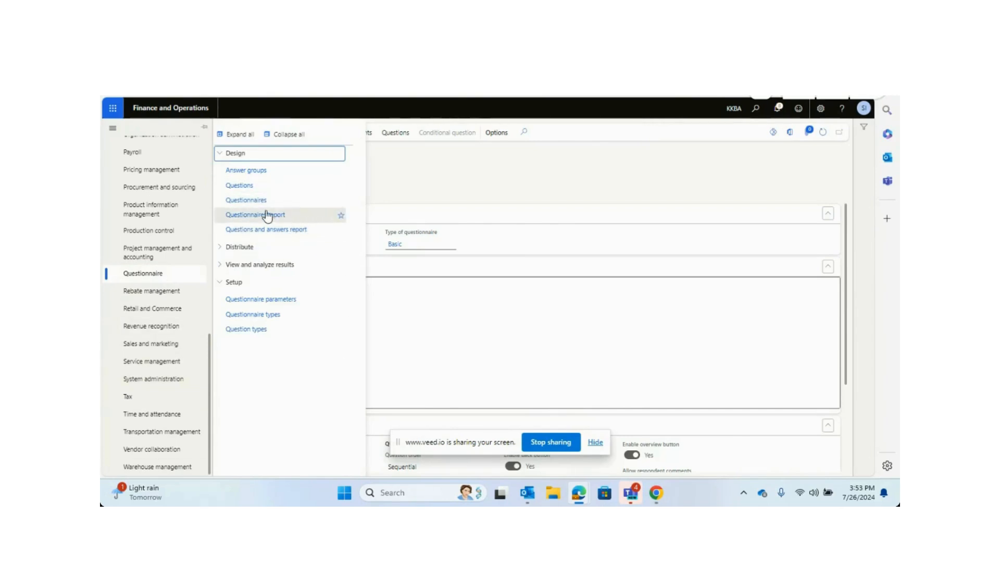
{"action": "left_click", "coordinate": [250, 200]}
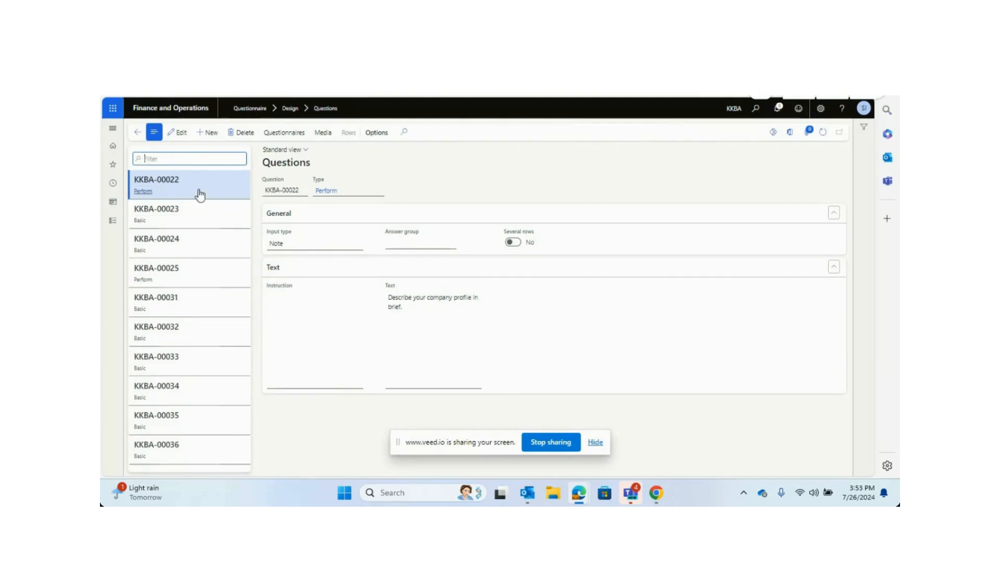
Review each question's type, input type and text in the questions list.
{"action": "left_click", "coordinate": [208, 218]}
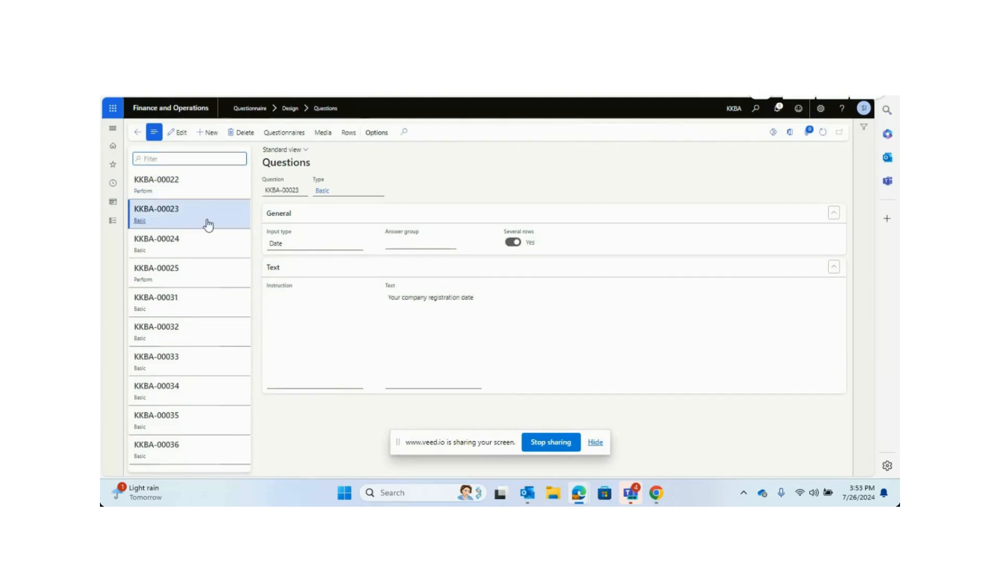
{"action": "left_click", "coordinate": [207, 272]}
{"action": "left_click", "coordinate": [210, 307]}
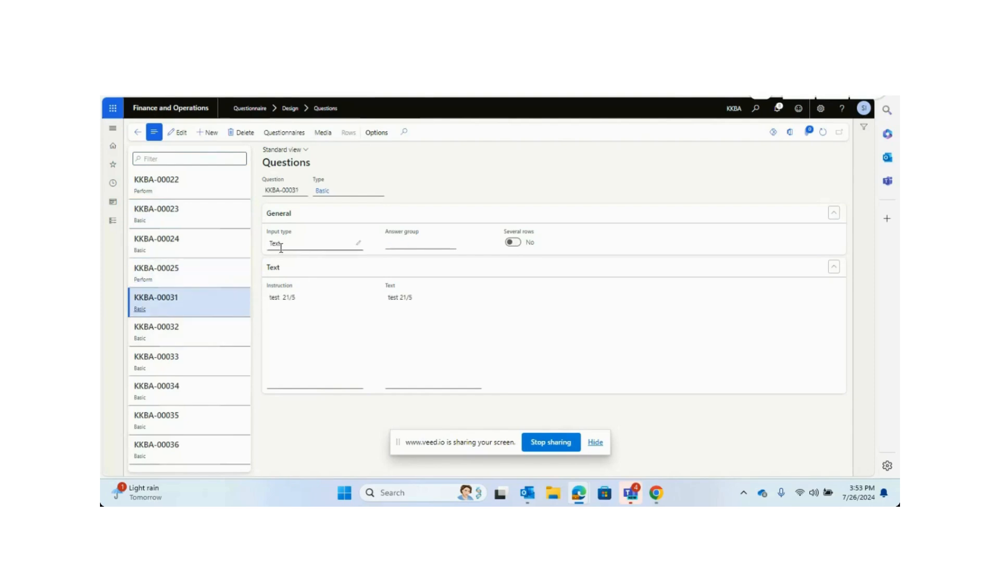
{"action": "left_click", "coordinate": [212, 337]}
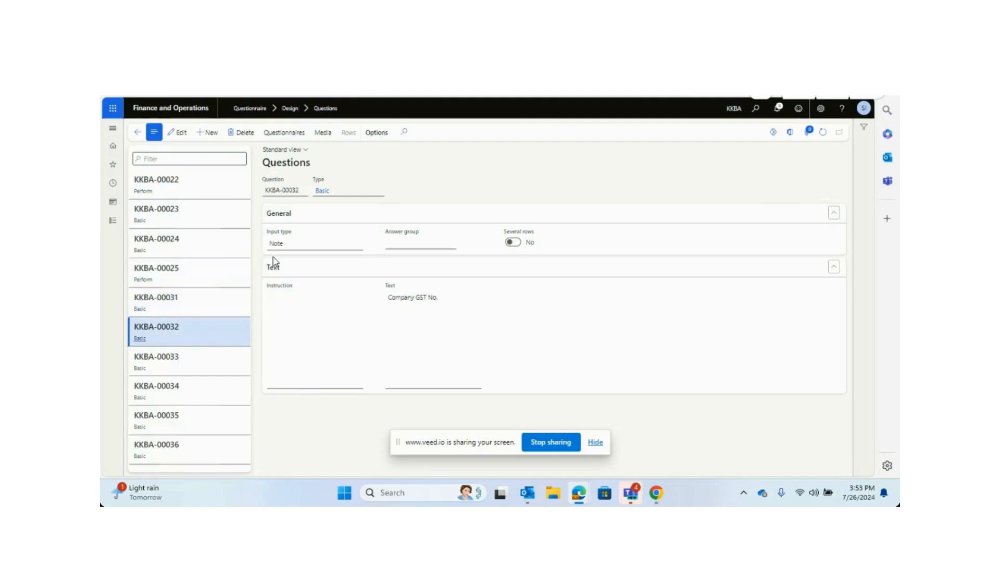
{"action": "left_click", "coordinate": [213, 280]}
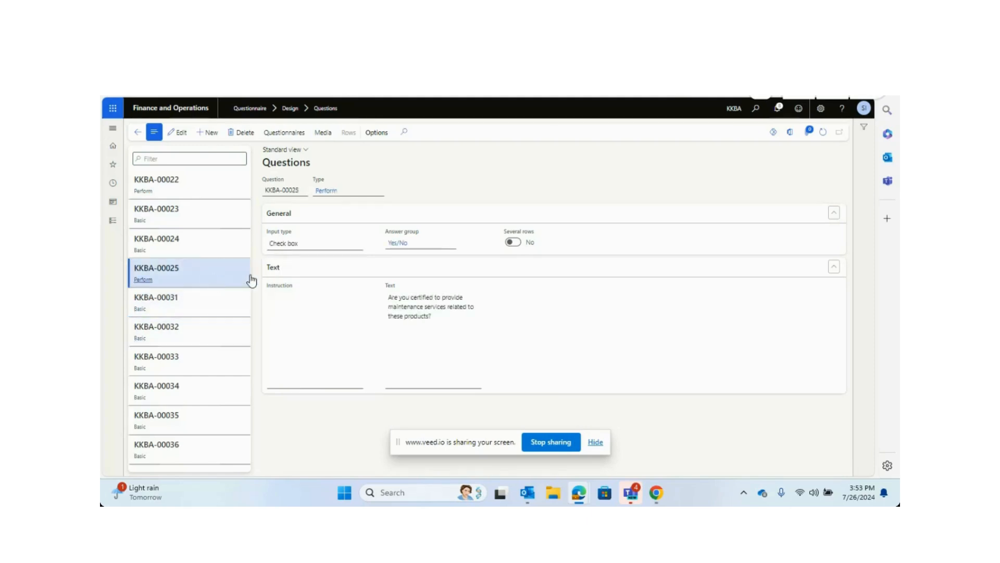
{"action": "left_click", "coordinate": [210, 435]}
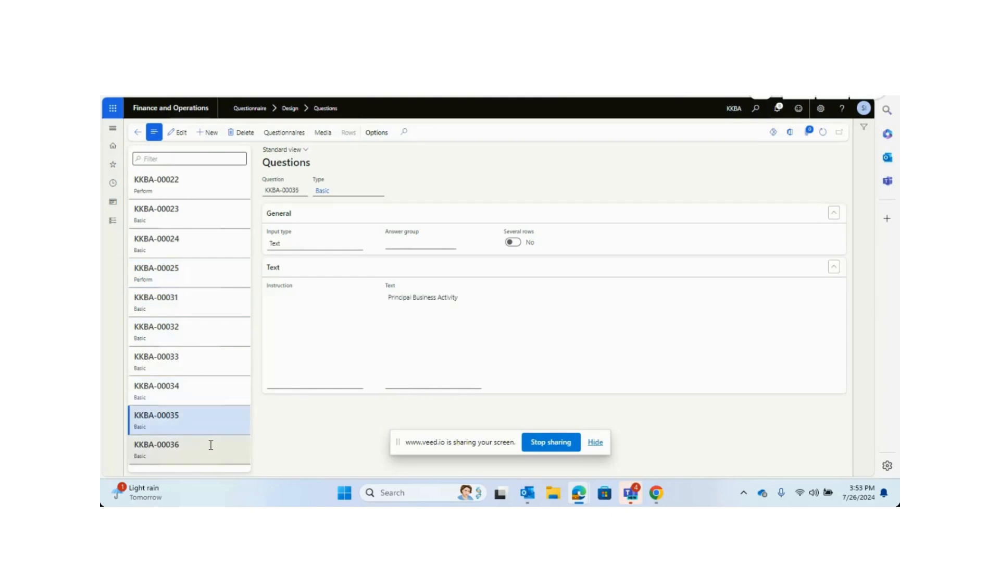
Open the Questionnaires design page and the Basic data questionnaire's questions.
{"action": "left_click", "coordinate": [112, 220]}
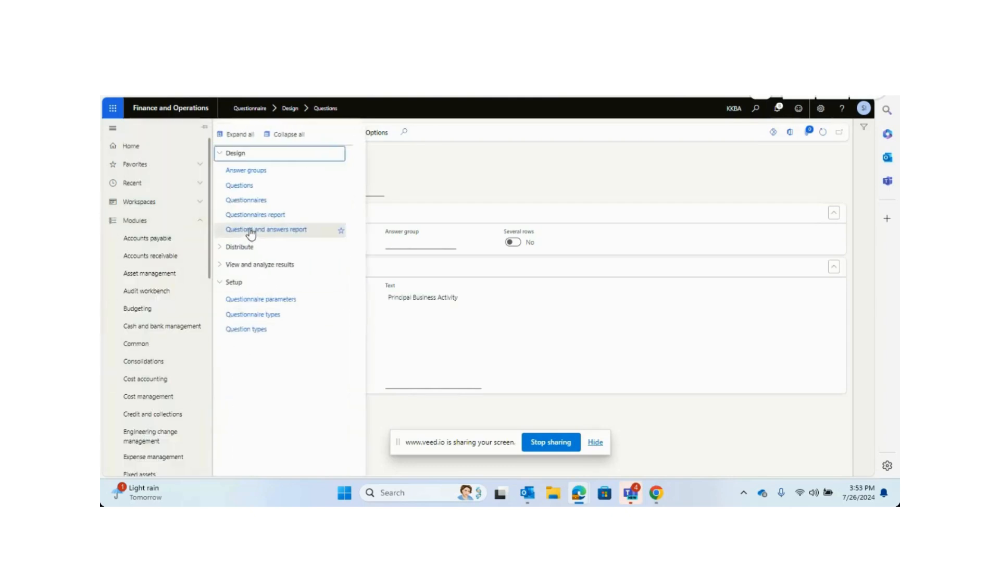
{"action": "left_click", "coordinate": [249, 203]}
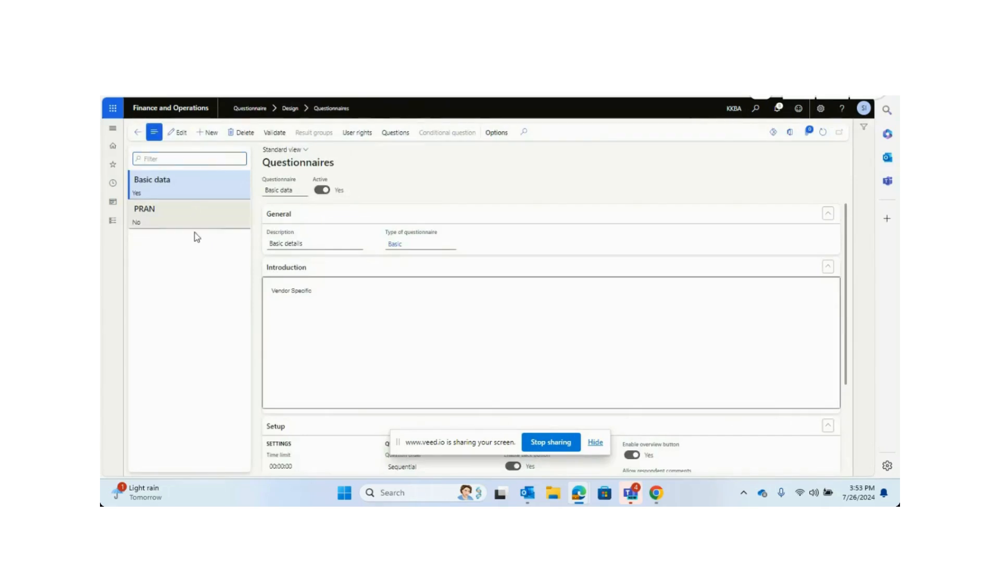
{"action": "left_click", "coordinate": [397, 134]}
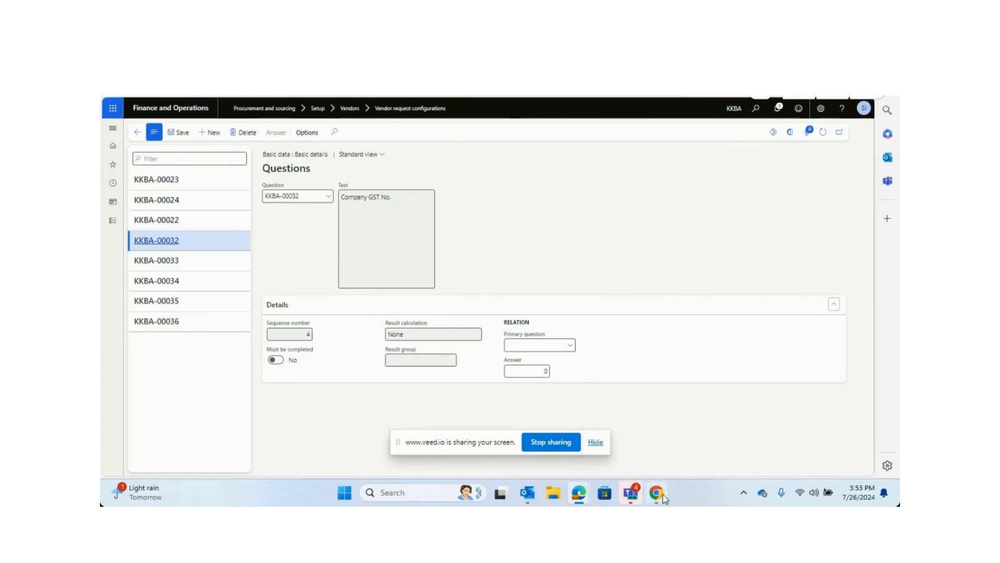
{"action": "mouse_move", "coordinate": [665, 499]}
{"action": "left_click", "coordinate": [659, 459]}
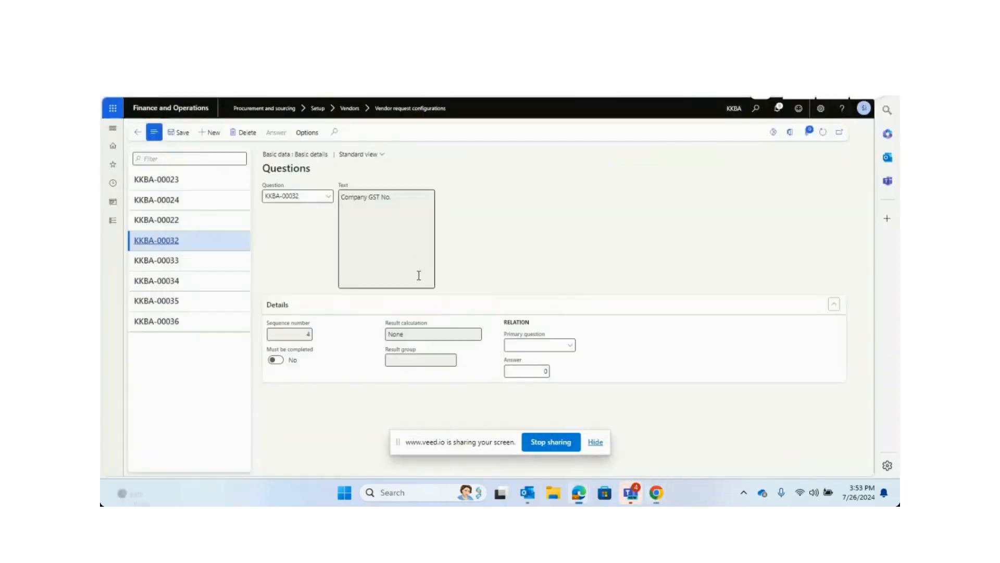
Open the Vendor requests list under Procurement and sourcing vendor collaboration requests.
{"action": "left_click", "coordinate": [112, 221]}
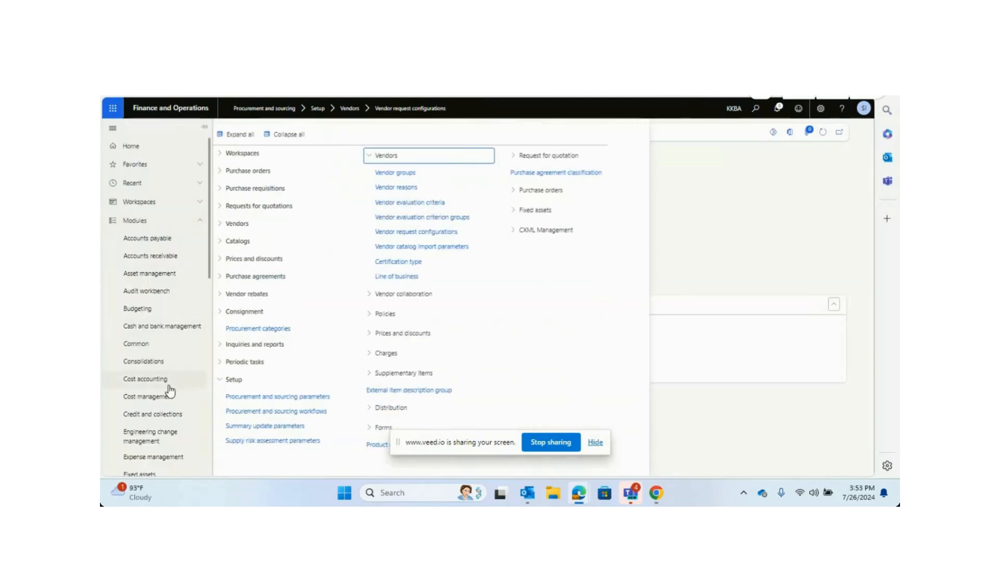
{"action": "scroll", "coordinate": [169, 391], "scroll_direction": "down", "scroll_amount": 8}
{"action": "left_click", "coordinate": [175, 192]}
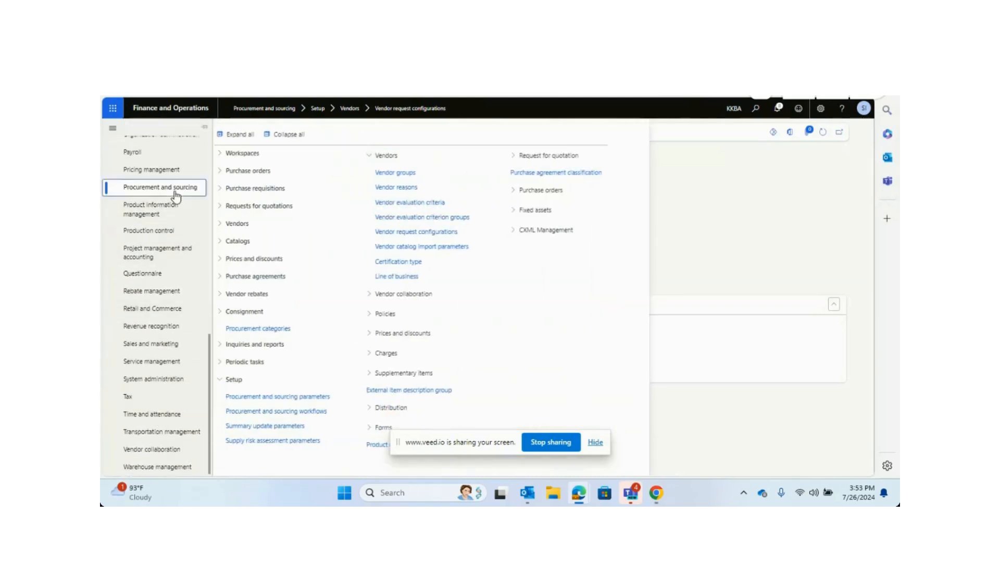
{"action": "left_click", "coordinate": [284, 134]}
{"action": "left_click", "coordinate": [264, 224]}
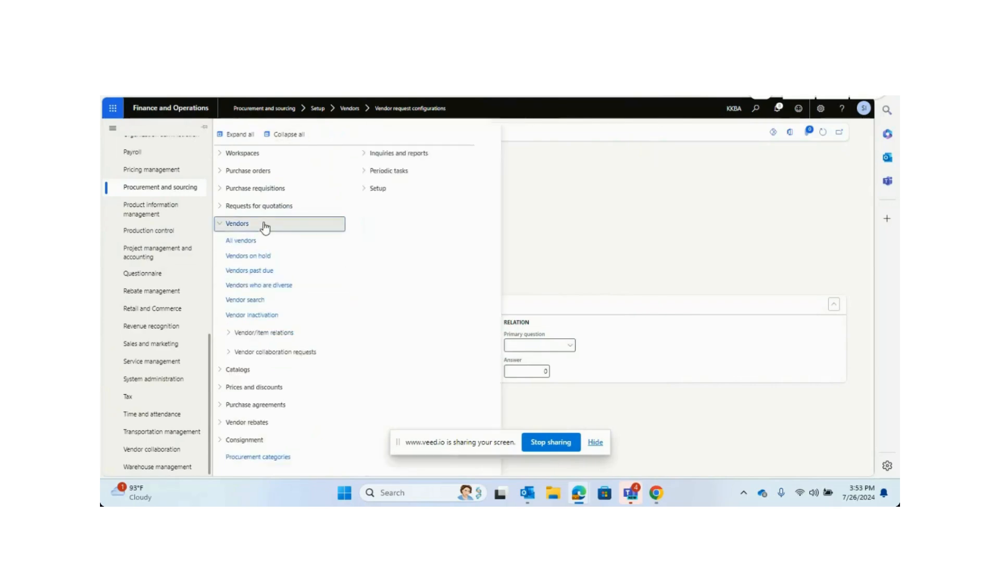
{"action": "left_click", "coordinate": [254, 352]}
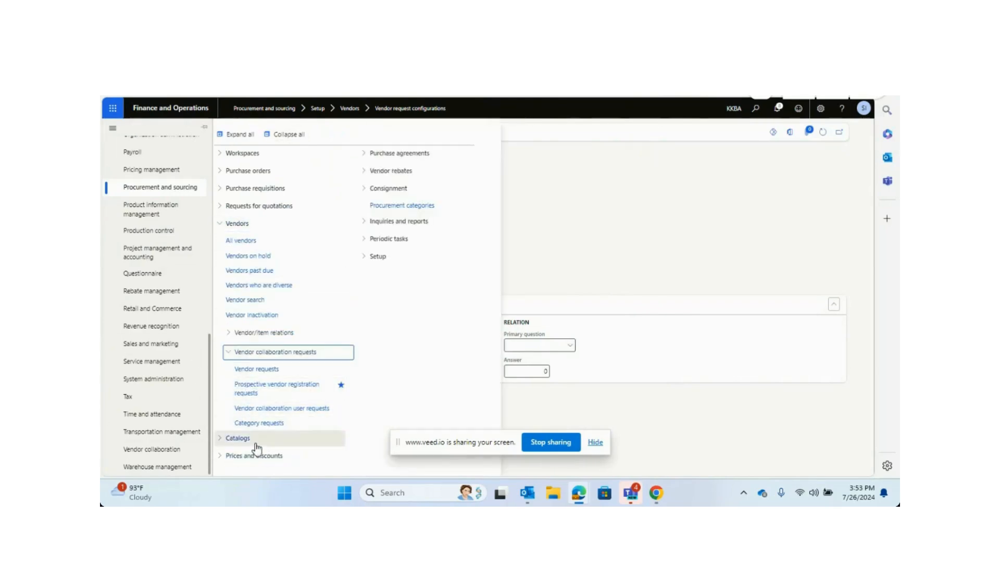
{"action": "left_click", "coordinate": [261, 372]}
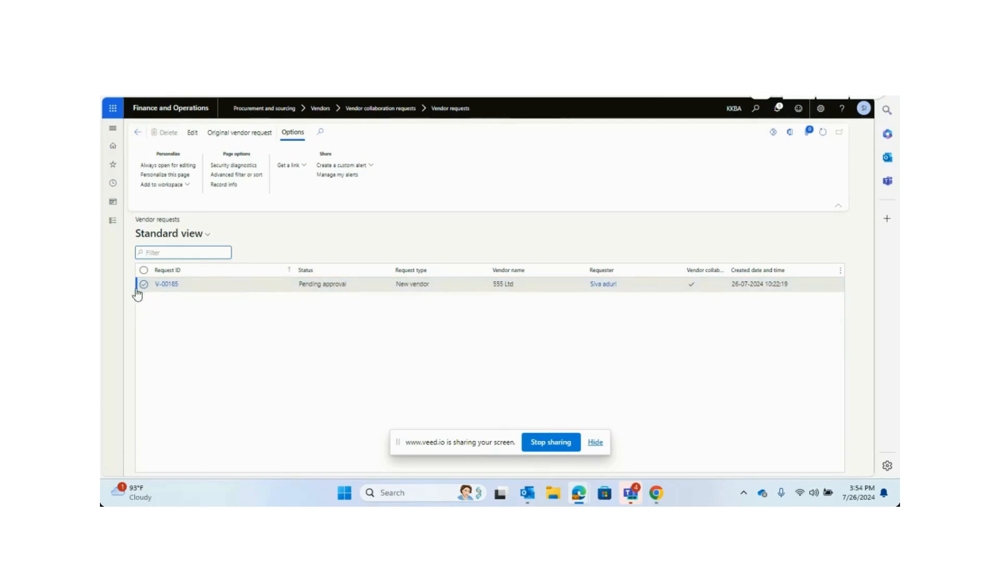
Open vendor request V-00185 and scroll through its details.
{"action": "left_click", "coordinate": [167, 288]}
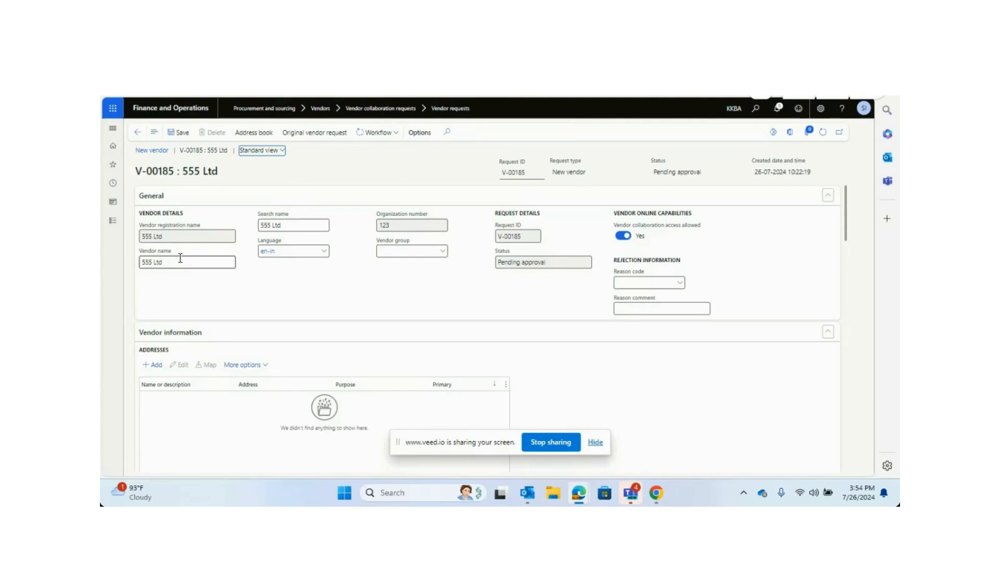
{"action": "scroll", "coordinate": [326, 393], "scroll_direction": "down", "scroll_amount": 10}
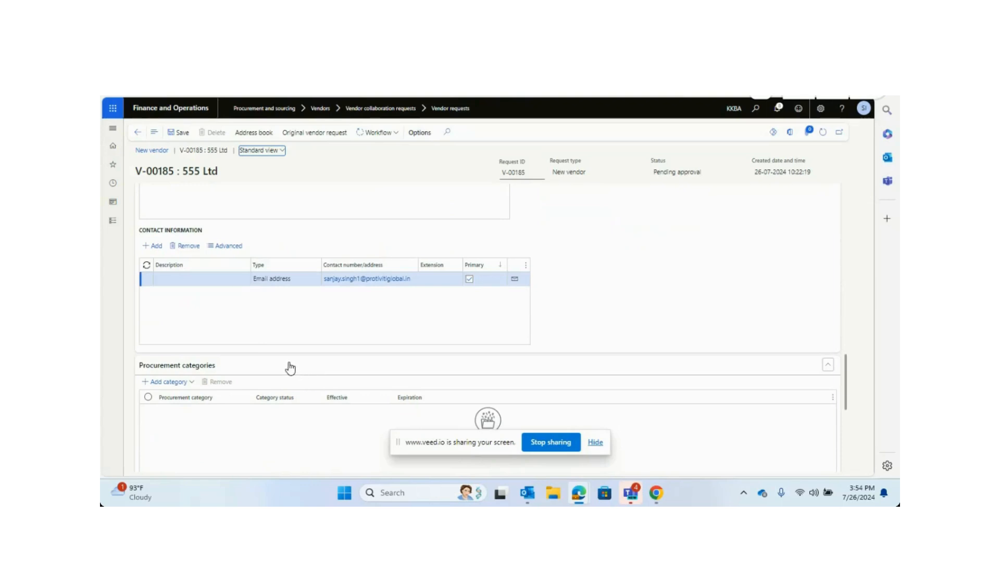
{"action": "scroll", "coordinate": [282, 342], "scroll_direction": "down", "scroll_amount": 6}
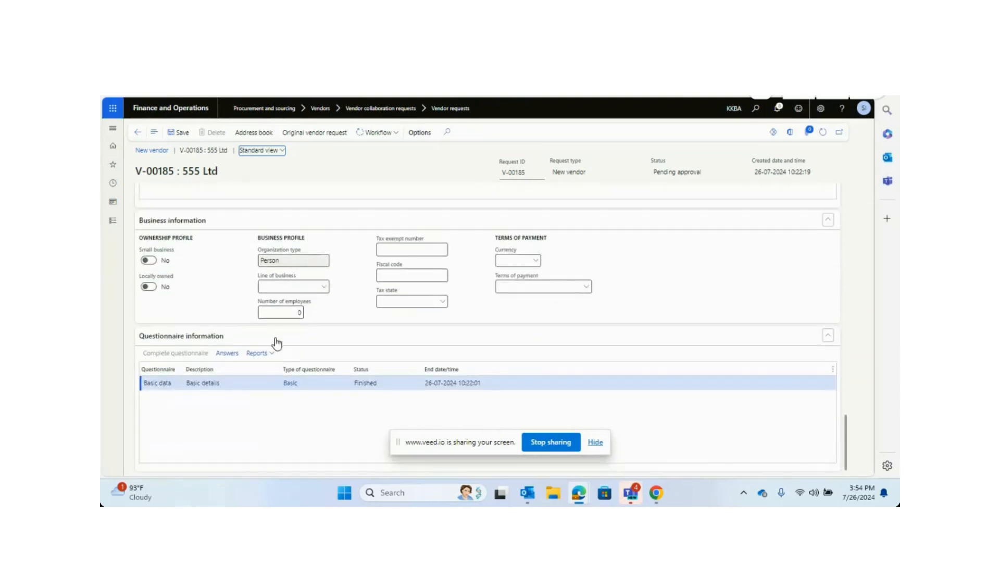
Open the questionnaire answers for the request and review each question's recorded answer.
{"action": "left_click", "coordinate": [228, 355]}
{"action": "left_click", "coordinate": [193, 208]}
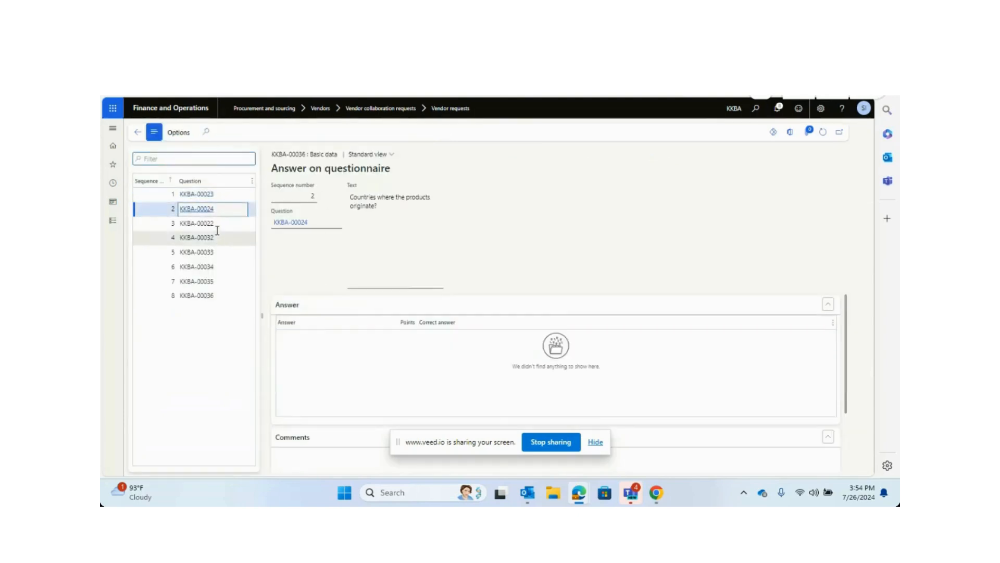
{"action": "left_click", "coordinate": [203, 223]}
{"action": "left_click", "coordinate": [232, 257]}
{"action": "left_click", "coordinate": [224, 266]}
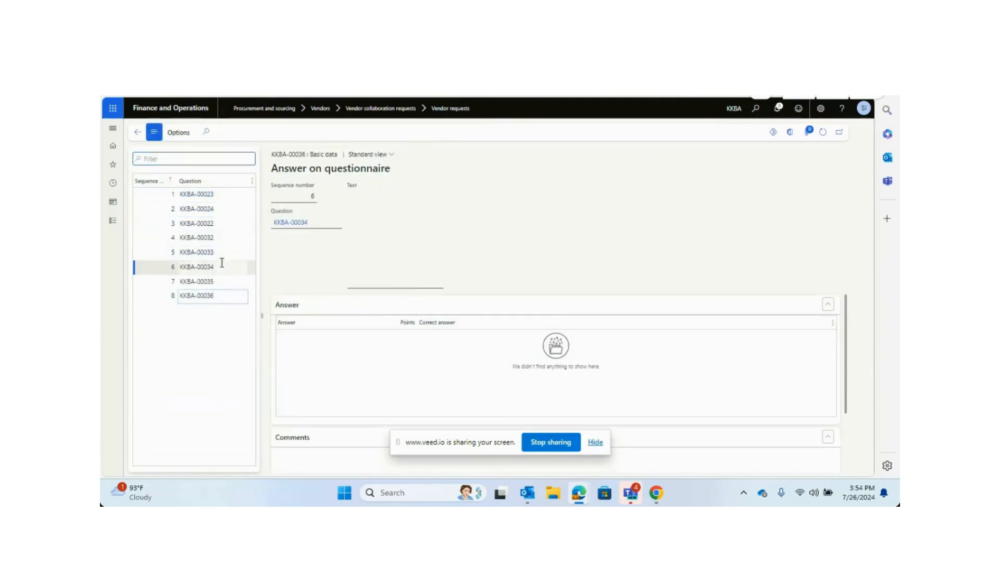
{"action": "left_click", "coordinate": [224, 237]}
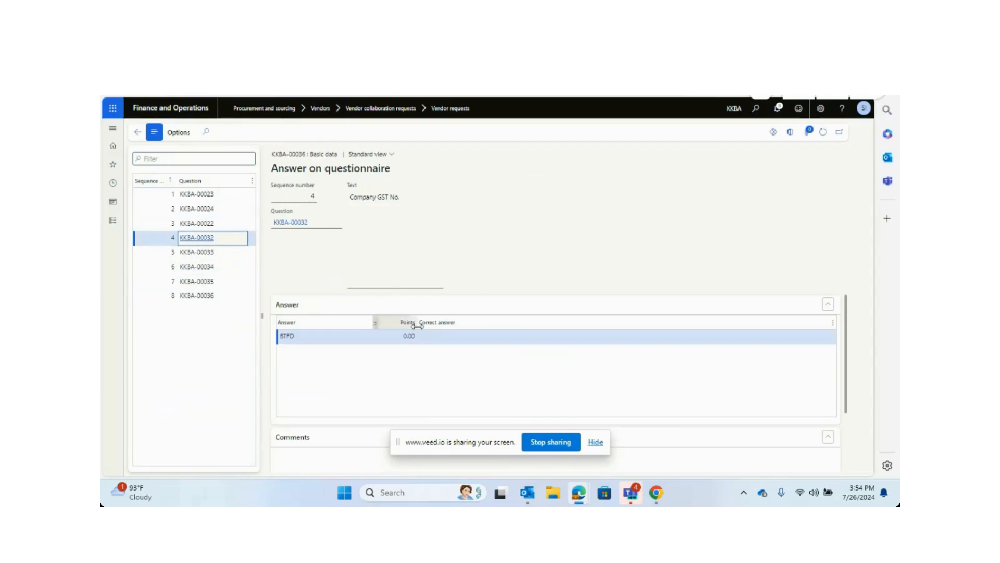
{"action": "left_click", "coordinate": [137, 132]}
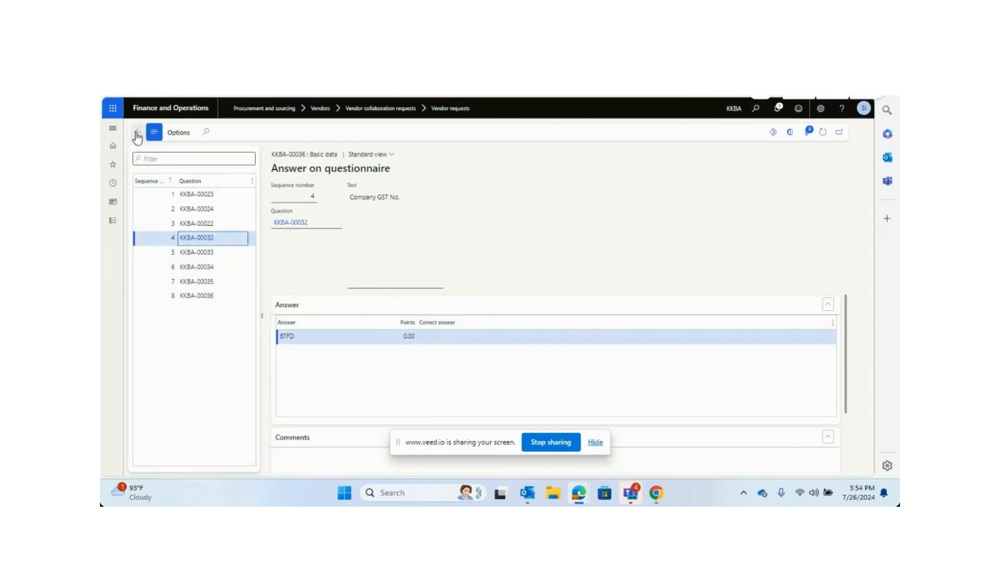
Set the vendor request's vendor group to Domestic and save the request.
{"action": "scroll", "coordinate": [547, 255], "scroll_direction": "up", "scroll_amount": 5}
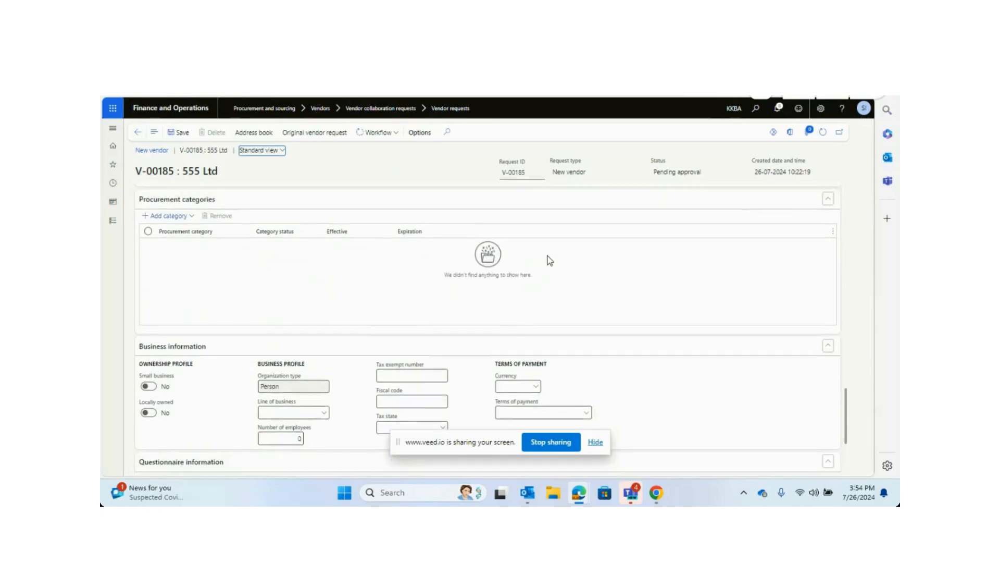
{"action": "scroll", "coordinate": [548, 262], "scroll_direction": "up", "scroll_amount": 5}
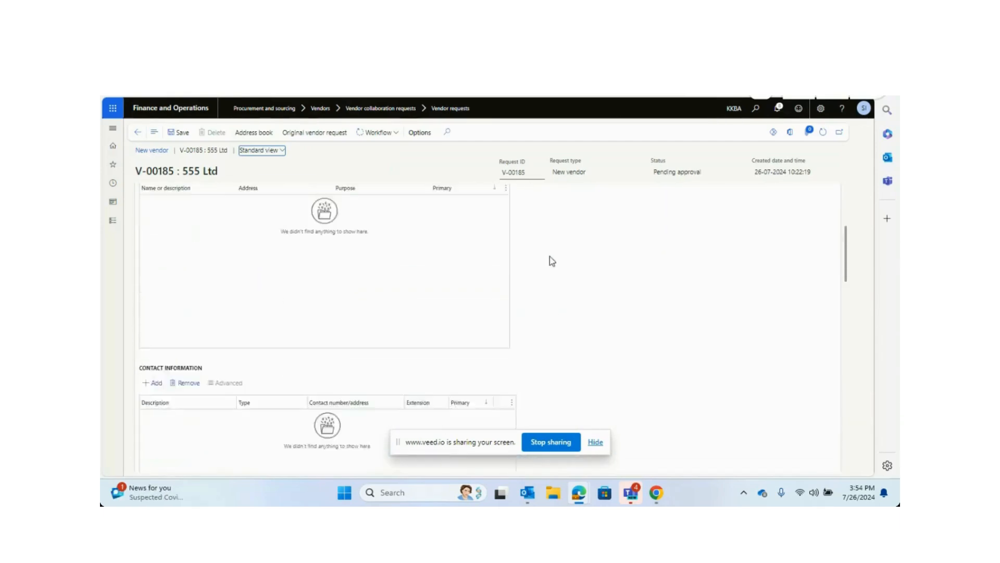
{"action": "left_click", "coordinate": [394, 137]}
{"action": "left_click", "coordinate": [387, 149]}
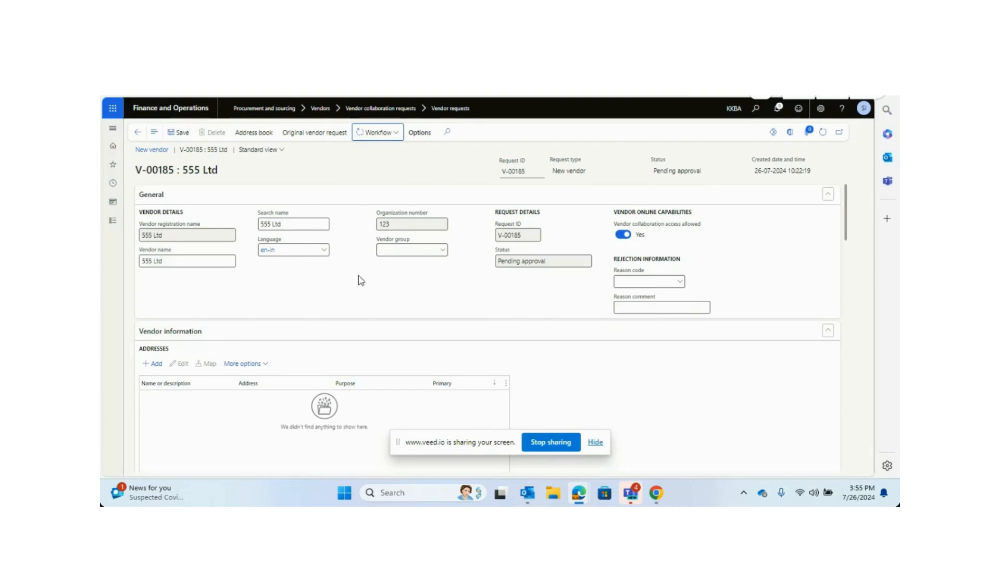
{"action": "left_click", "coordinate": [442, 252]}
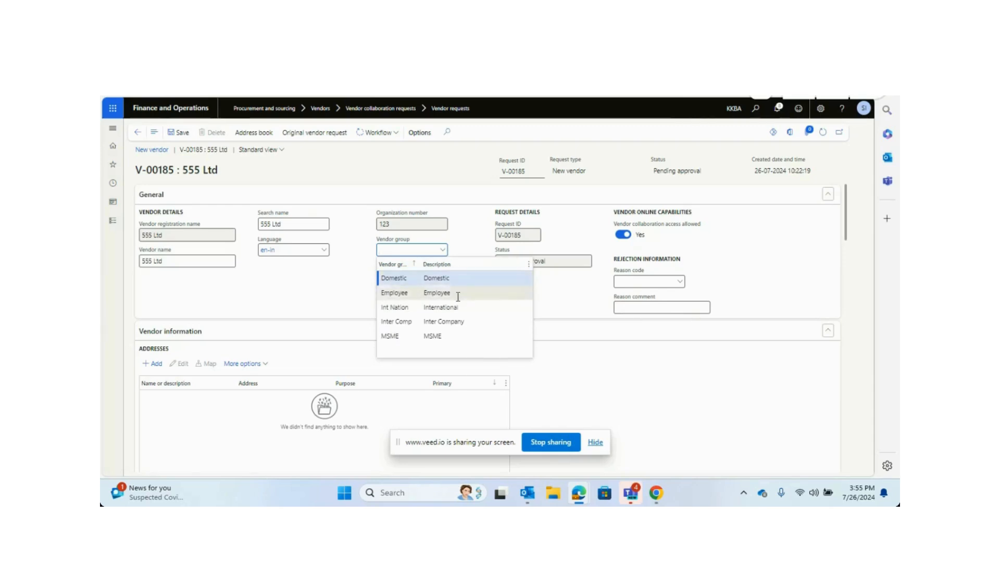
{"action": "left_click", "coordinate": [449, 278]}
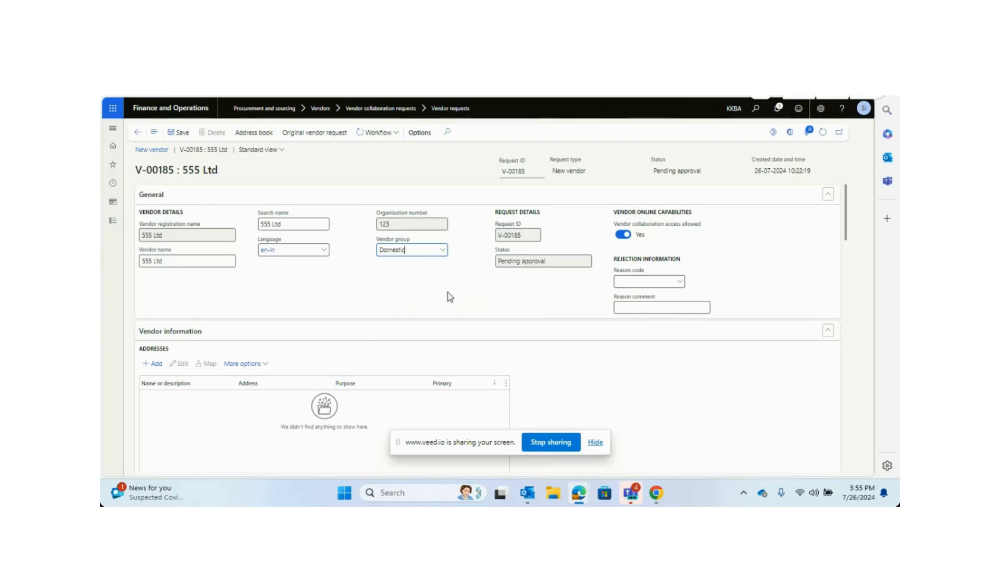
{"action": "left_click", "coordinate": [180, 134]}
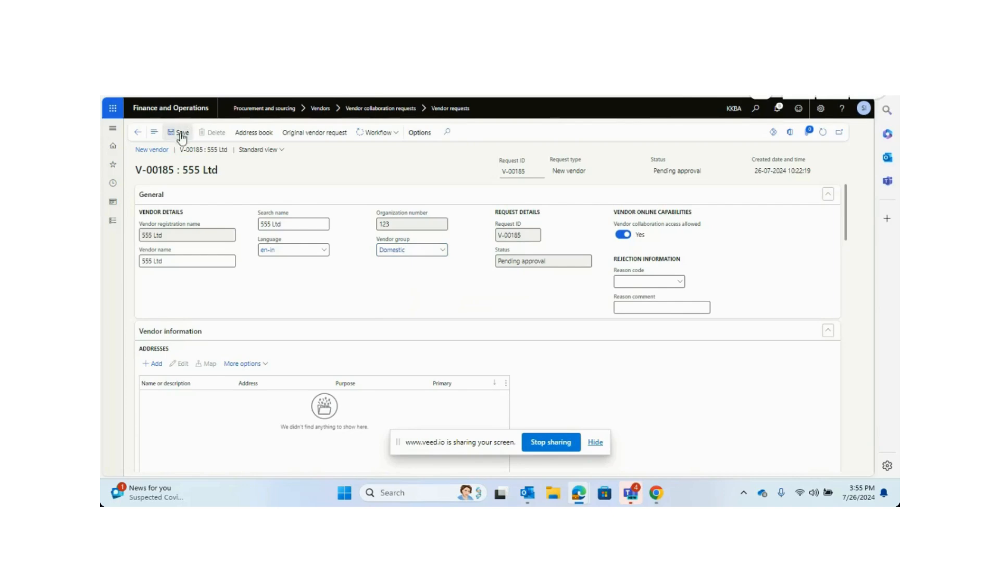
Approve the vendor request through its workflow, adding a short comment.
{"action": "left_click", "coordinate": [396, 140]}
{"action": "left_click", "coordinate": [392, 149]}
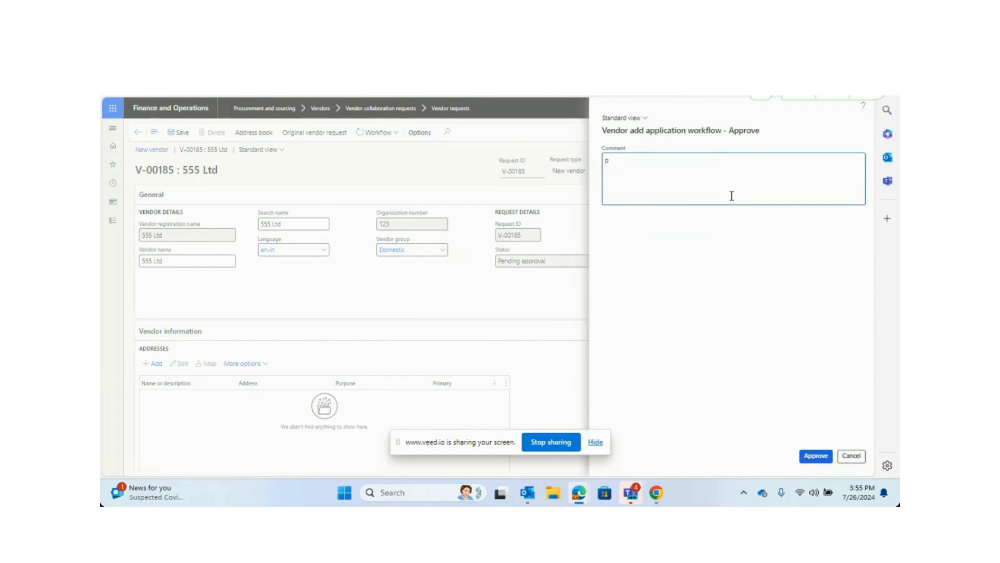
{"action": "left_click", "coordinate": [818, 455]}
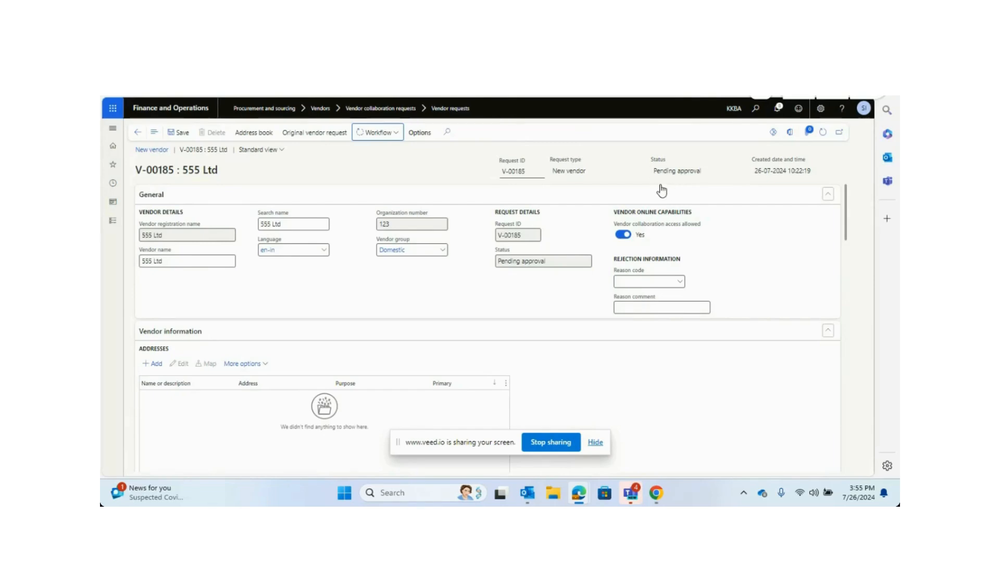
Check the request's workflow history and refresh until the approval finishes.
{"action": "left_click", "coordinate": [822, 133]}
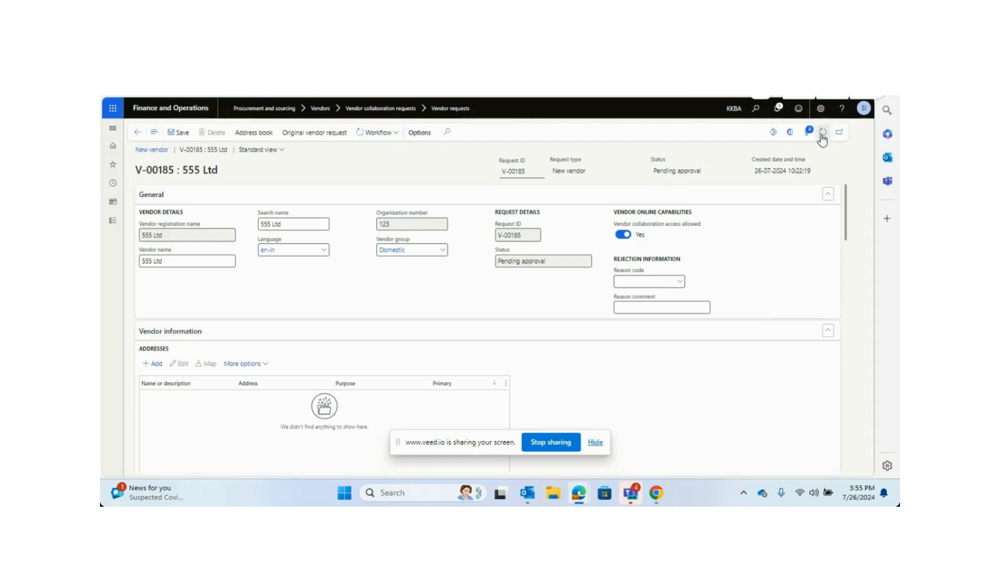
{"action": "left_click", "coordinate": [395, 134]}
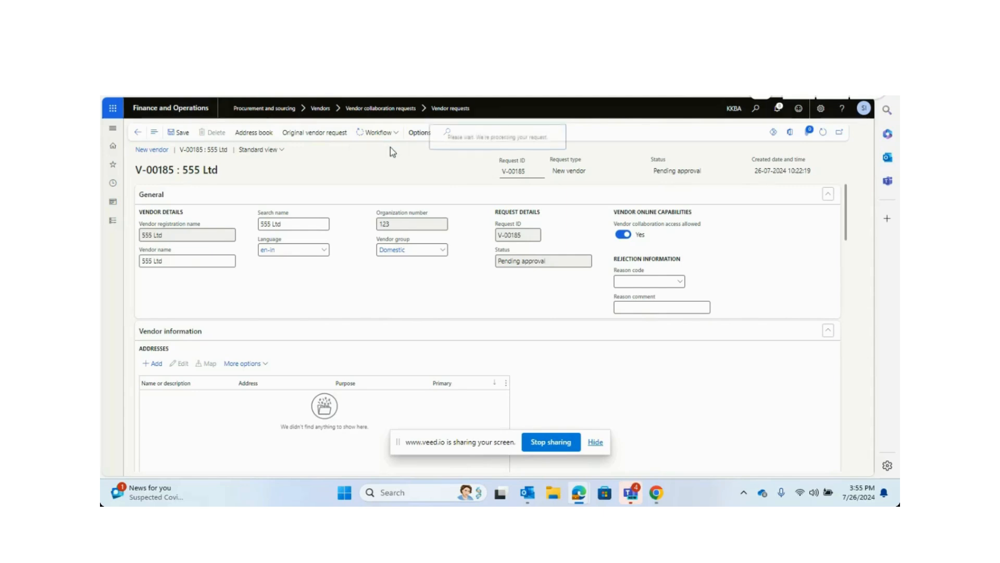
{"action": "scroll", "coordinate": [495, 320], "scroll_direction": "down", "scroll_amount": 3}
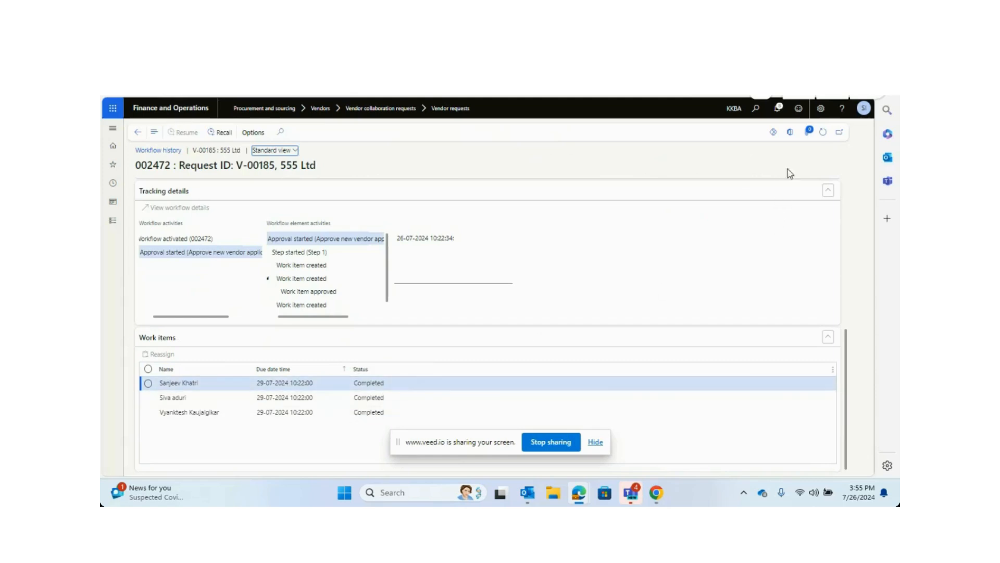
{"action": "left_click", "coordinate": [823, 132]}
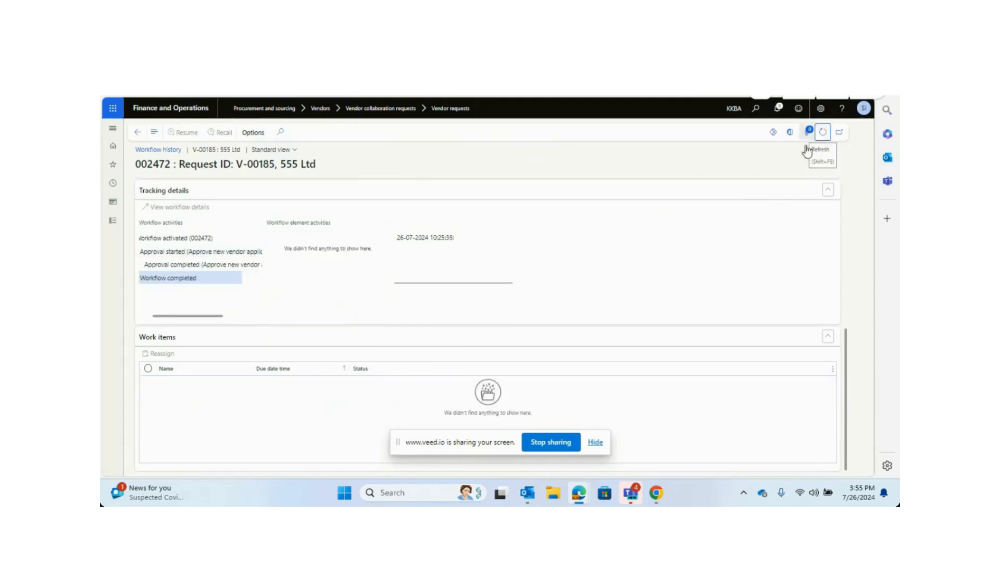
{"action": "left_click", "coordinate": [139, 137]}
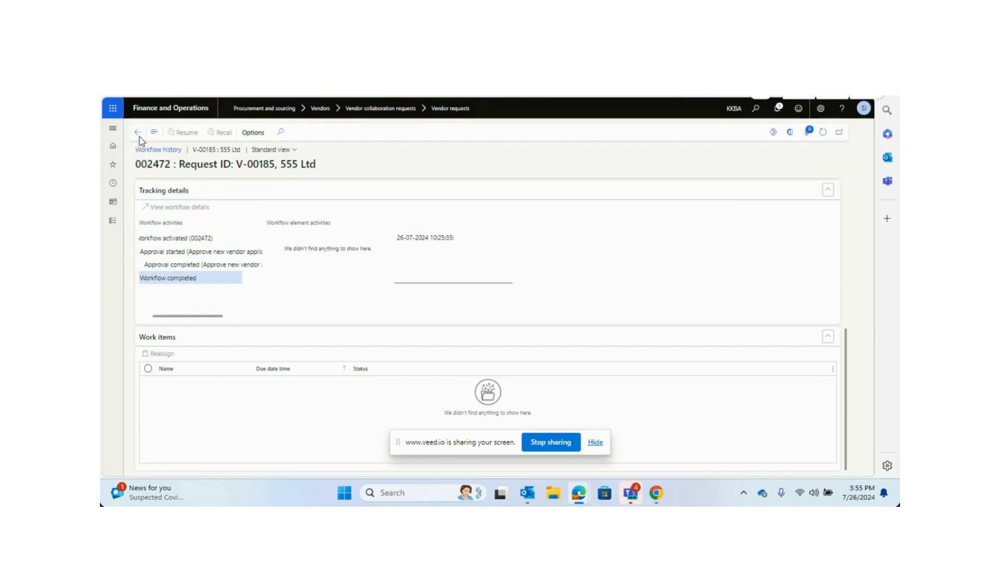
{"action": "left_click", "coordinate": [824, 136]}
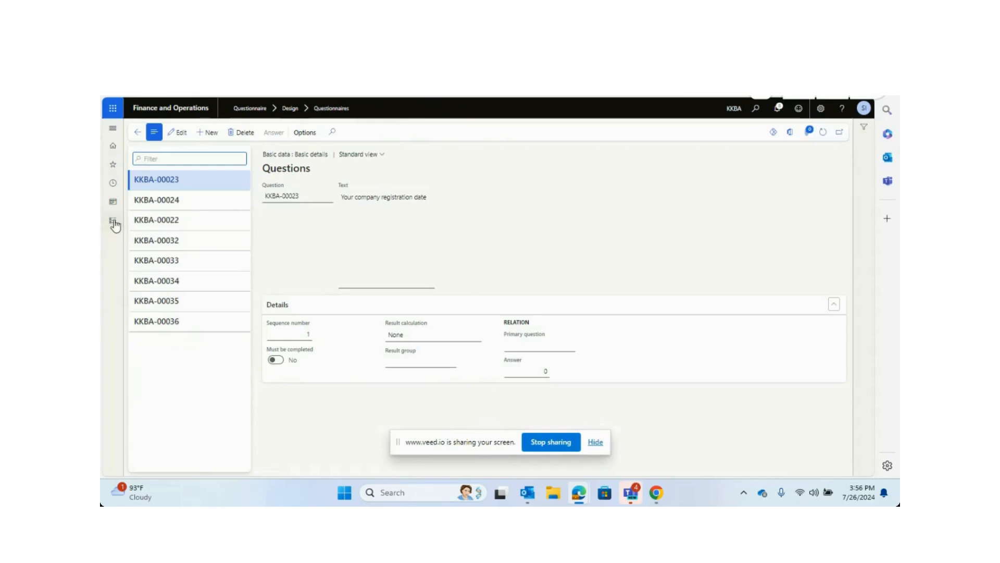
Open All vendors under Accounts payable, filter by name, and review the new vendor V-00186 : 555 Ltd.
{"action": "left_click", "coordinate": [114, 219]}
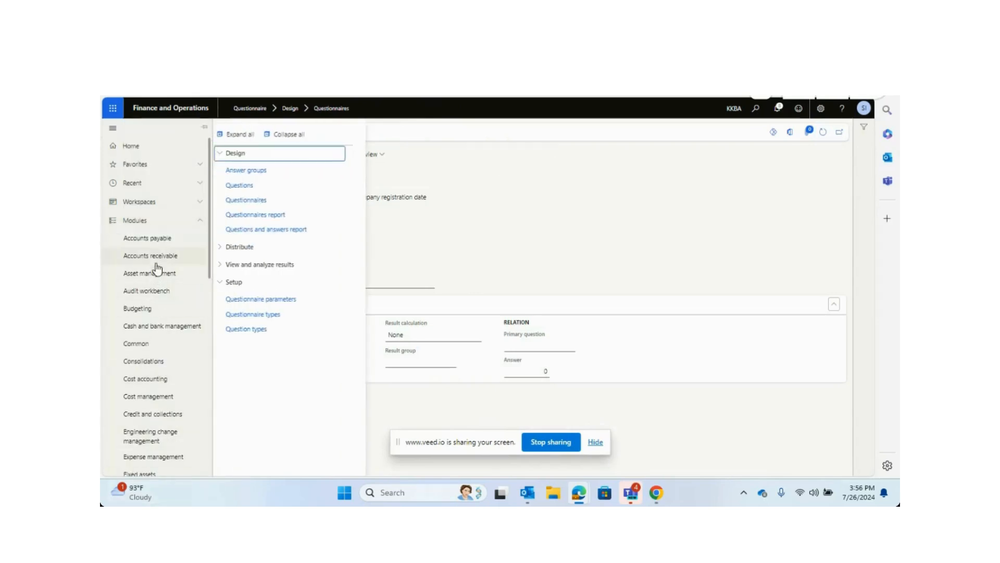
{"action": "left_click", "coordinate": [162, 243]}
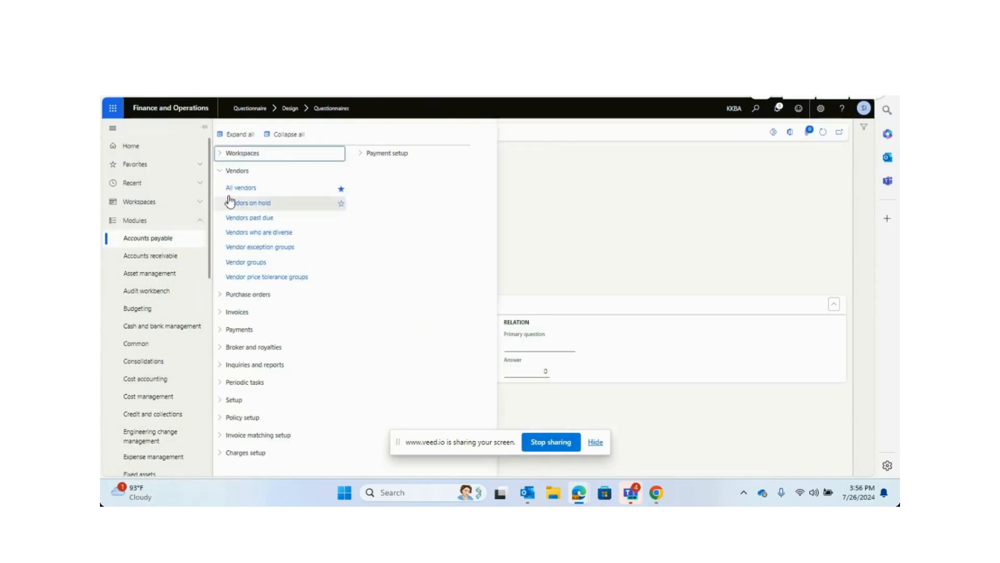
{"action": "left_click", "coordinate": [248, 191]}
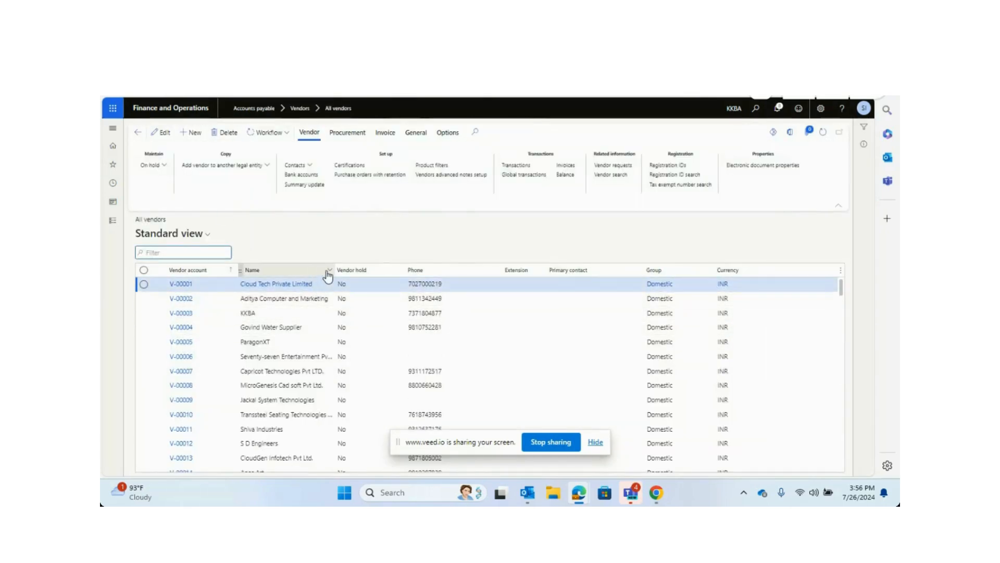
{"action": "left_click", "coordinate": [327, 272]}
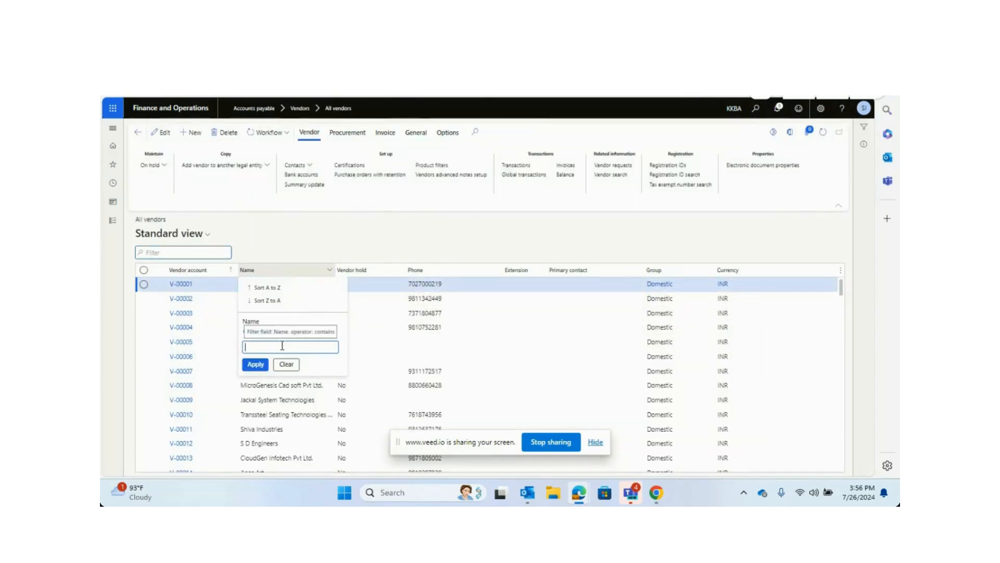
{"action": "type", "text": "kkb"}
{"action": "left_click", "coordinate": [260, 364]}
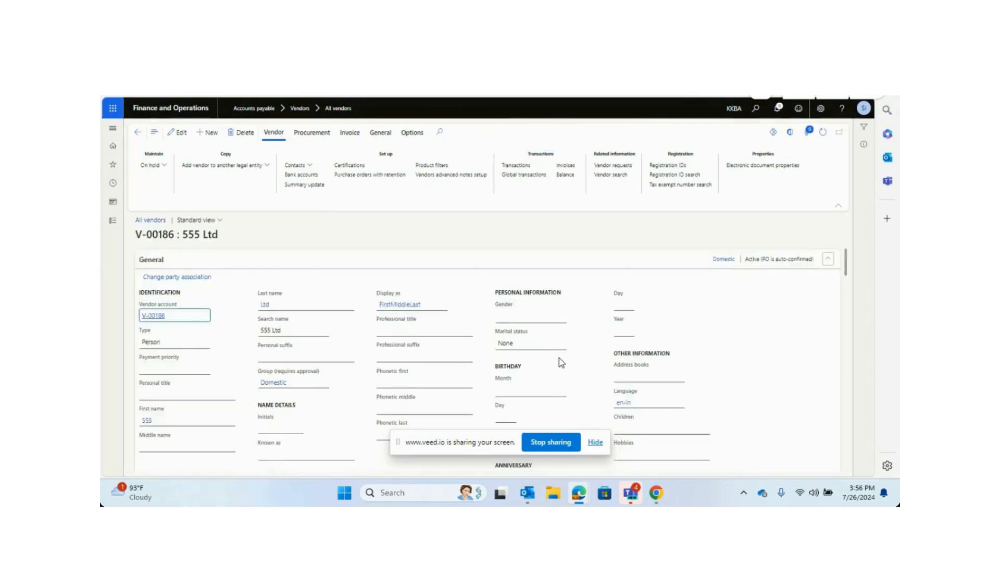
{"action": "scroll", "coordinate": [655, 357], "scroll_direction": "down", "scroll_amount": 6}
{"action": "scroll", "coordinate": [655, 358], "scroll_direction": "up", "scroll_amount": 2}
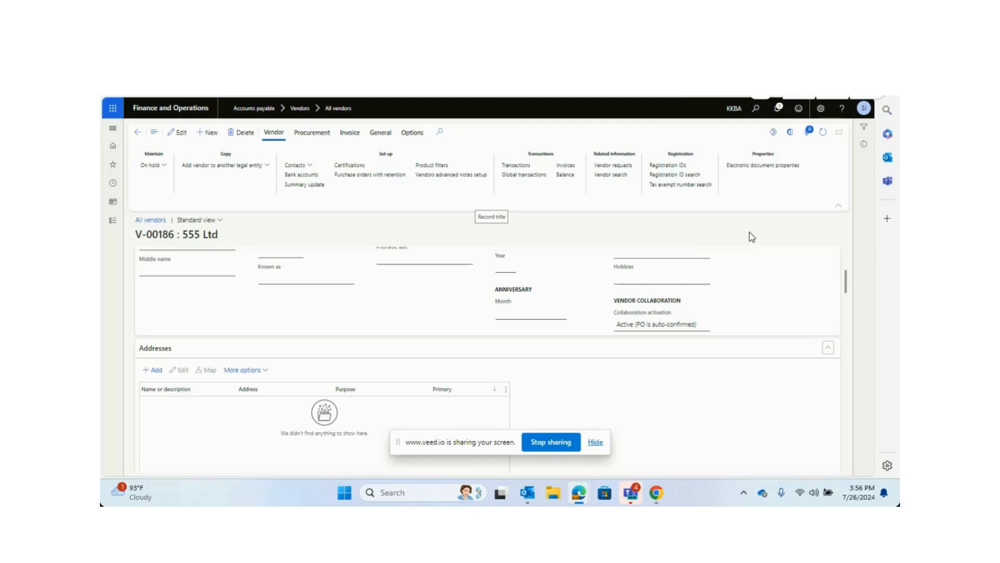
Switch to the vendor registration browser window to check its status and return.
{"action": "mouse_move", "coordinate": [641, 491]}
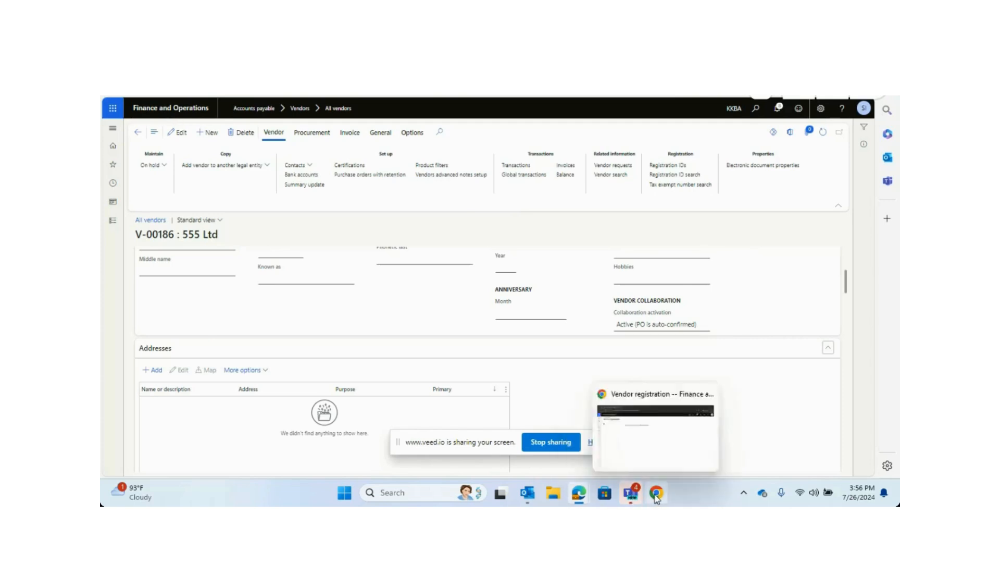
{"action": "left_click", "coordinate": [657, 495]}
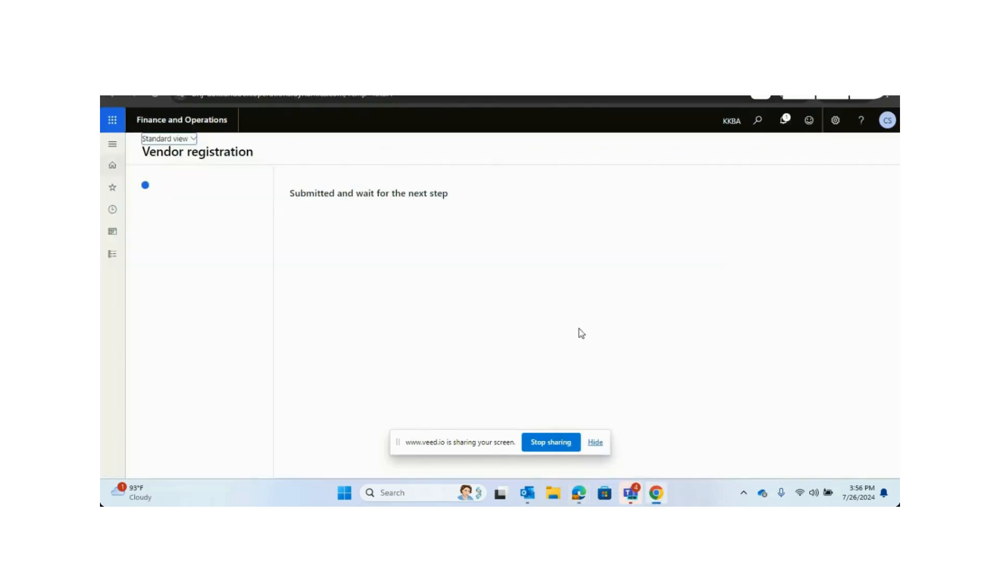
{"action": "left_click", "coordinate": [156, 97]}
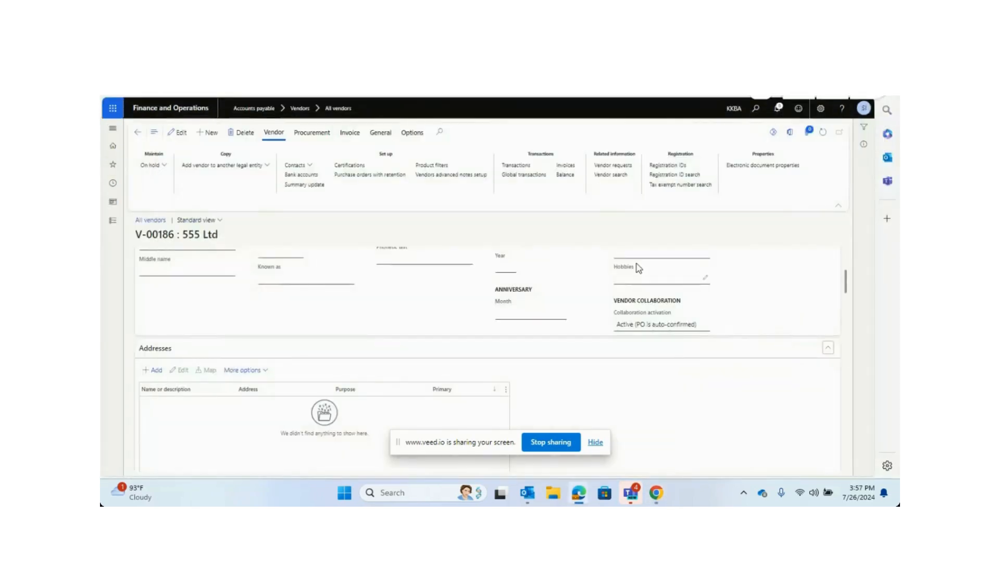
Open External roles under System administration security to review the vendor security roles.
{"action": "left_click", "coordinate": [112, 220]}
{"action": "scroll", "coordinate": [145, 417], "scroll_direction": "down", "scroll_amount": 10}
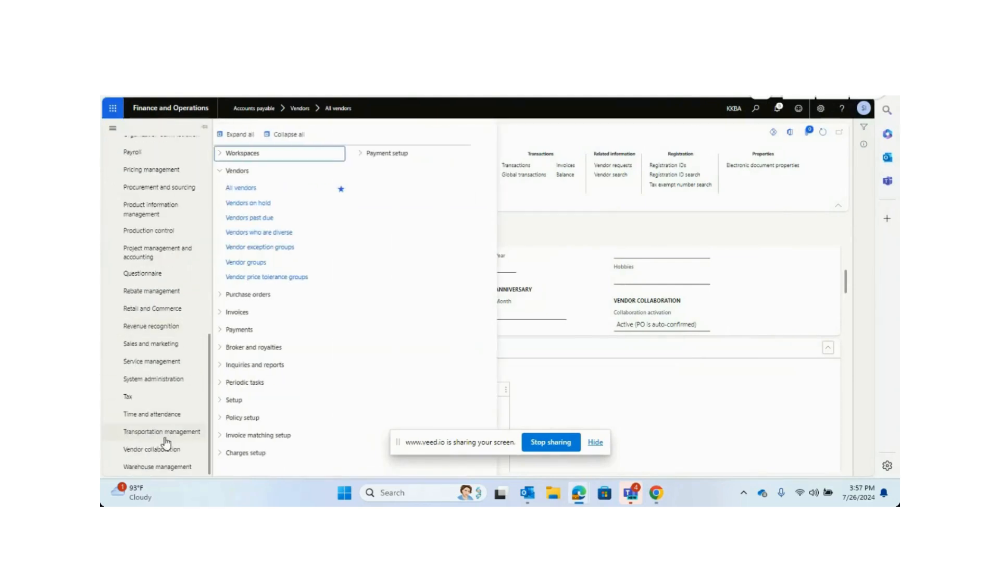
{"action": "left_click", "coordinate": [180, 376]}
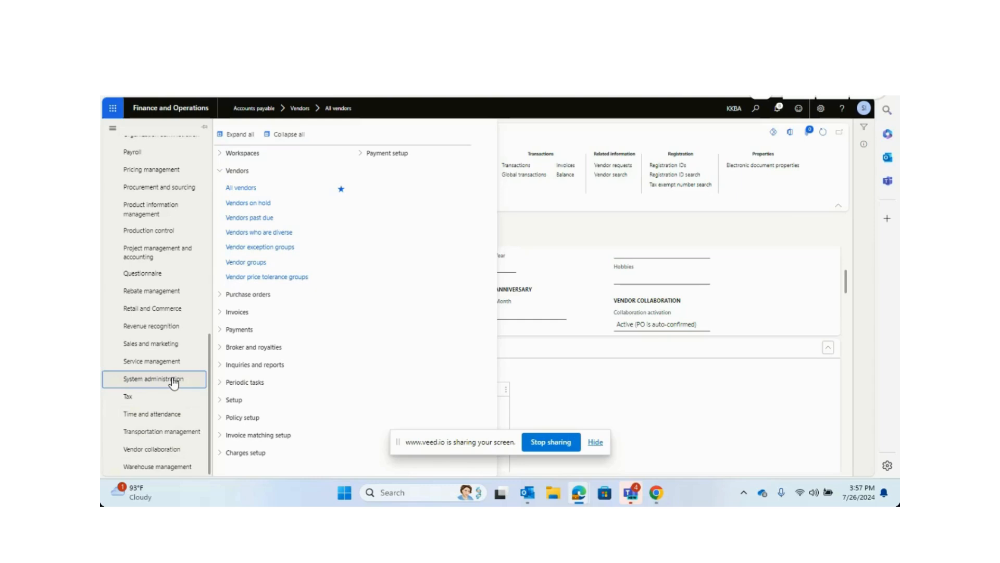
{"action": "left_click", "coordinate": [284, 134]}
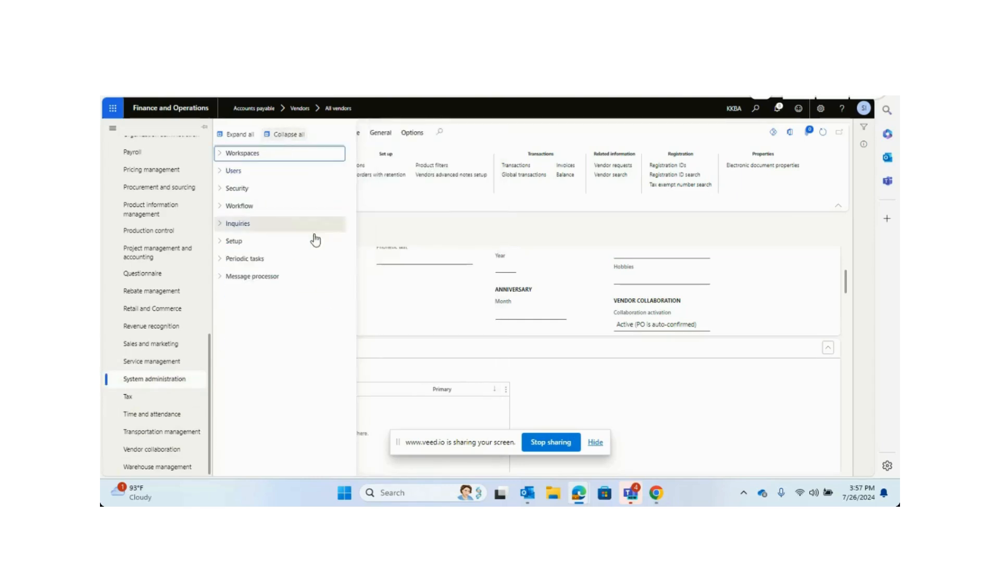
{"action": "left_click", "coordinate": [259, 191]}
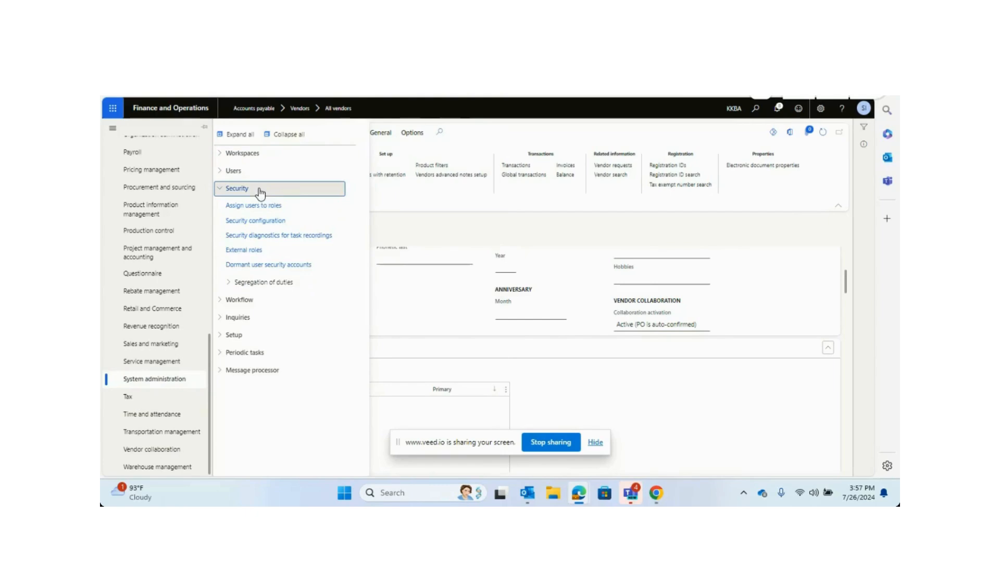
{"action": "left_click", "coordinate": [242, 251]}
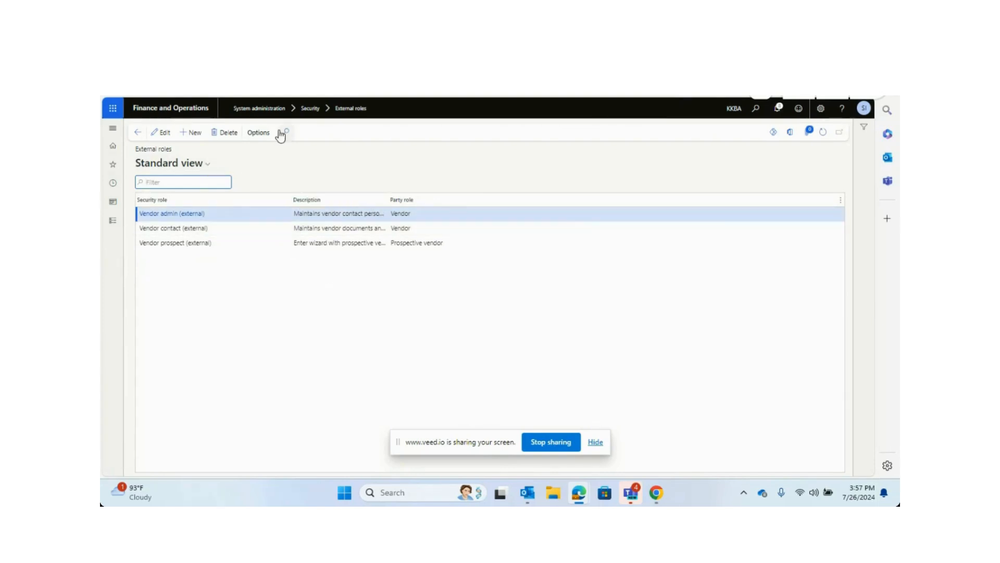
Open the System administration Users list, filter by user ID, and open the registering consultant's user record.
{"action": "left_click", "coordinate": [113, 221]}
{"action": "scroll", "coordinate": [157, 417], "scroll_direction": "down", "scroll_amount": 5}
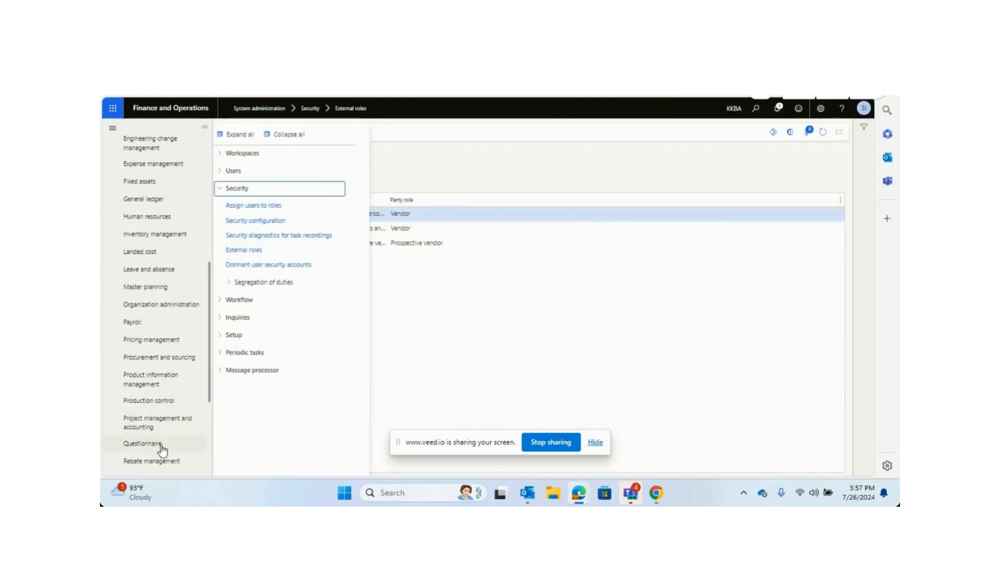
{"action": "scroll", "coordinate": [171, 466], "scroll_direction": "down", "scroll_amount": 1}
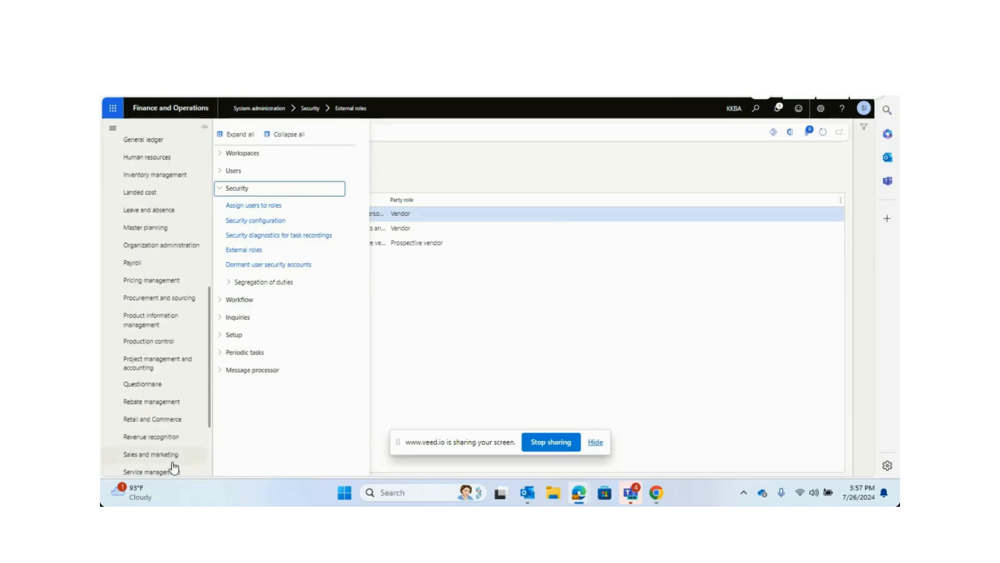
{"action": "scroll", "coordinate": [173, 467], "scroll_direction": "down", "scroll_amount": 2}
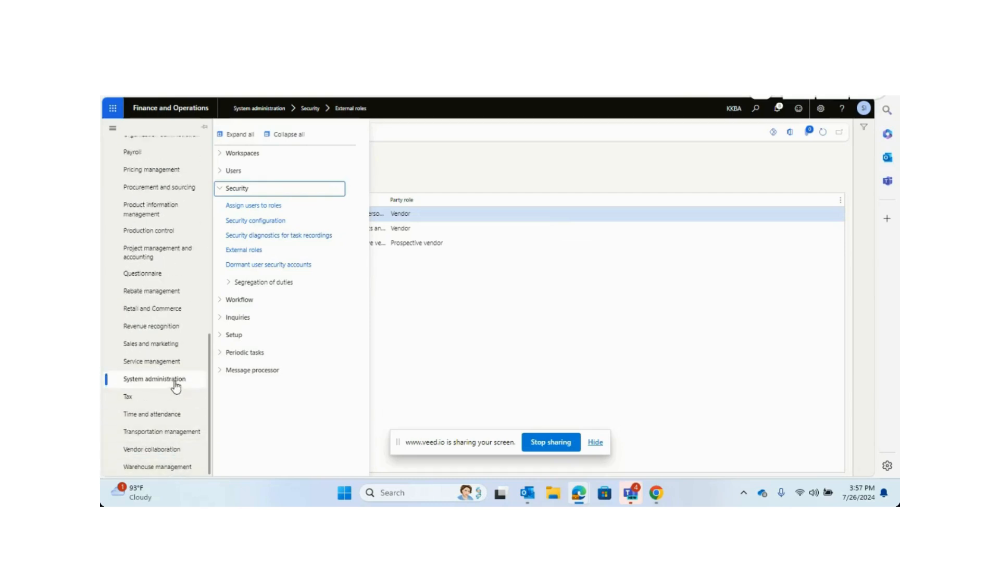
{"action": "left_click", "coordinate": [243, 170]}
{"action": "left_click", "coordinate": [237, 193]}
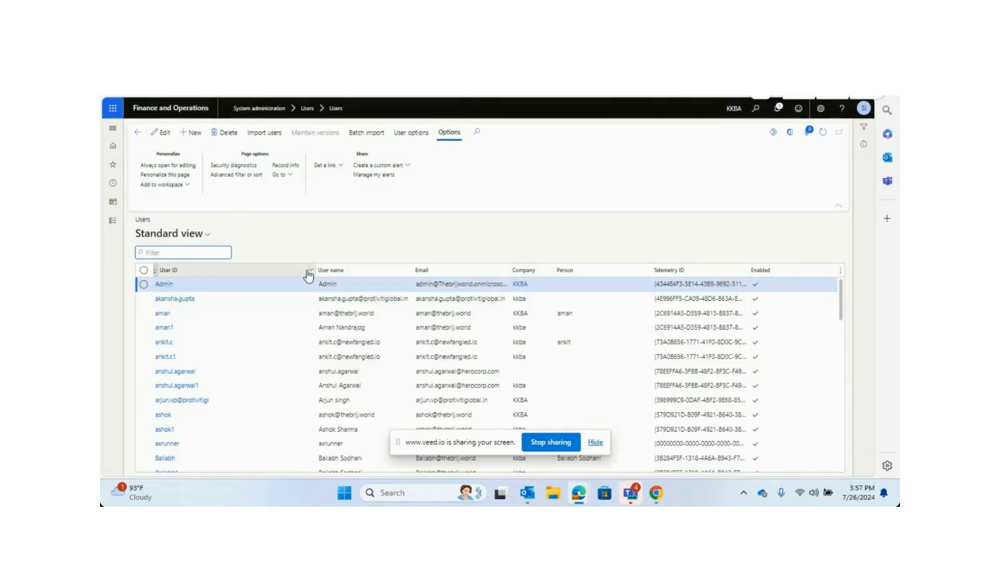
{"action": "left_click", "coordinate": [309, 274]}
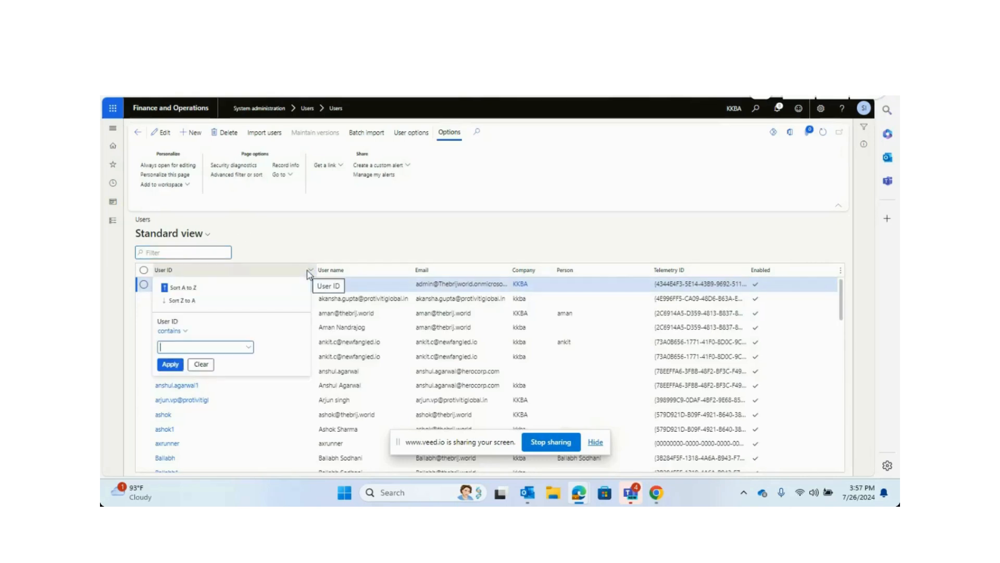
{"action": "type", "text": "sim"}
{"action": "left_click", "coordinate": [175, 363]}
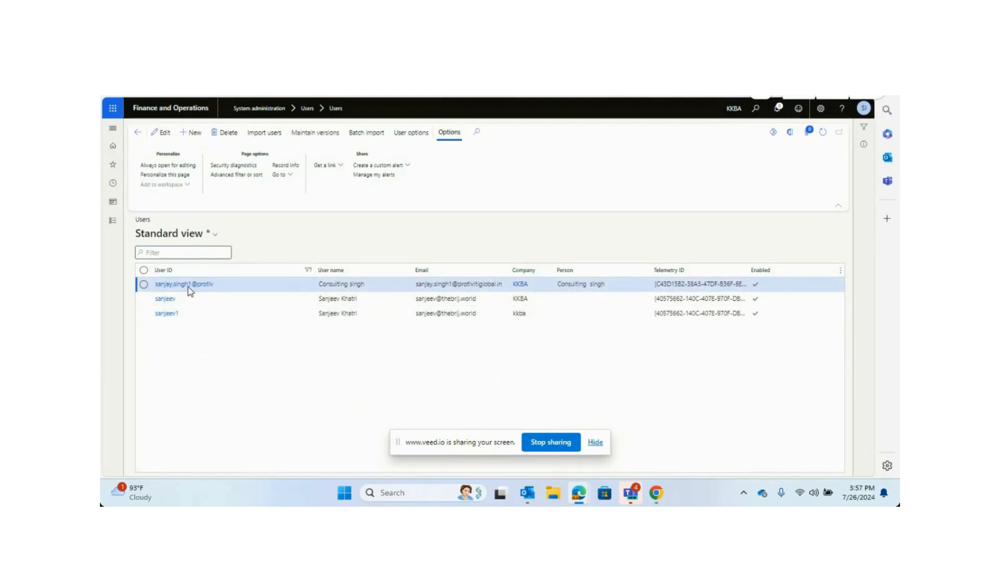
{"action": "left_click", "coordinate": [188, 289]}
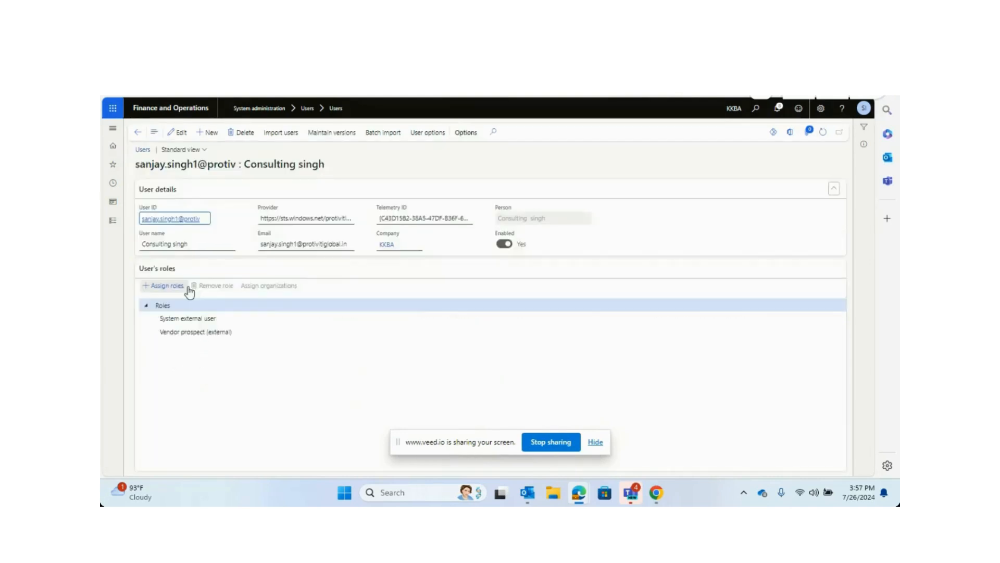
Assign the Vendor admin (external) and Vendor contact (external) roles to the user and save the record.
{"action": "left_click", "coordinate": [156, 287]}
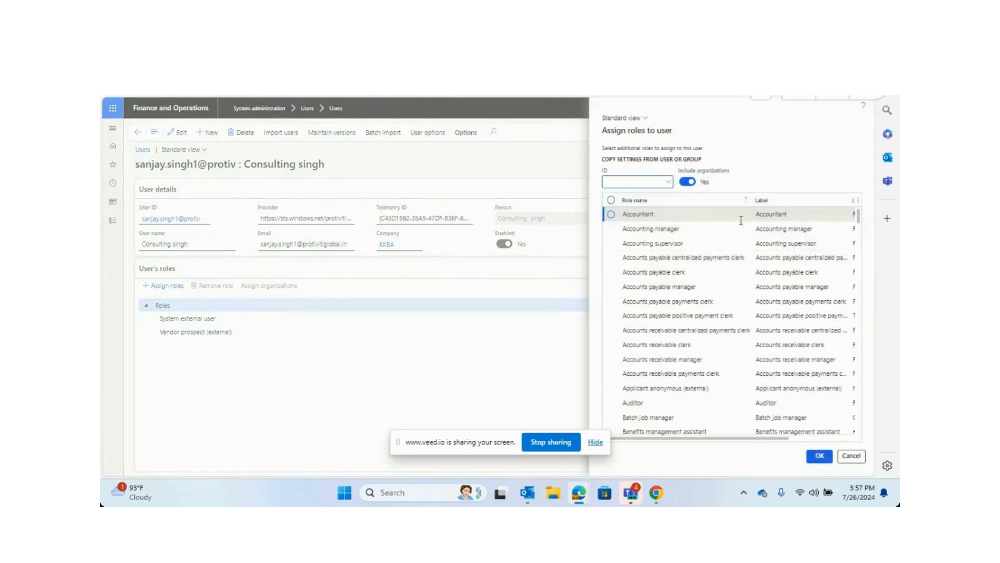
{"action": "left_click", "coordinate": [749, 201]}
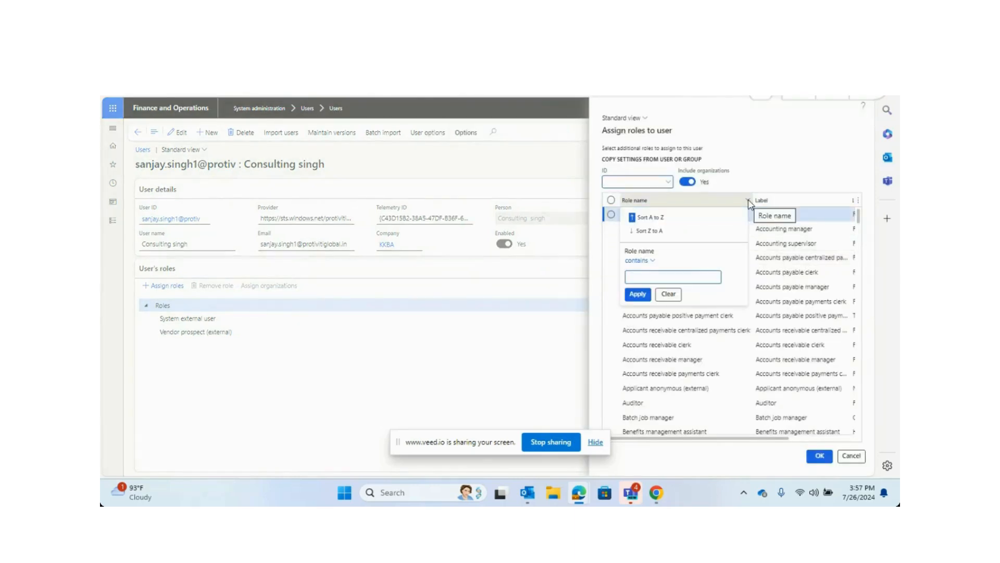
{"action": "type", "text": "vendor"}
{"action": "left_click", "coordinate": [638, 293]}
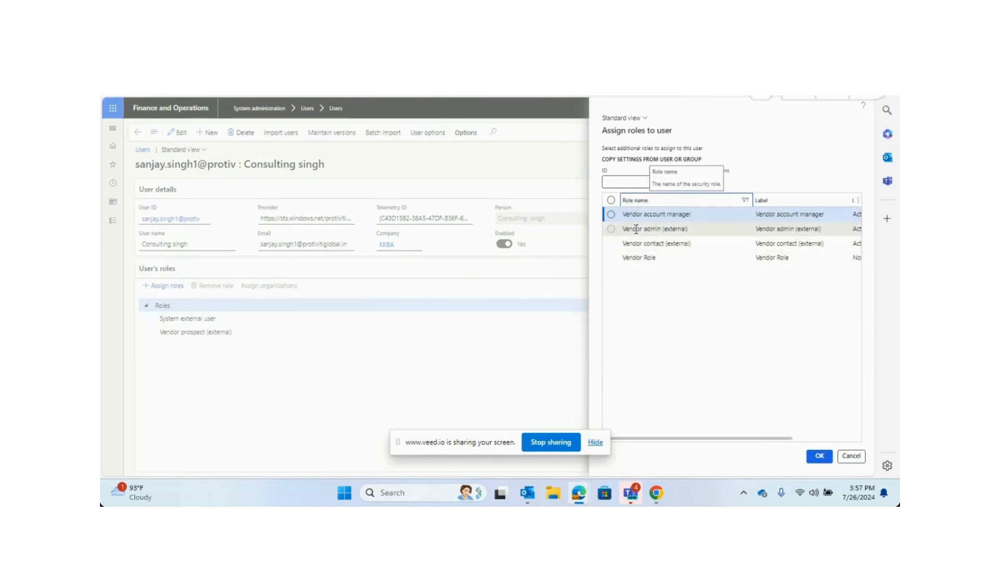
{"action": "left_click", "coordinate": [611, 229]}
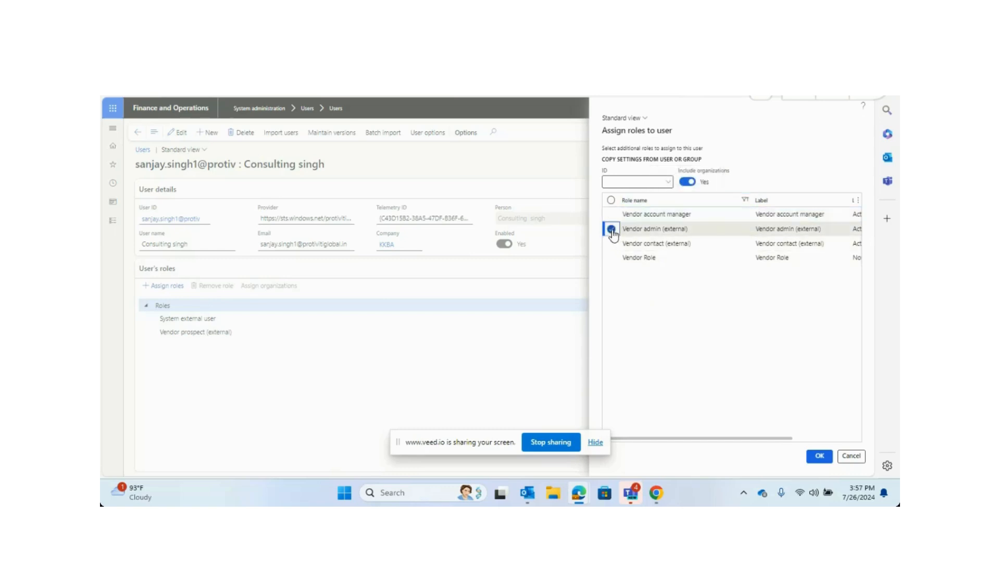
{"action": "left_click", "coordinate": [611, 243]}
{"action": "left_click", "coordinate": [819, 455]}
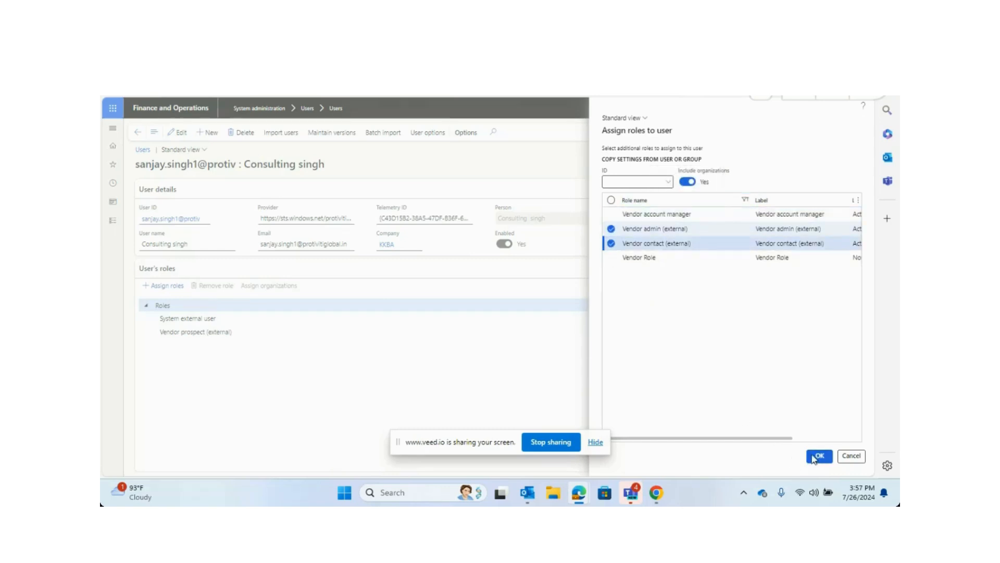
{"action": "left_click", "coordinate": [180, 134]}
{"action": "left_click", "coordinate": [180, 137]}
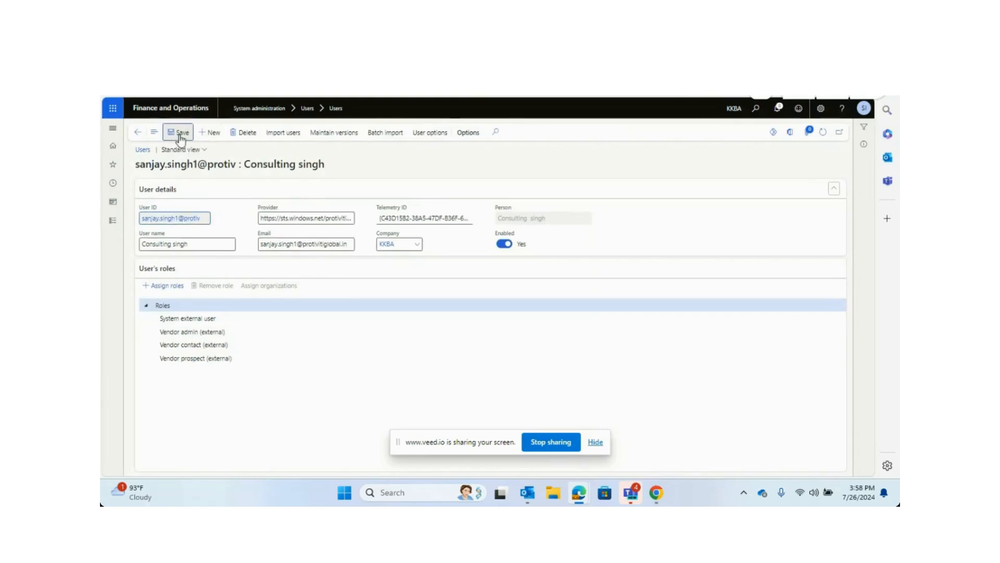
Switch to the vendor portal window and open the Vendor bidding and Purchase order confirmation workspaces to review them.
{"action": "left_click", "coordinate": [657, 494]}
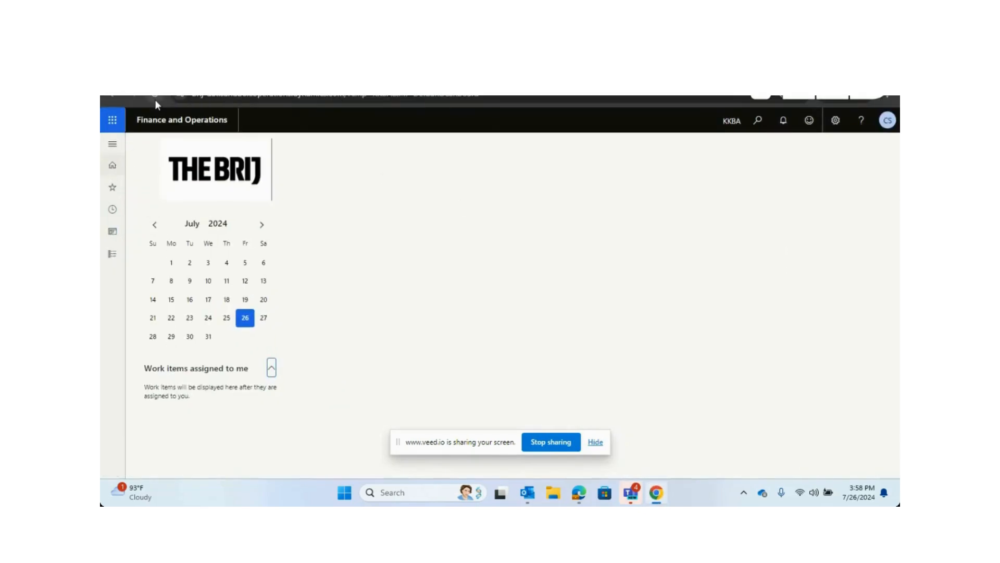
{"action": "left_click", "coordinate": [155, 97]}
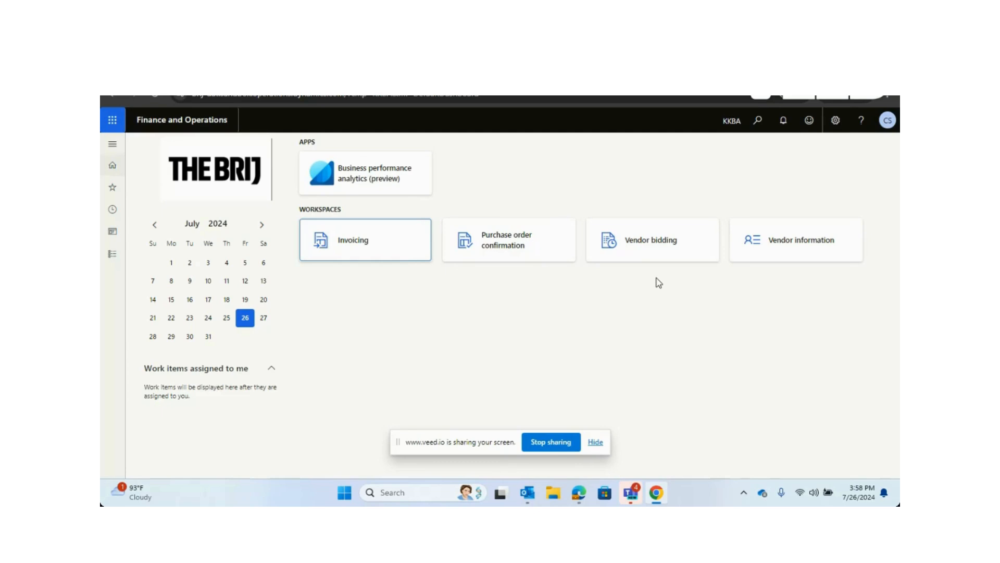
{"action": "left_click", "coordinate": [643, 257]}
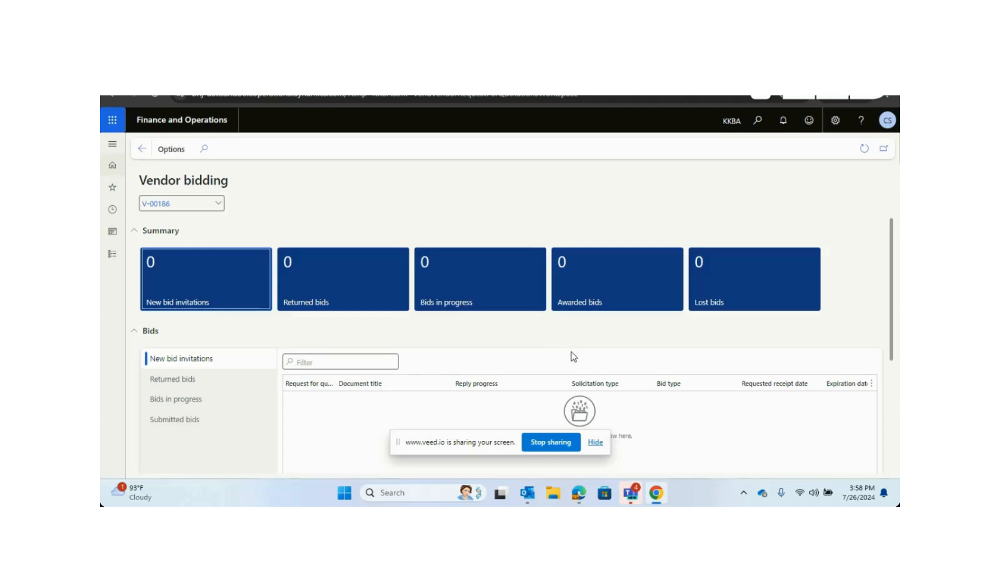
{"action": "left_click", "coordinate": [142, 150]}
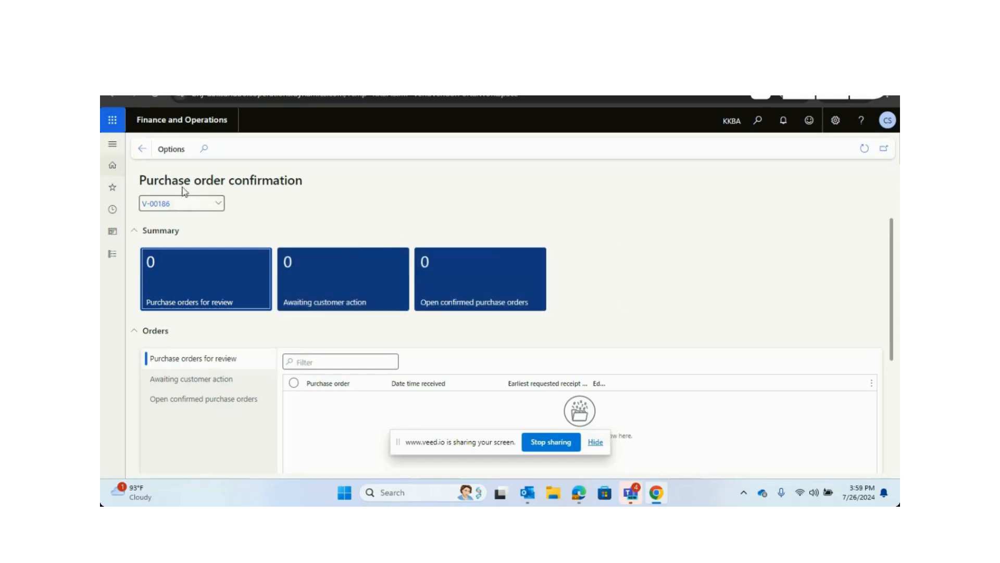
{"action": "left_click", "coordinate": [141, 150]}
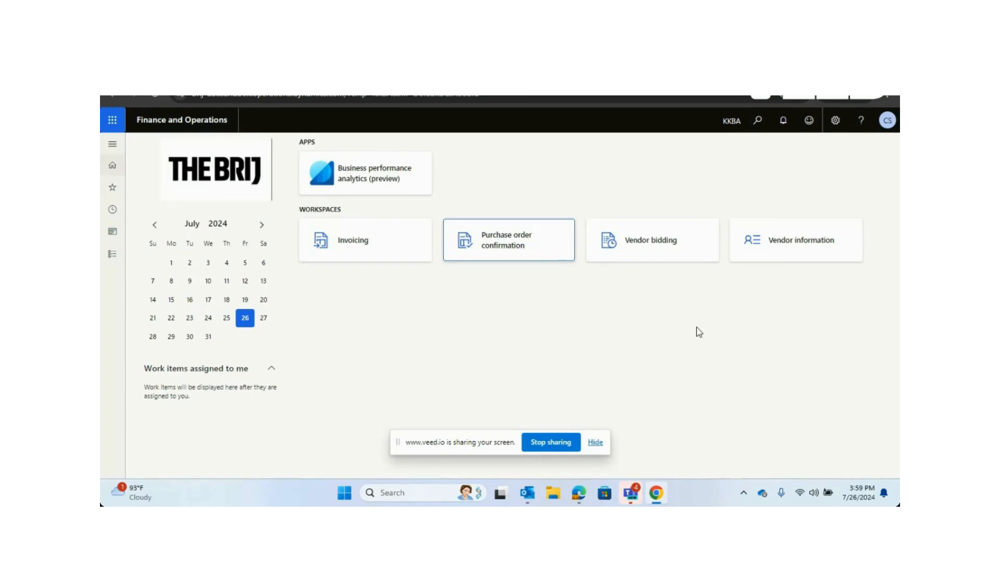
{"action": "left_click", "coordinate": [655, 254]}
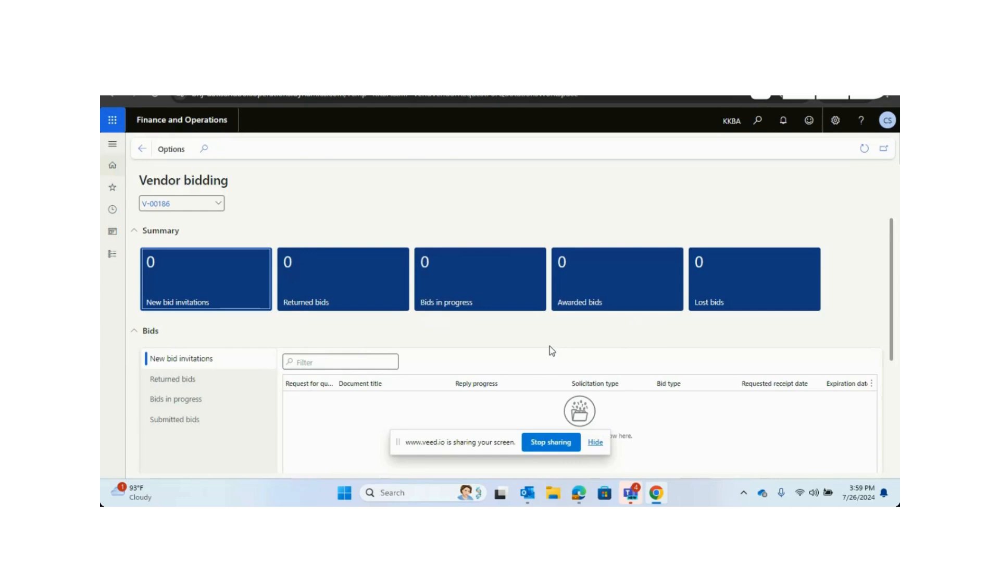
Expand the vendor portal's modules list to review what the vendor can access, and return to the admin window.
{"action": "left_click", "coordinate": [112, 254]}
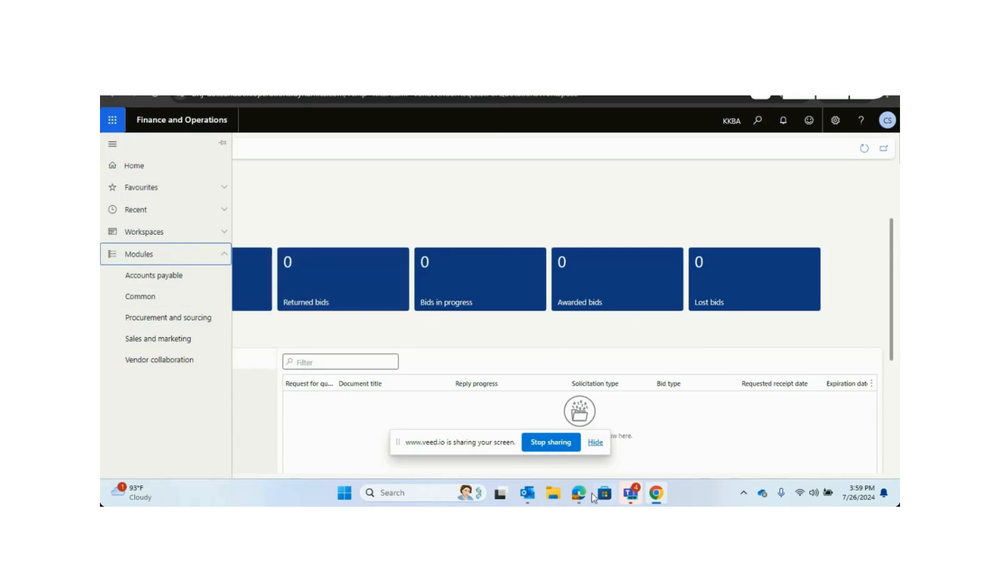
{"action": "mouse_move", "coordinate": [585, 499]}
{"action": "left_click", "coordinate": [524, 451]}
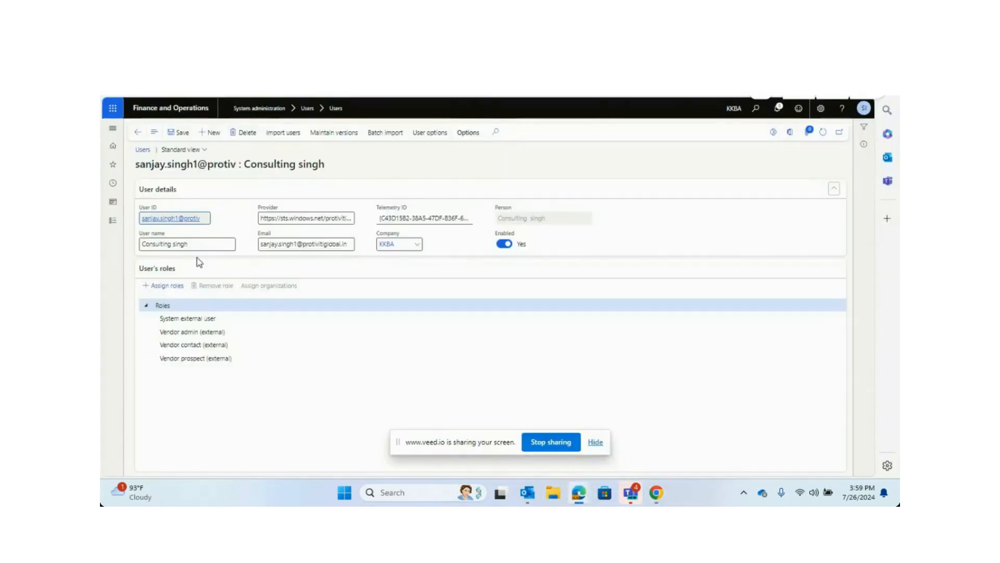
Open Accounts payable workflows from the Accounts payable setup area.
{"action": "left_click", "coordinate": [114, 223]}
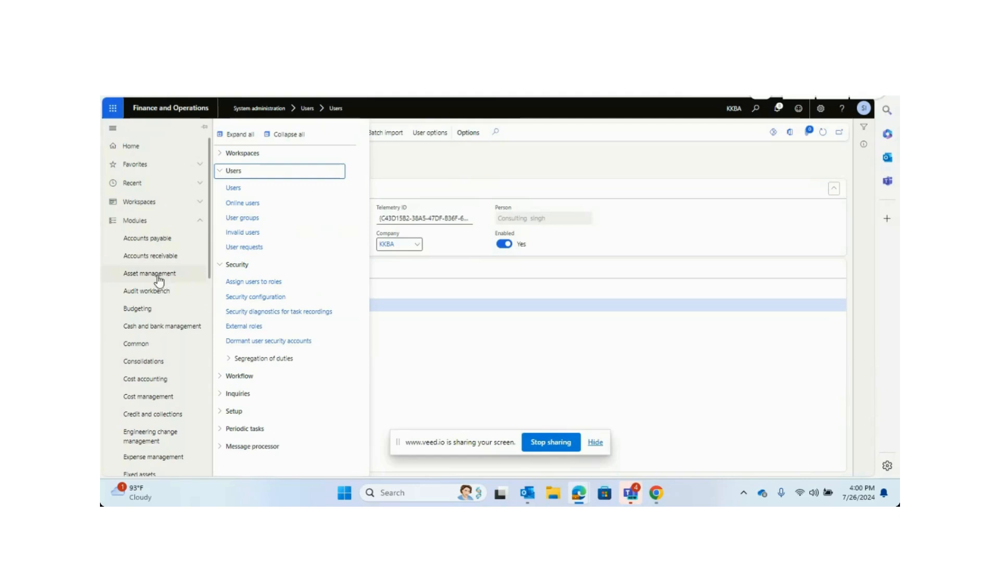
{"action": "left_click", "coordinate": [171, 240]}
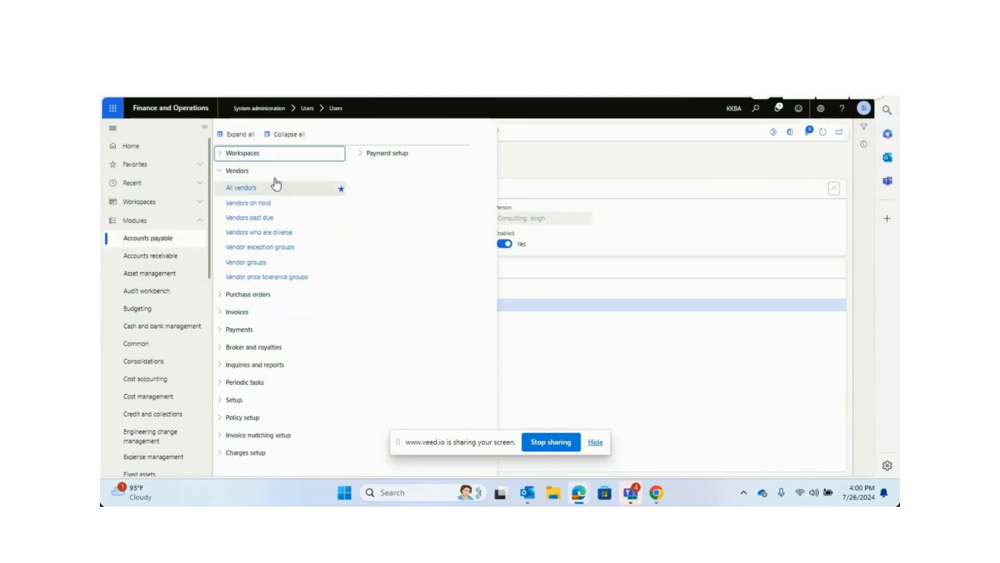
{"action": "left_click", "coordinate": [297, 134]}
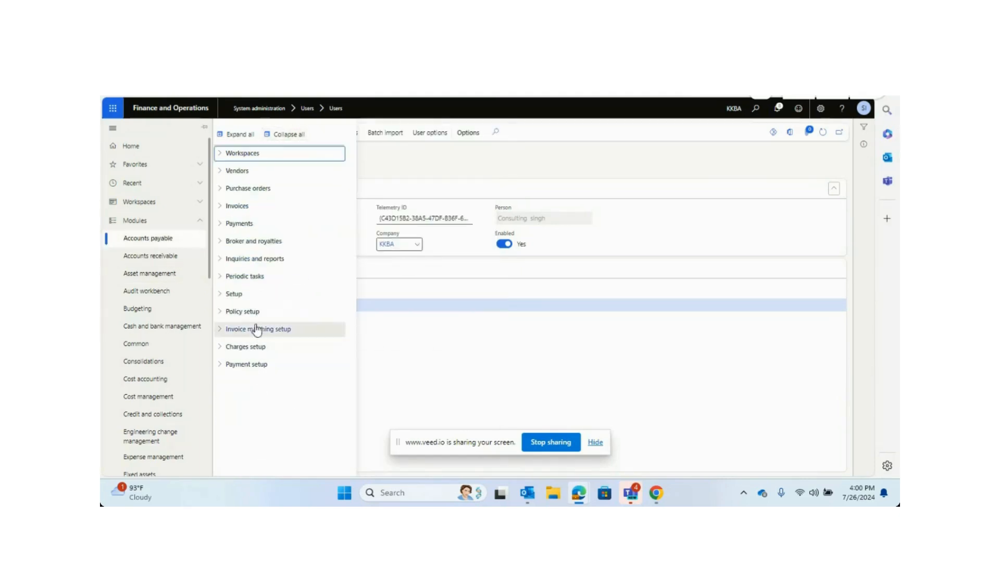
{"action": "left_click", "coordinate": [255, 293]}
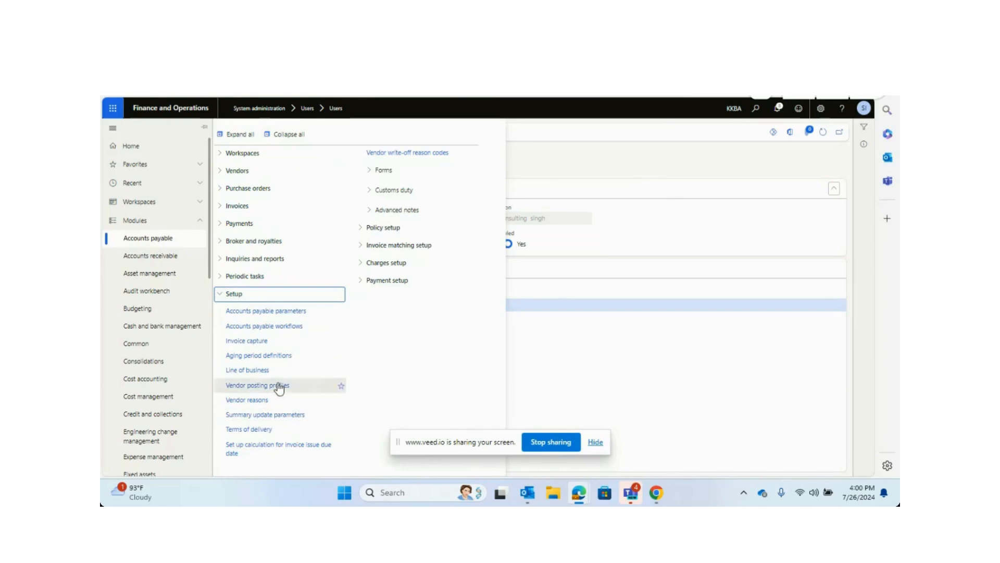
{"action": "left_click", "coordinate": [277, 328]}
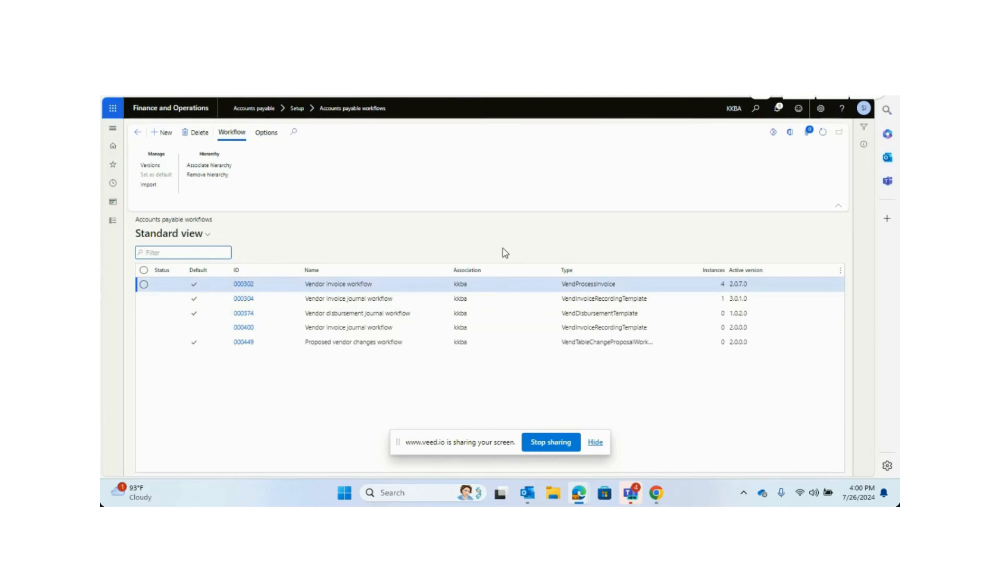
Open User workflows under System administration workflow settings to review the vendor user request workflows.
{"action": "left_click", "coordinate": [110, 223]}
{"action": "left_click", "coordinate": [646, 201]}
{"action": "left_click", "coordinate": [111, 223]}
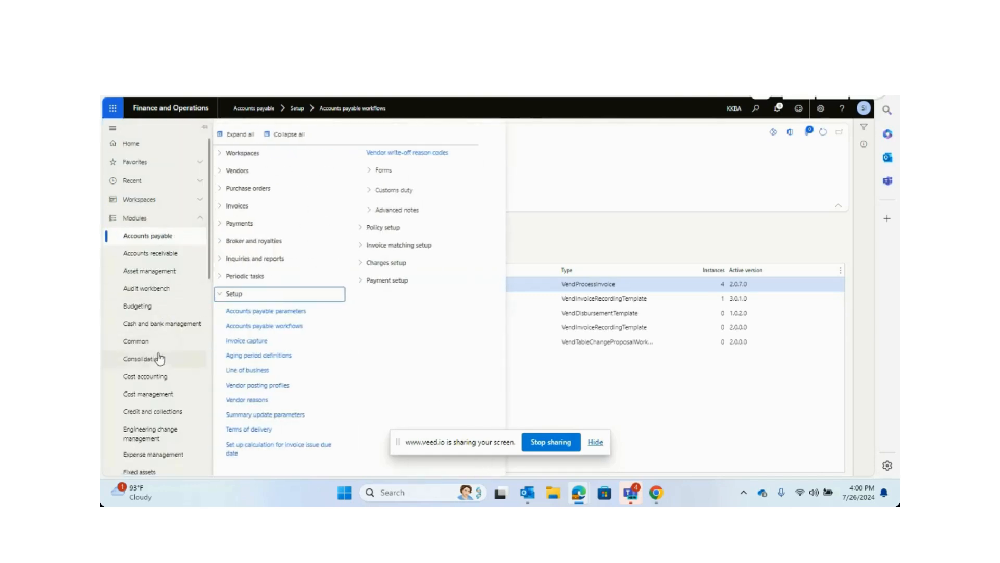
{"action": "scroll", "coordinate": [152, 417], "scroll_direction": "down", "scroll_amount": 10}
{"action": "left_click", "coordinate": [180, 379]}
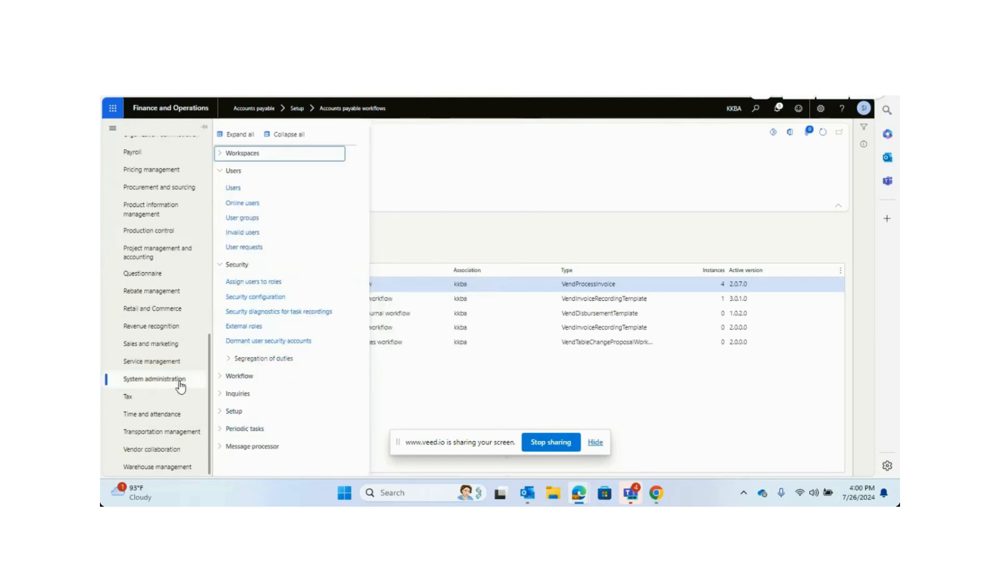
{"action": "left_click", "coordinate": [285, 135]}
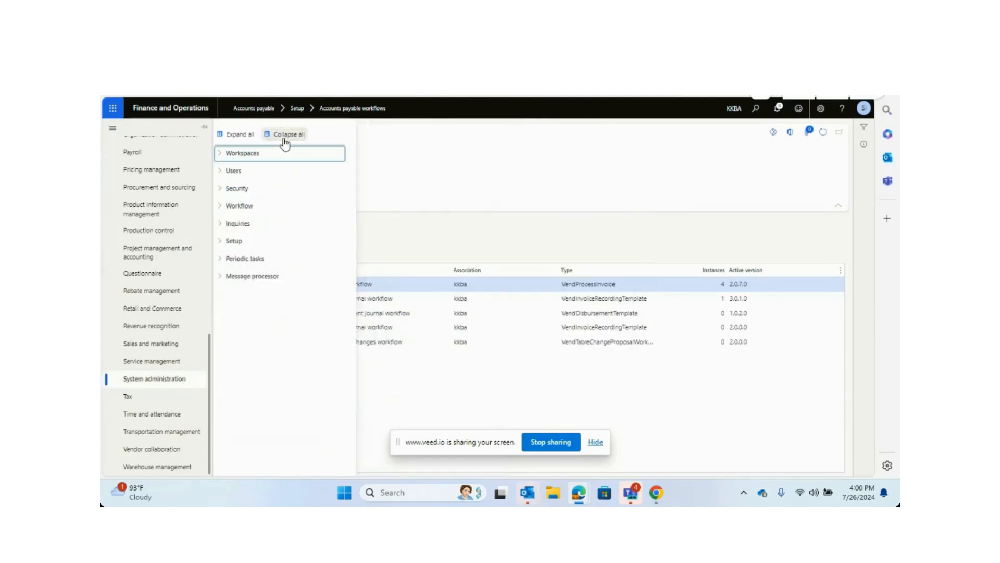
{"action": "left_click", "coordinate": [229, 191]}
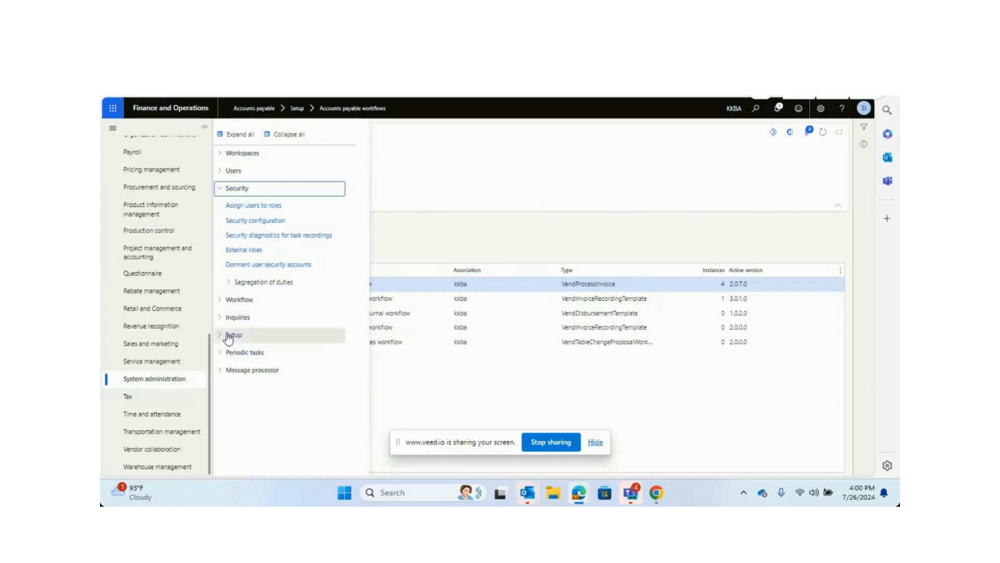
{"action": "left_click", "coordinate": [228, 299]}
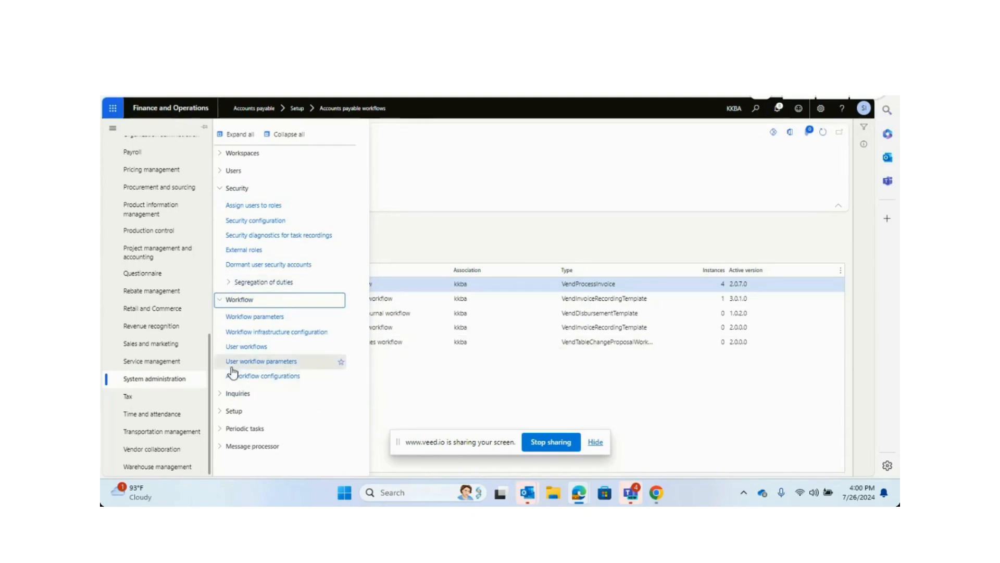
{"action": "left_click", "coordinate": [245, 346]}
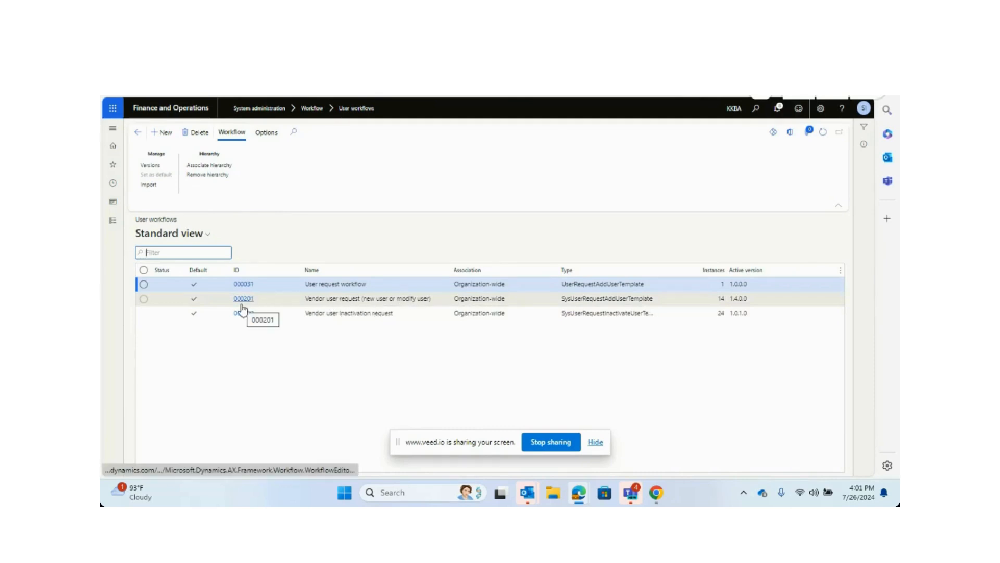
Browse Procurement and sourcing setup for vendors to locate Vendor request configurations, then close the navigation pane.
{"action": "left_click", "coordinate": [114, 222]}
{"action": "scroll", "coordinate": [177, 406], "scroll_direction": "down", "scroll_amount": 2}
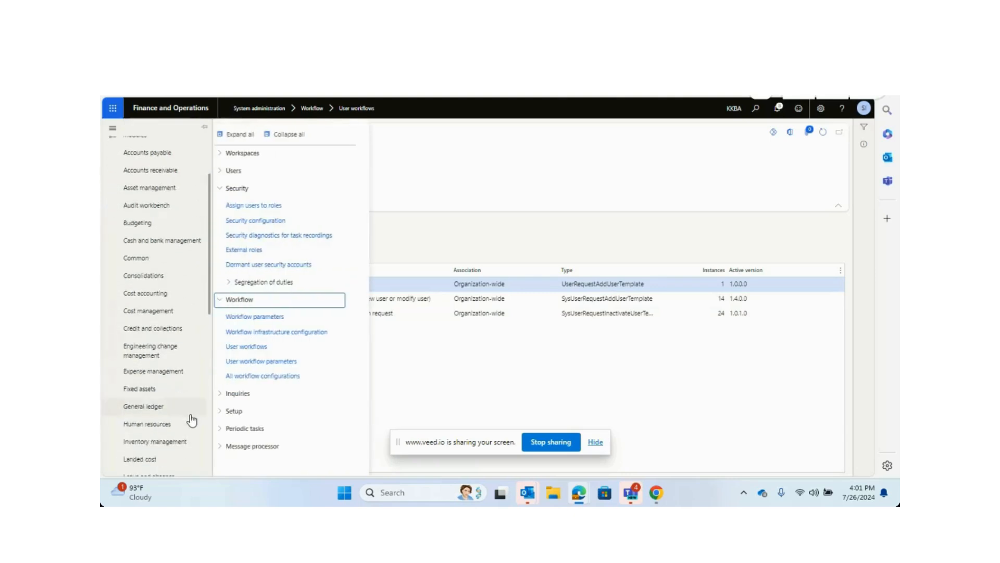
{"action": "scroll", "coordinate": [165, 374], "scroll_direction": "down", "scroll_amount": 2}
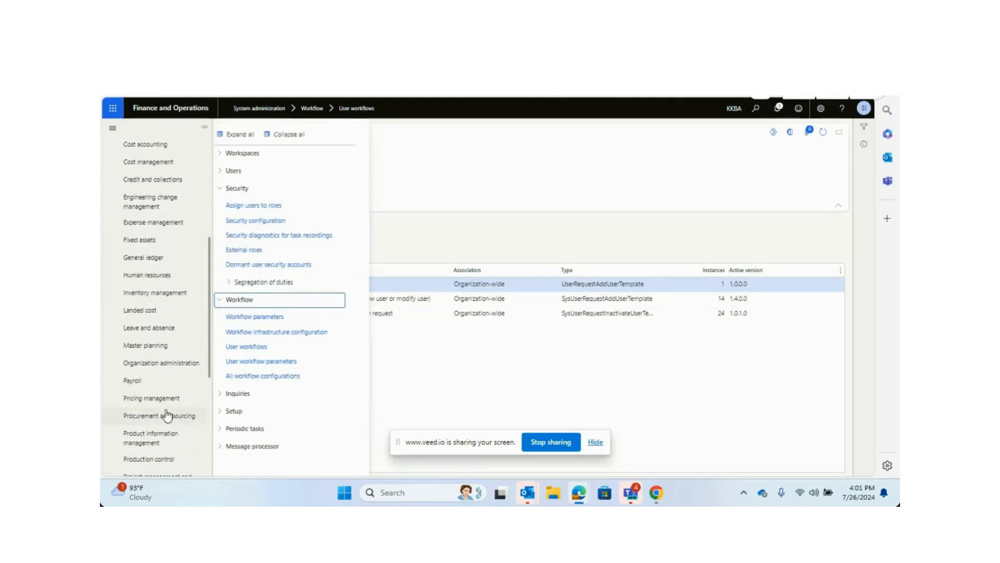
{"action": "left_click", "coordinate": [163, 424]}
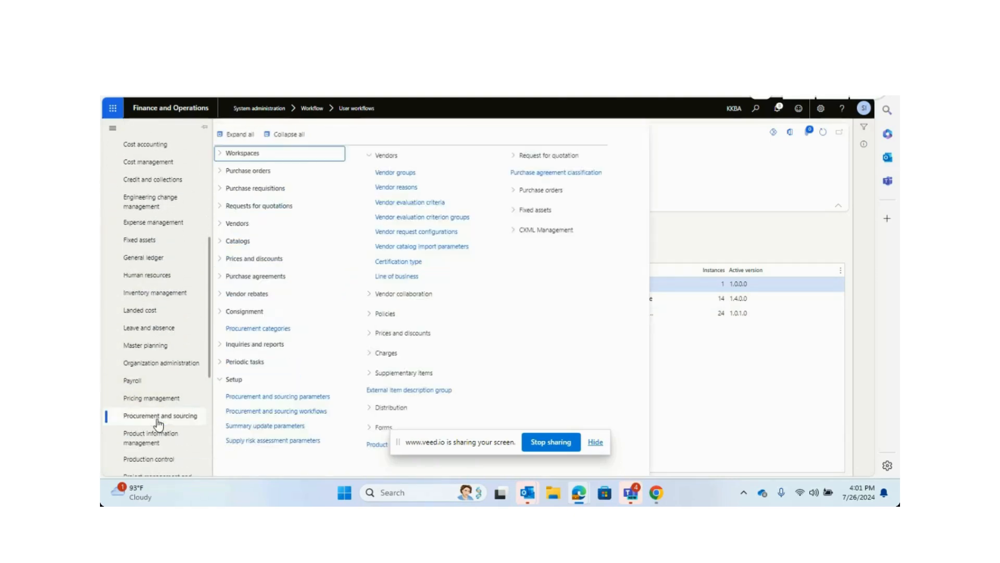
{"action": "left_click", "coordinate": [286, 134]}
{"action": "left_click", "coordinate": [241, 380]}
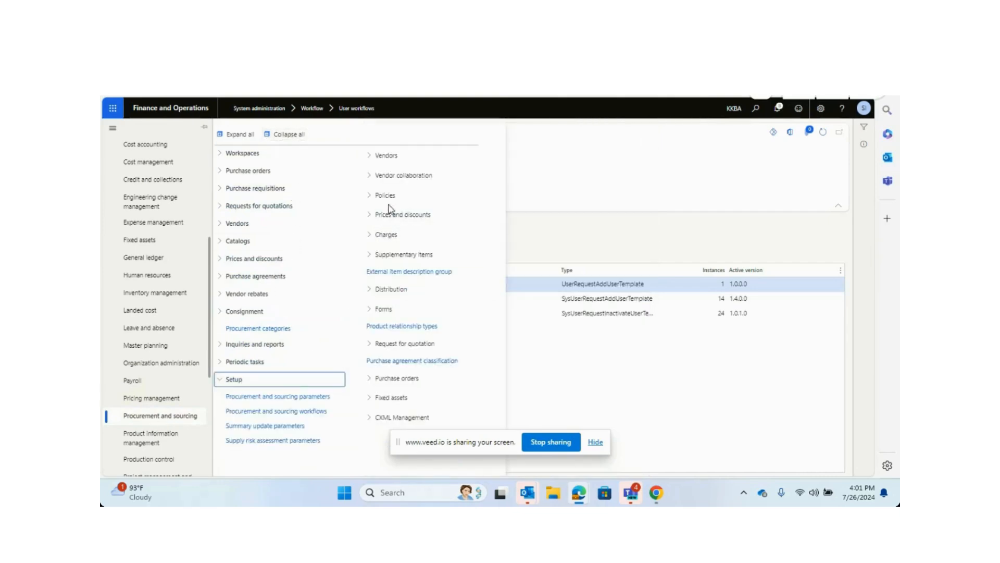
{"action": "left_click", "coordinate": [384, 155]}
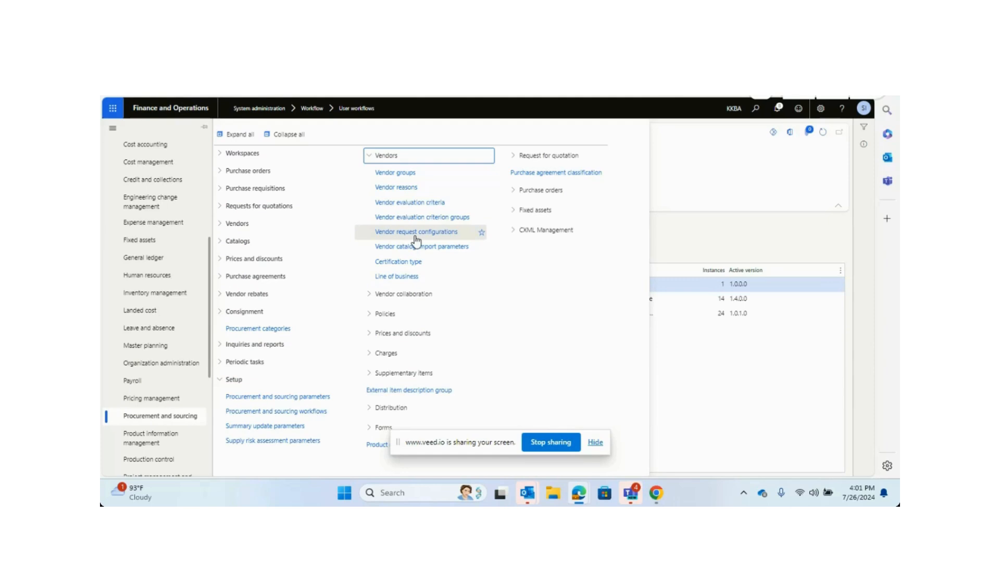
{"action": "left_click", "coordinate": [714, 189]}
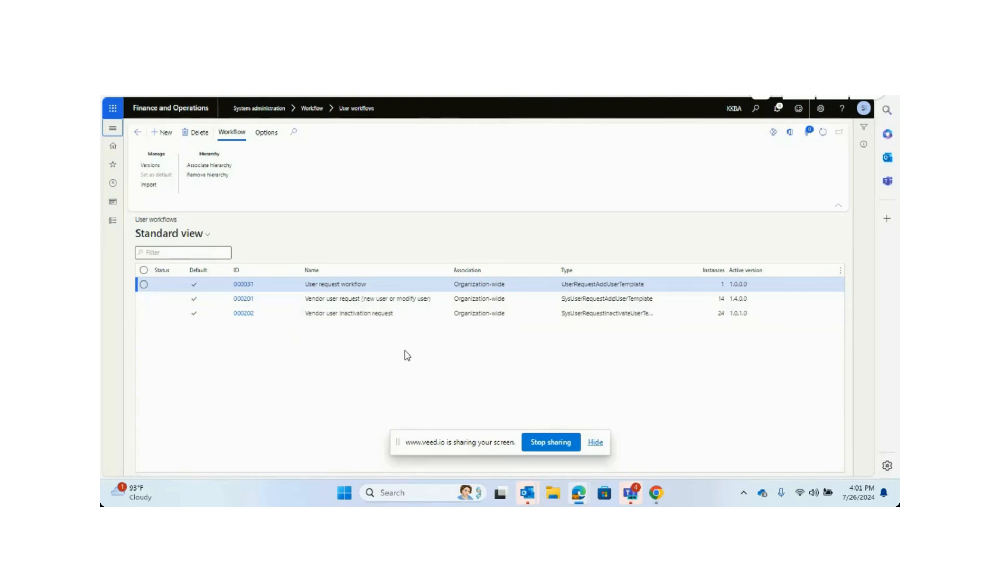
{"action": "key", "text": "ctrl+Tab"}
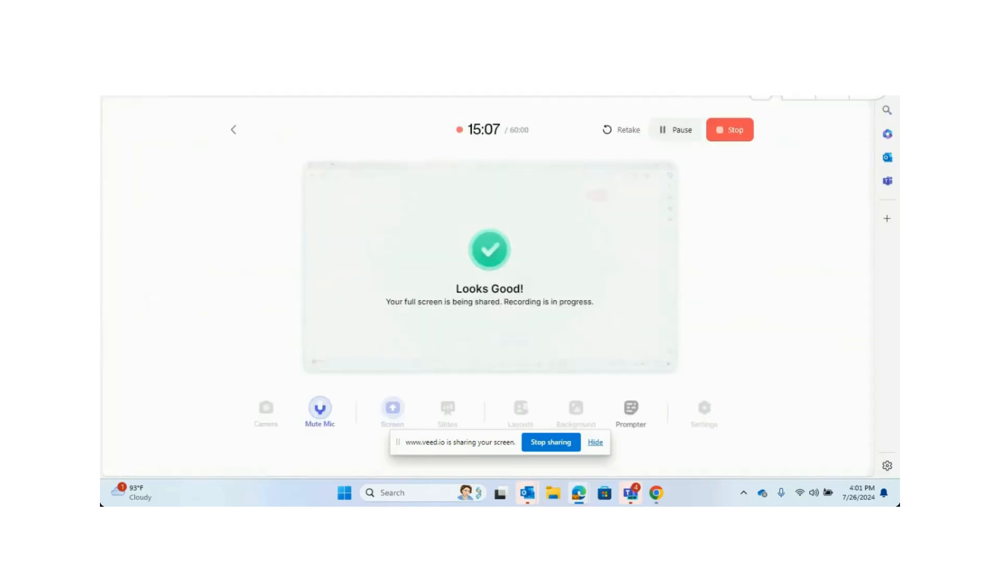